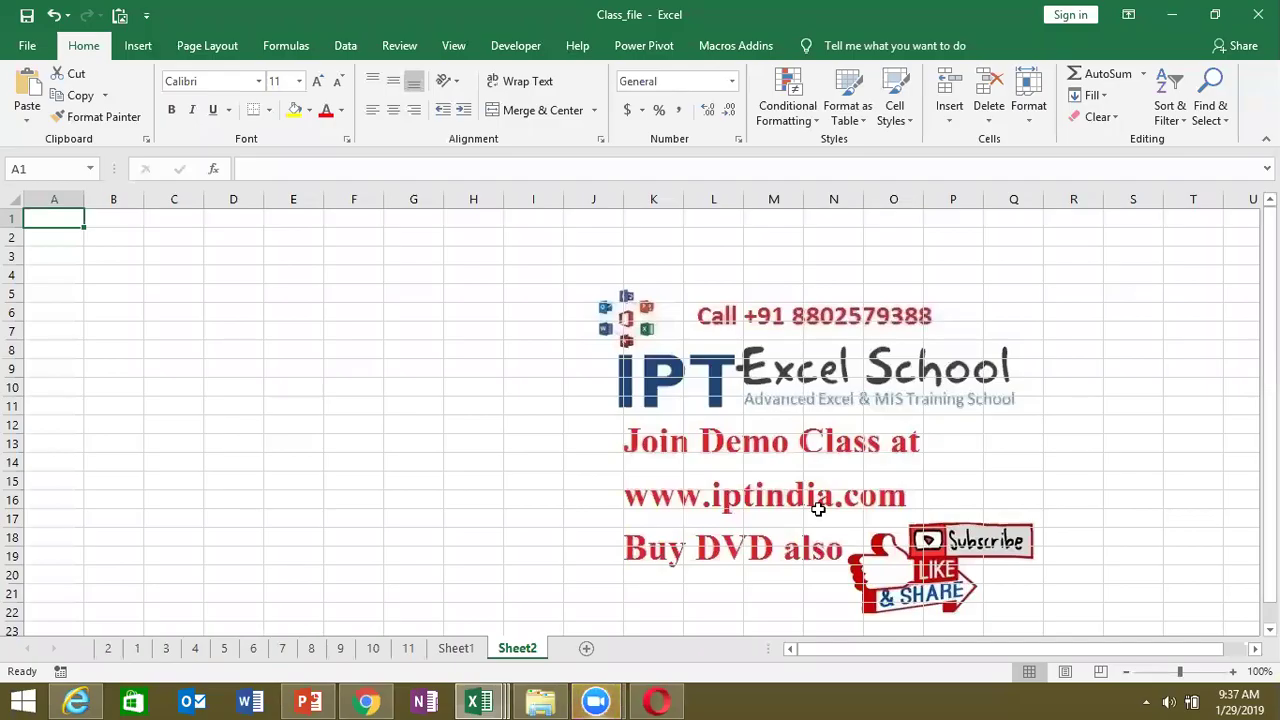
- Select cell H10 on the empty Sheet2 and show the Formulas ribbon's function library
{"action": "left_click", "coordinate": [479, 385]}
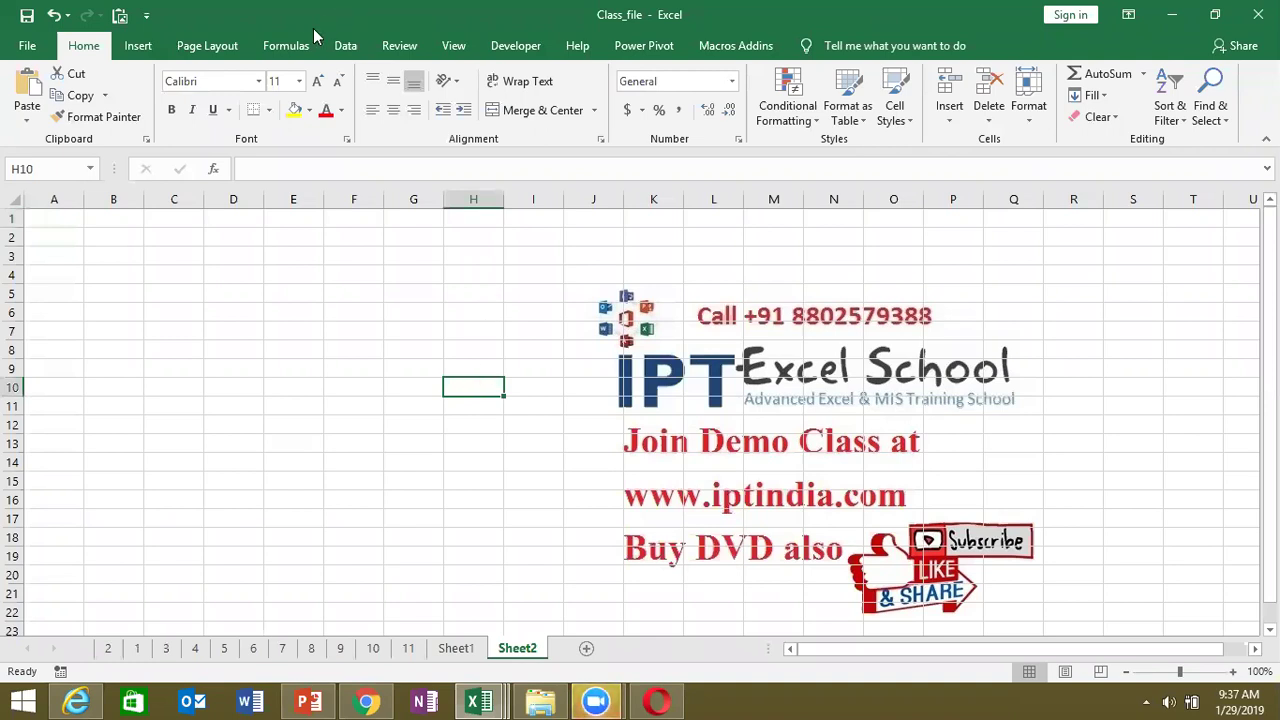
{"action": "left_click", "coordinate": [307, 40]}
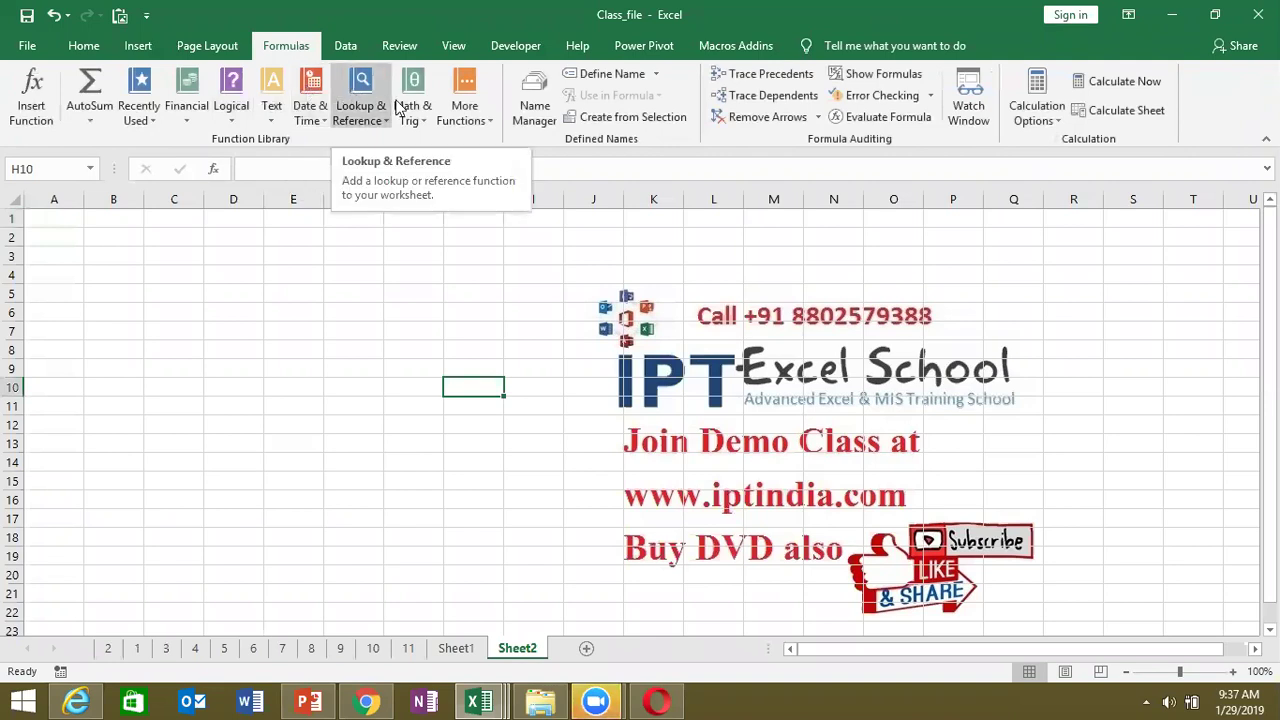
{"action": "left_click", "coordinate": [462, 118]}
{"action": "mouse_move", "coordinate": [473, 148]}
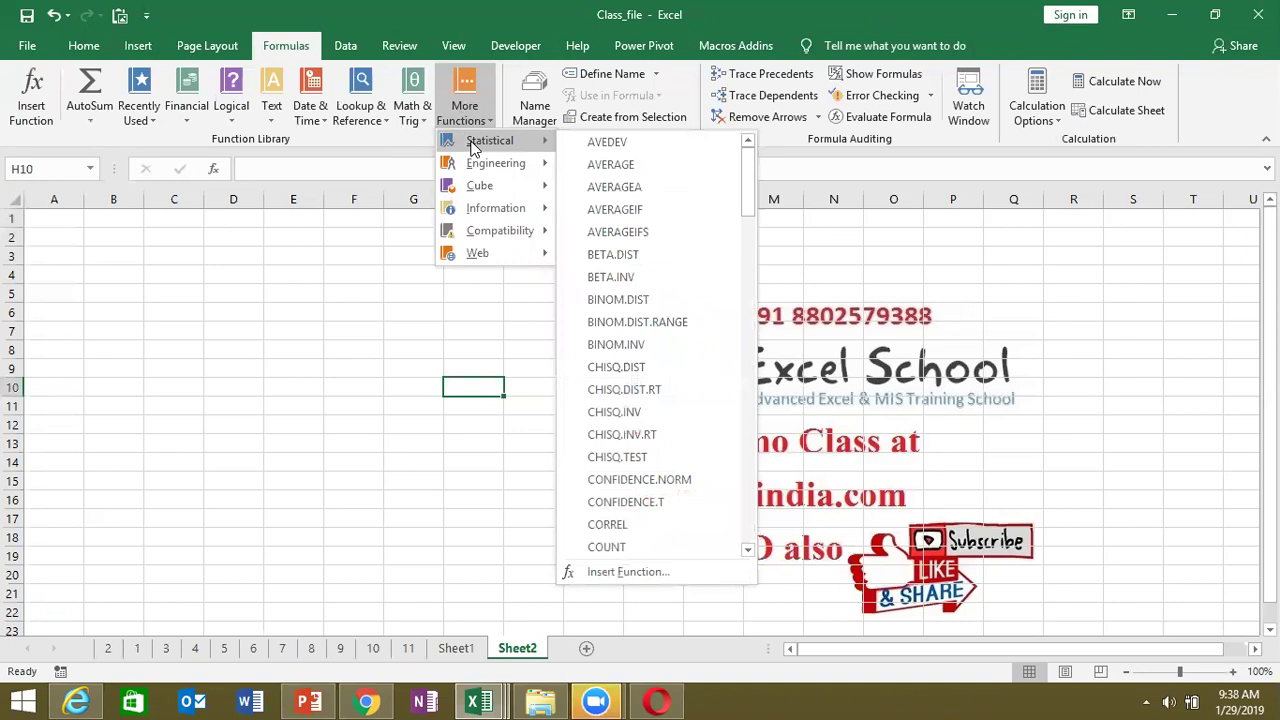
{"action": "mouse_move", "coordinate": [478, 215]}
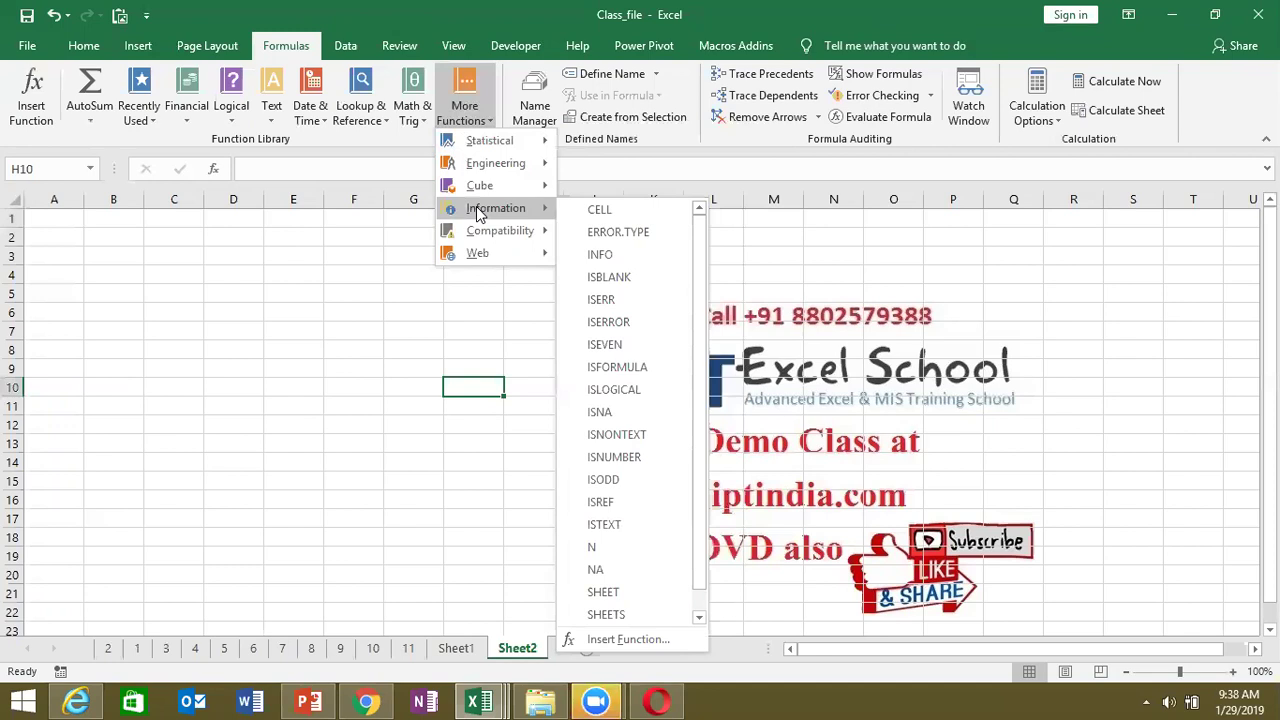
{"action": "left_click", "coordinate": [598, 211]}
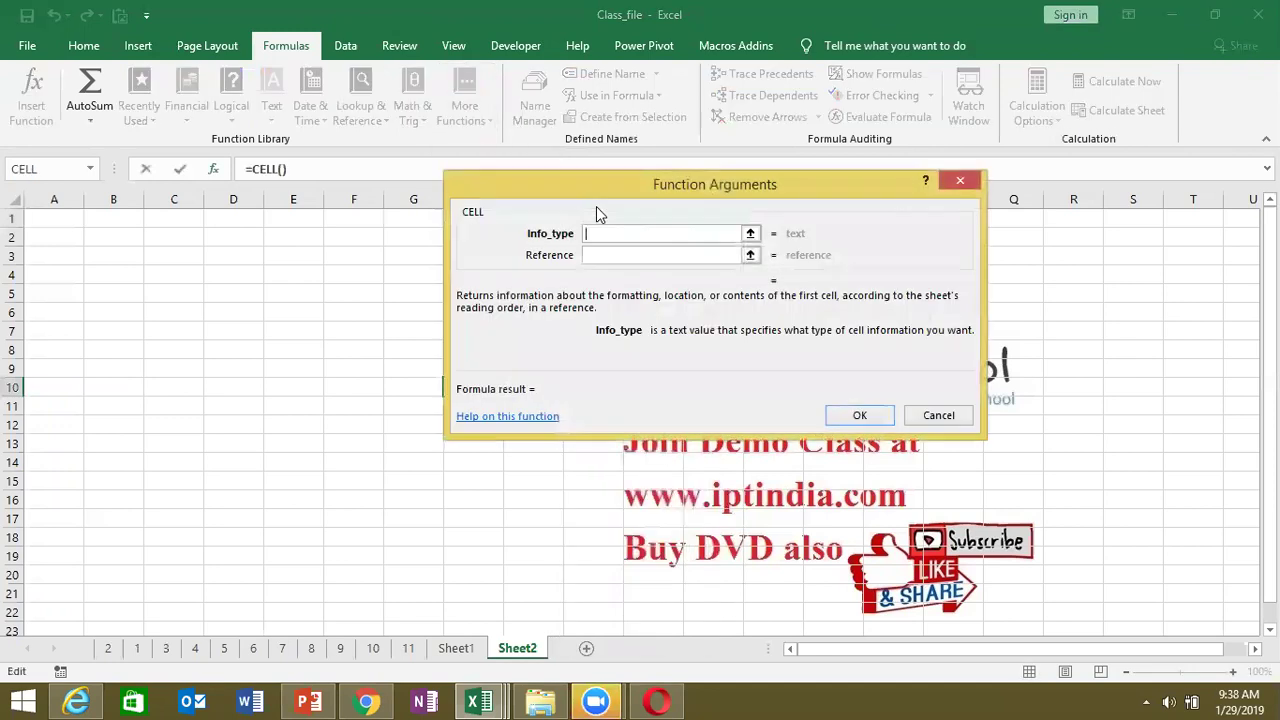
{"action": "key", "text": "Escape"}
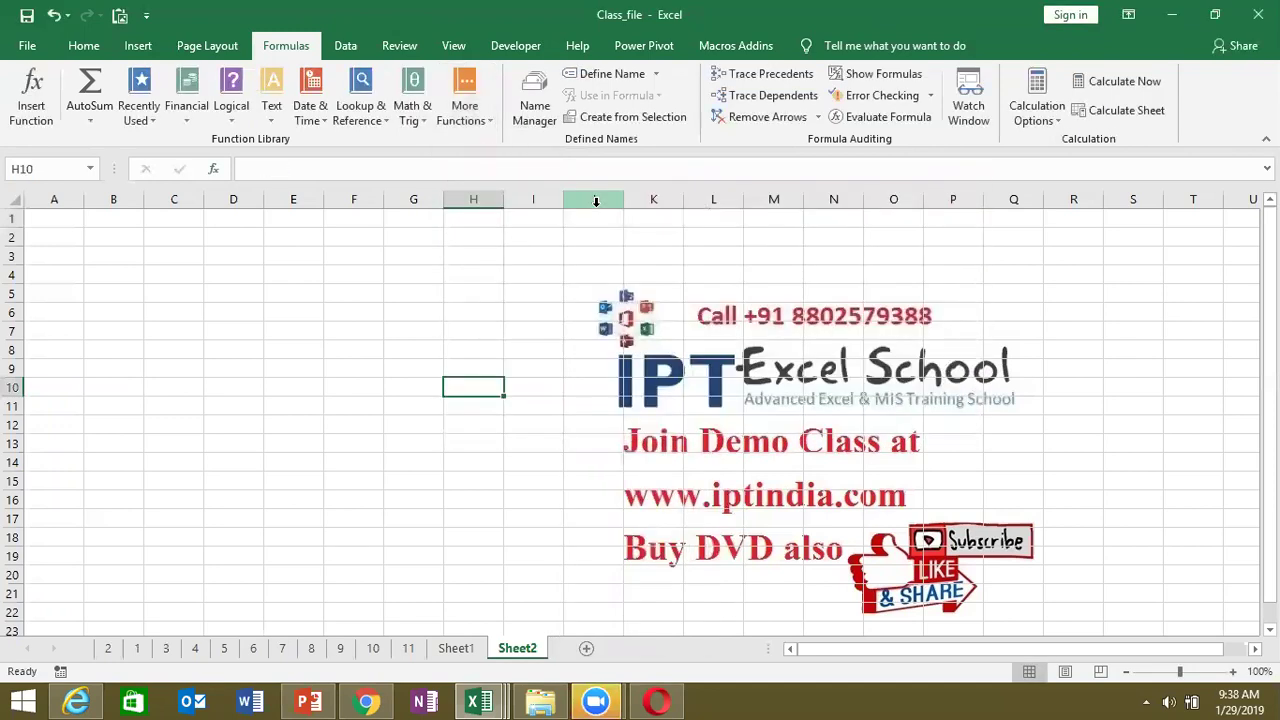
- Enter =CELL("filename") in B2 to display the path ending in [Class_file.xlsm]Sheet2
{"action": "left_click", "coordinate": [106, 238]}
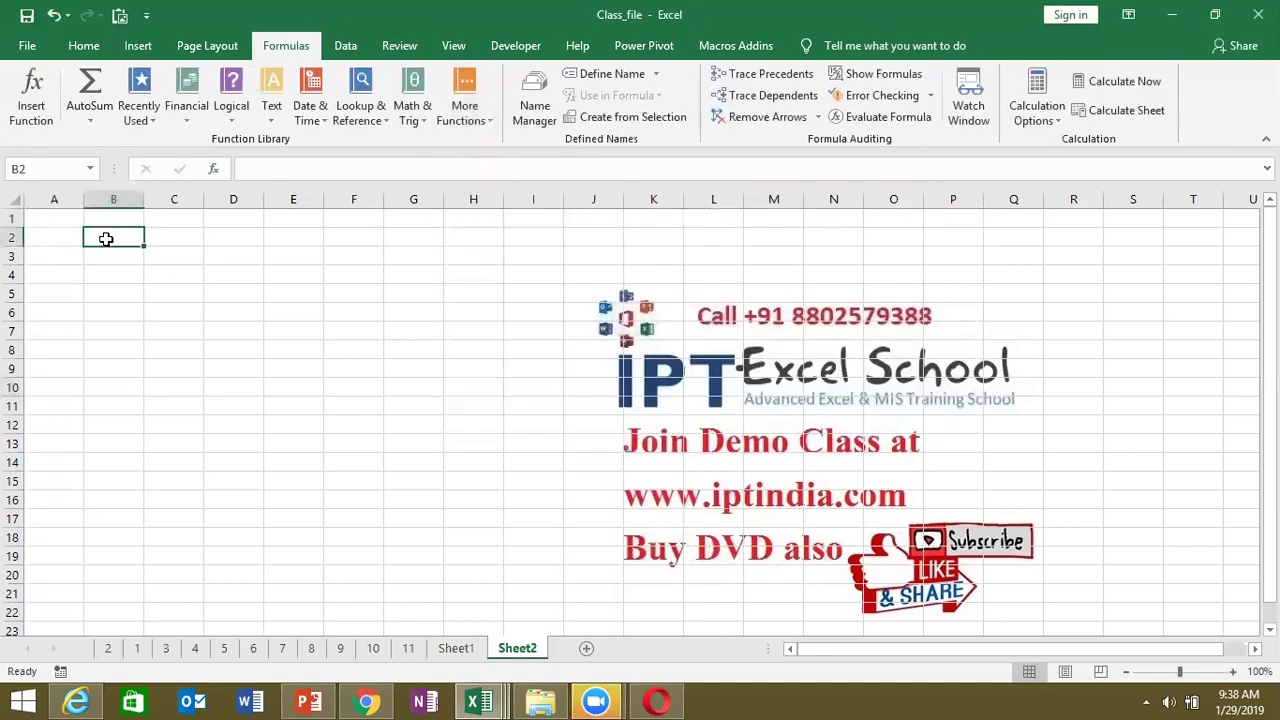
{"action": "type", "text": "="}
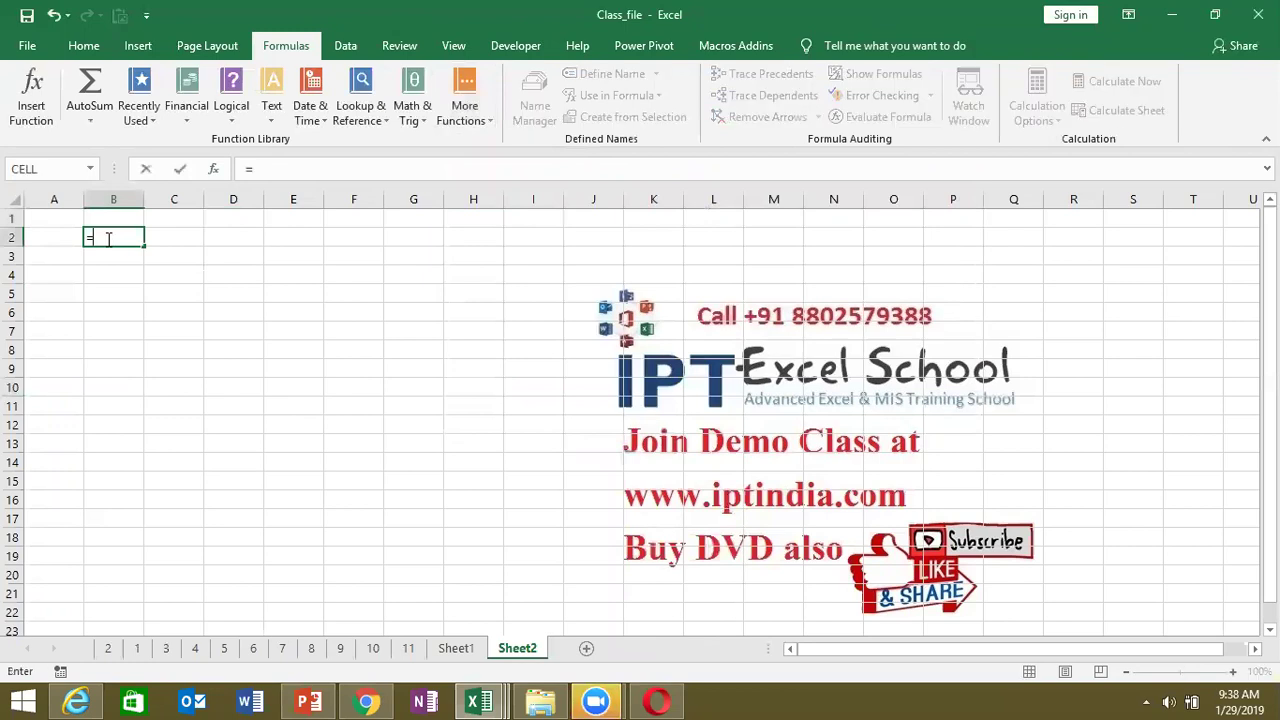
{"action": "type", "text": "ce"}
{"action": "key", "text": "Down"}
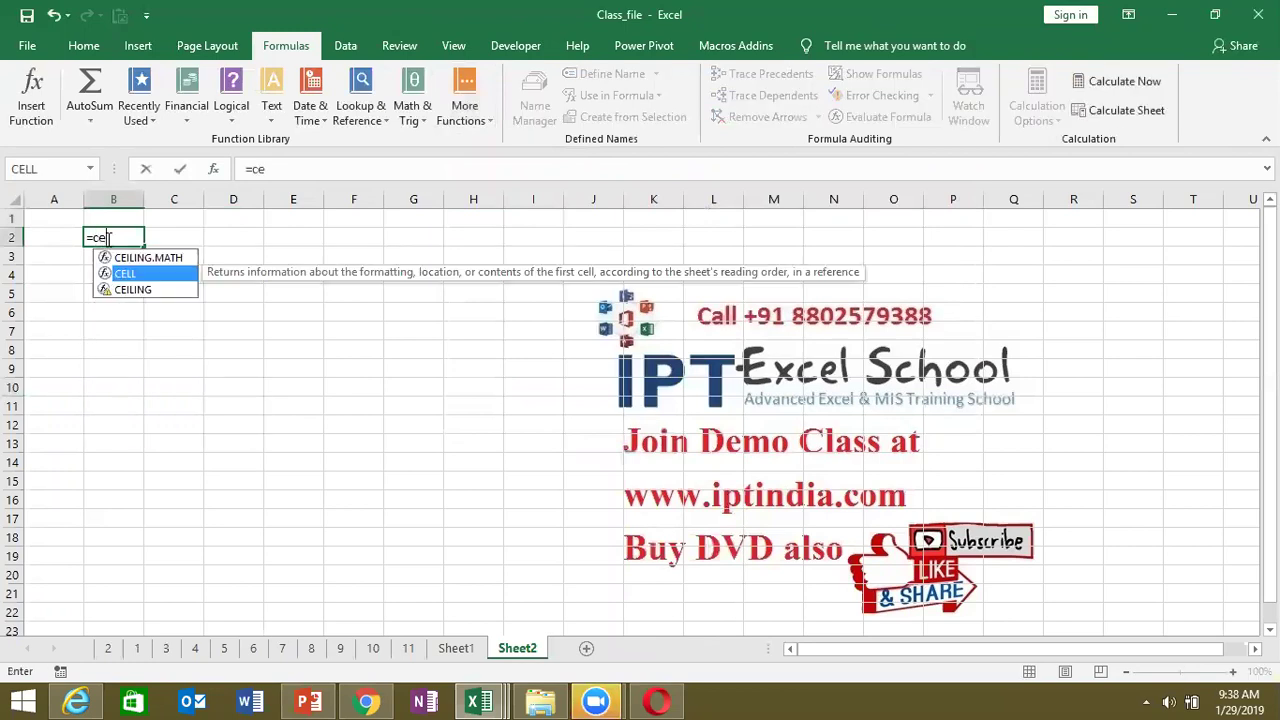
{"action": "key", "text": "Tab"}
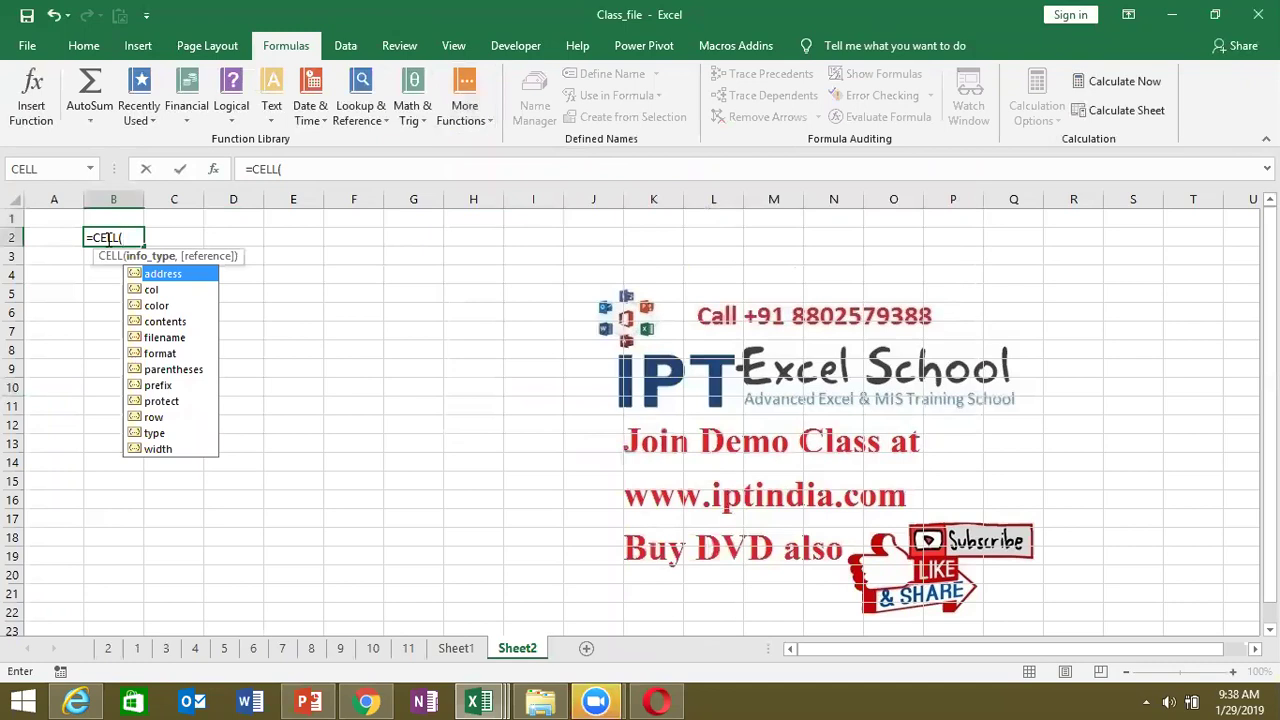
{"action": "key", "text": "Down"}
{"action": "key", "text": "Down"}
{"action": "key", "text": "Down"}
{"action": "key", "text": "Down"}
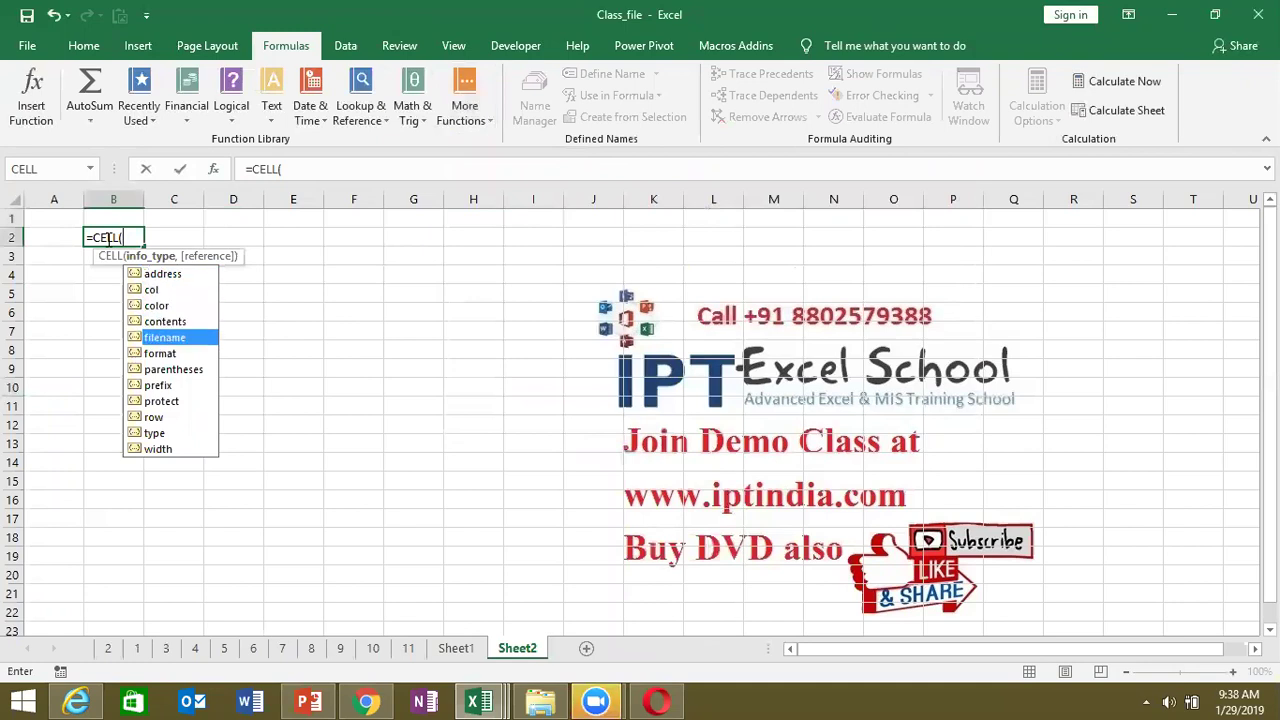
{"action": "key", "text": "Tab"}
{"action": "key", "text": "Return"}
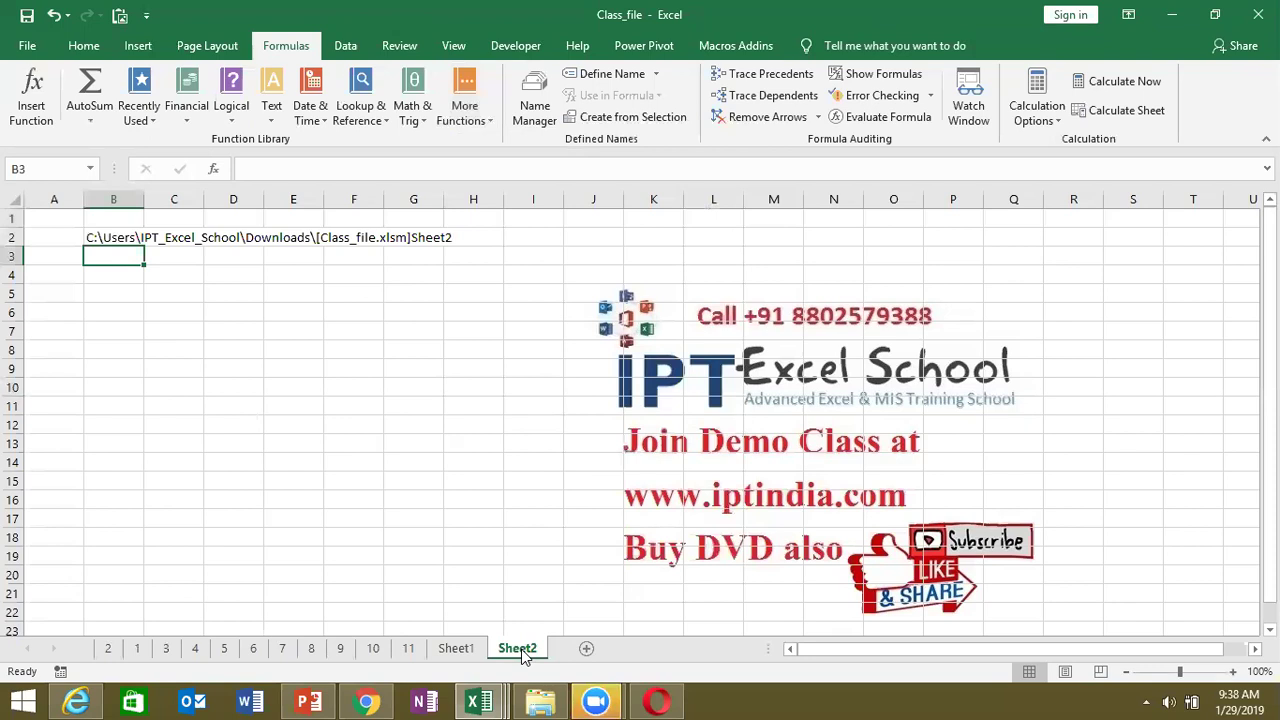
- Enter =SHEET(B4) in cell B5 to show the sheet number
{"action": "left_click", "coordinate": [123, 286]}
{"action": "type", "text": "="}
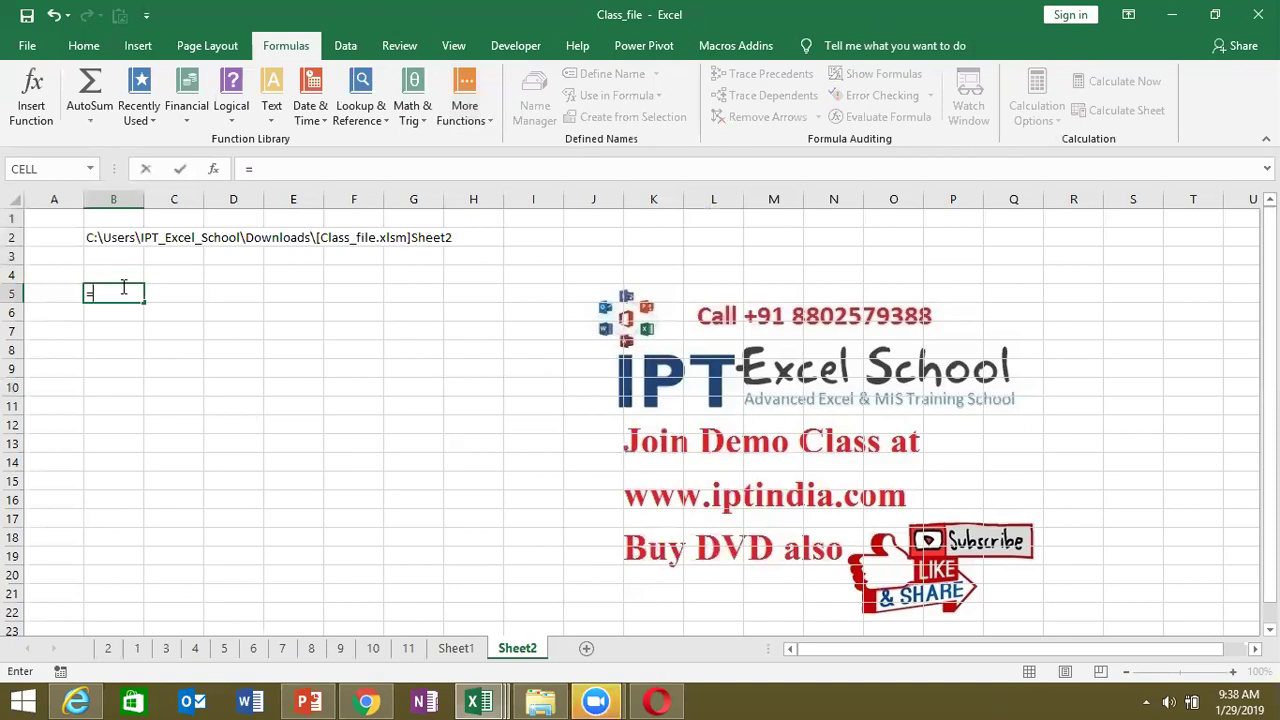
{"action": "type", "text": "sheet"}
{"action": "key", "text": "Tab"}
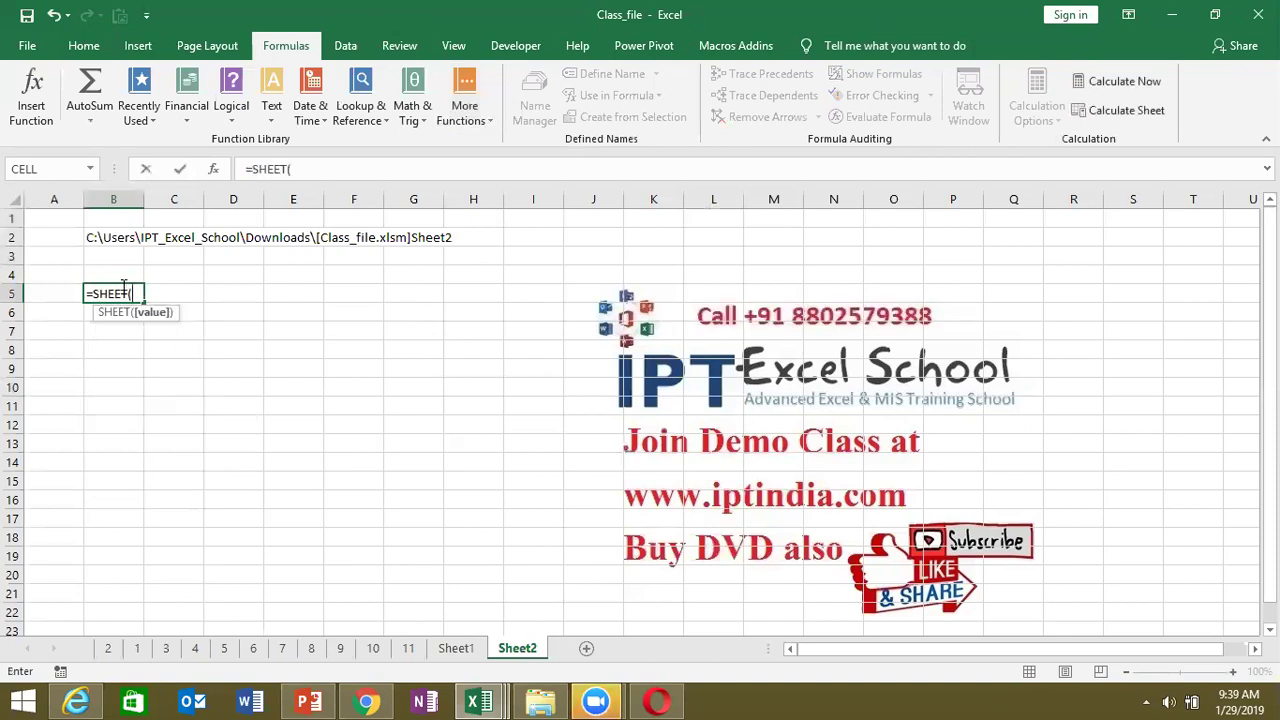
{"action": "left_click", "coordinate": [123, 283]}
{"action": "type", "text": ")"}
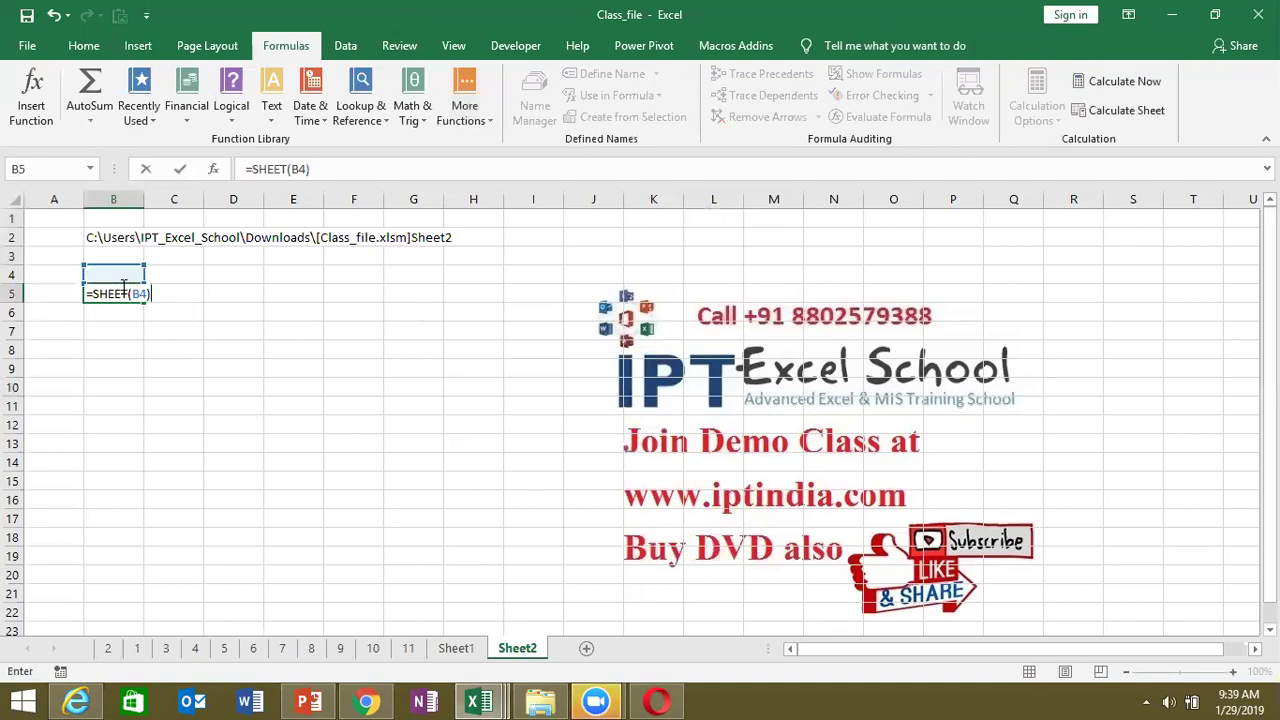
{"action": "key", "text": "Return"}
- Enter =SHEETS() in cell B6 to show the workbook's sheet count of 13
{"action": "left_click", "coordinate": [124, 290]}
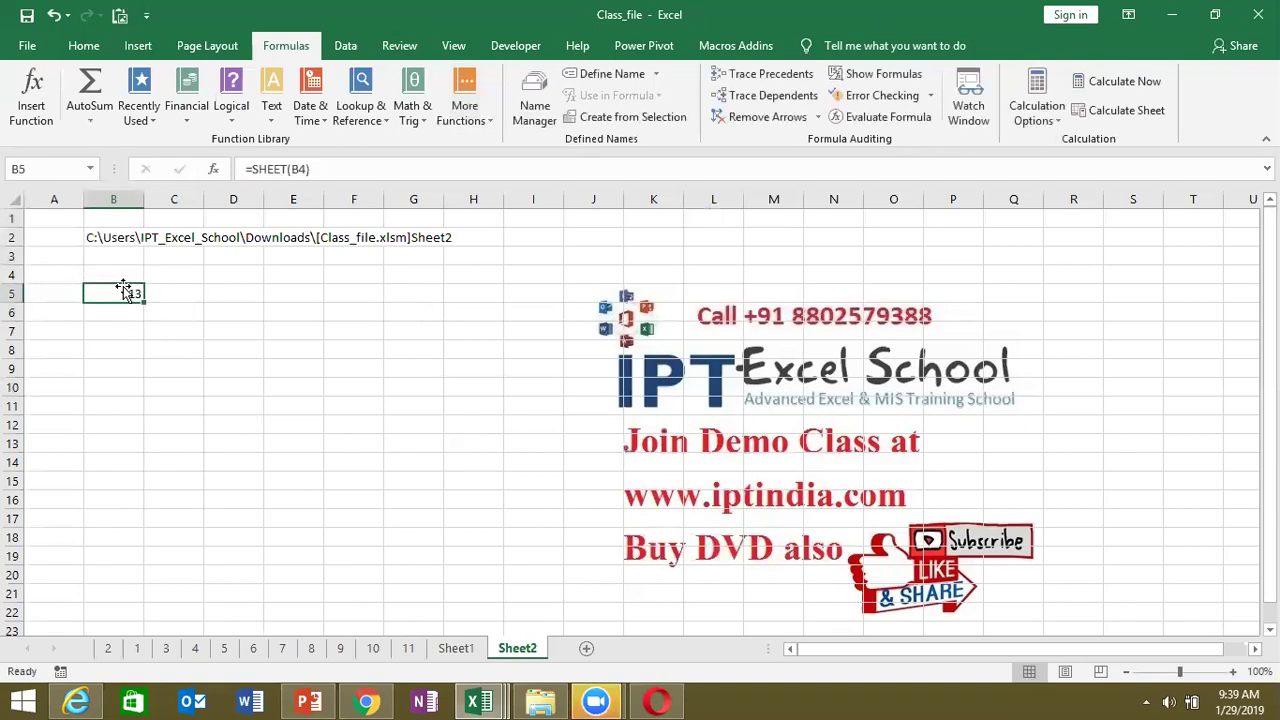
{"action": "key", "text": "Down"}
{"action": "type", "text": "=shee"}
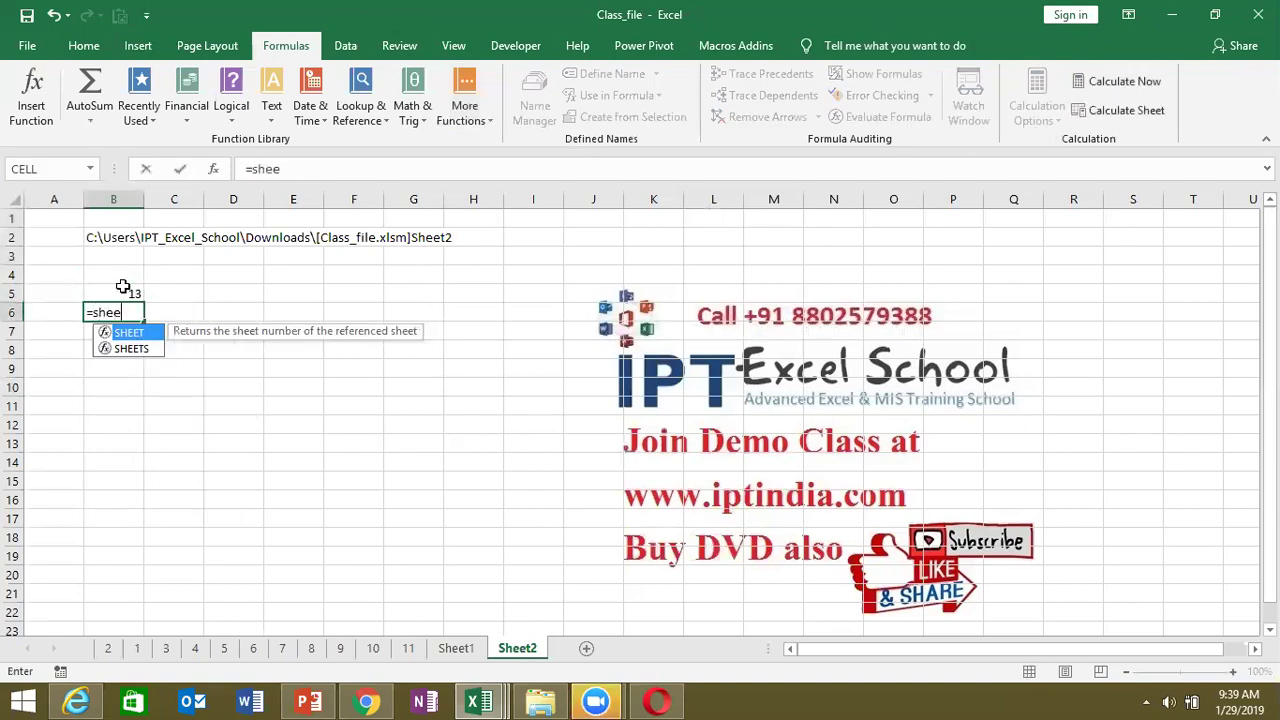
{"action": "key", "text": "Down"}
{"action": "key", "text": "Tab"}
{"action": "key", "text": "Return"}
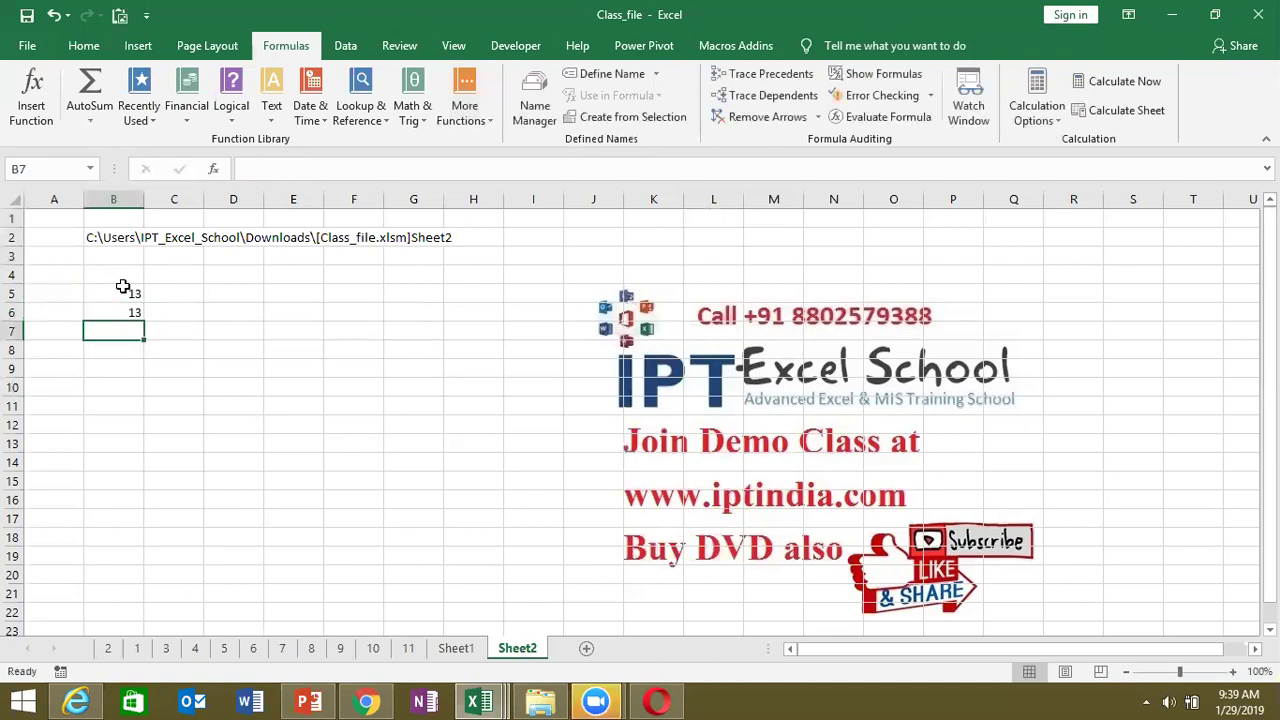
{"action": "key", "text": "Up"}
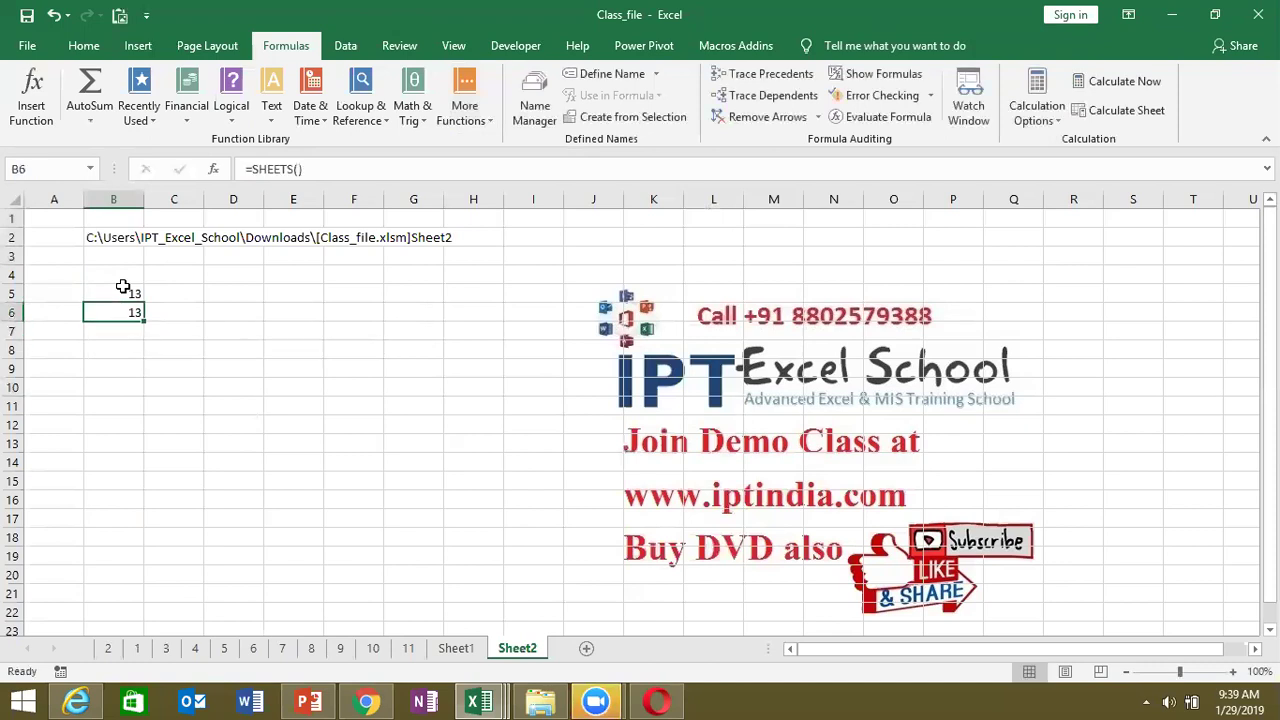
- Review the formulas in B5 and B6 without changing them
{"action": "double_click", "coordinate": [122, 287]}
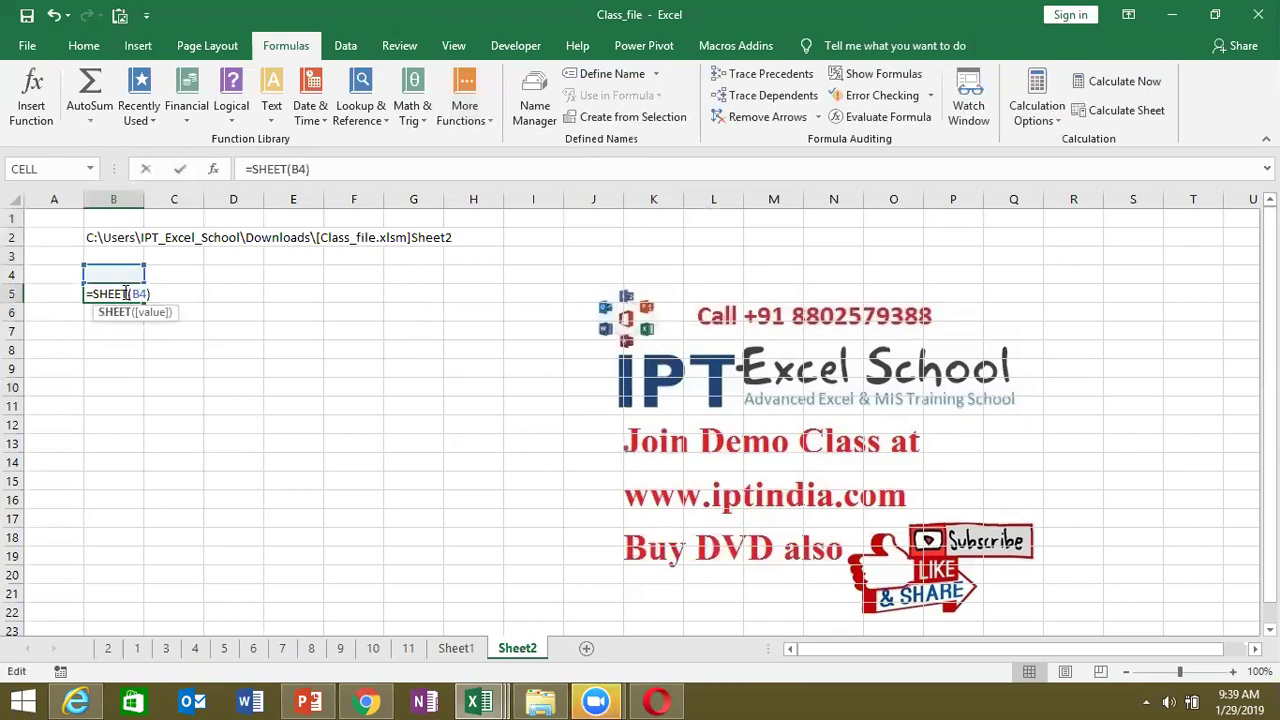
{"action": "key", "text": "Escape"}
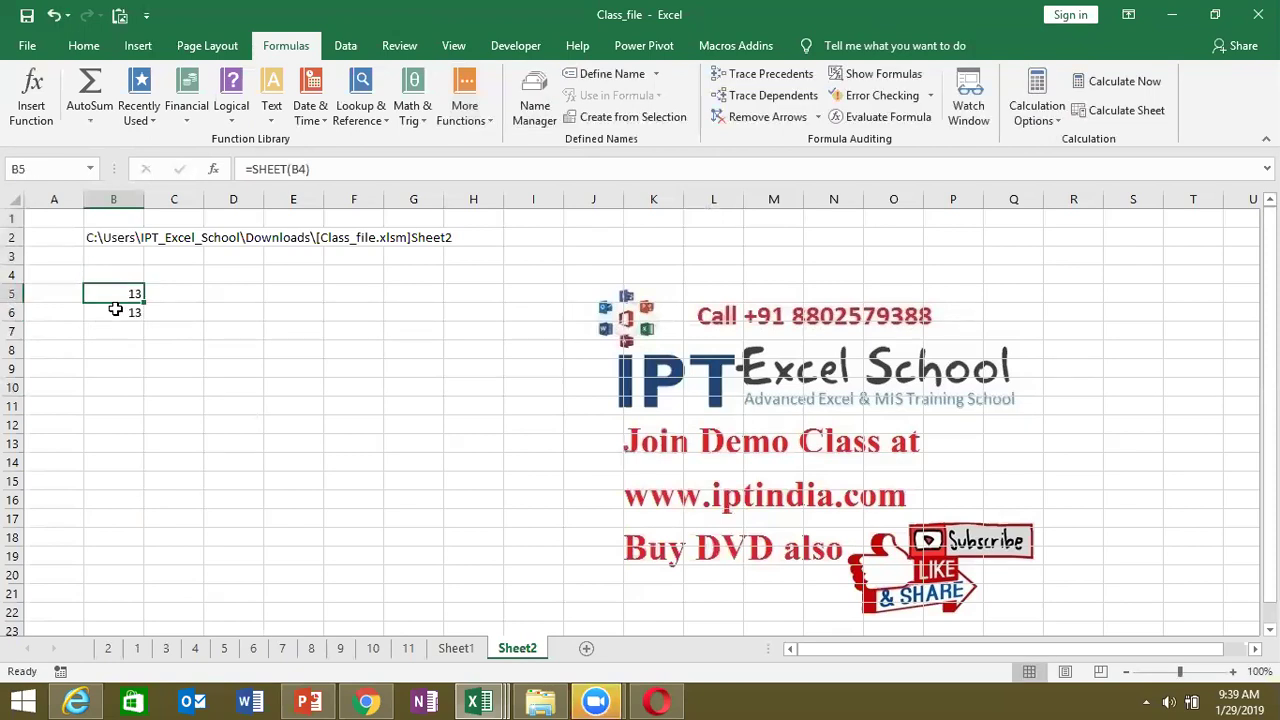
{"action": "double_click", "coordinate": [120, 312]}
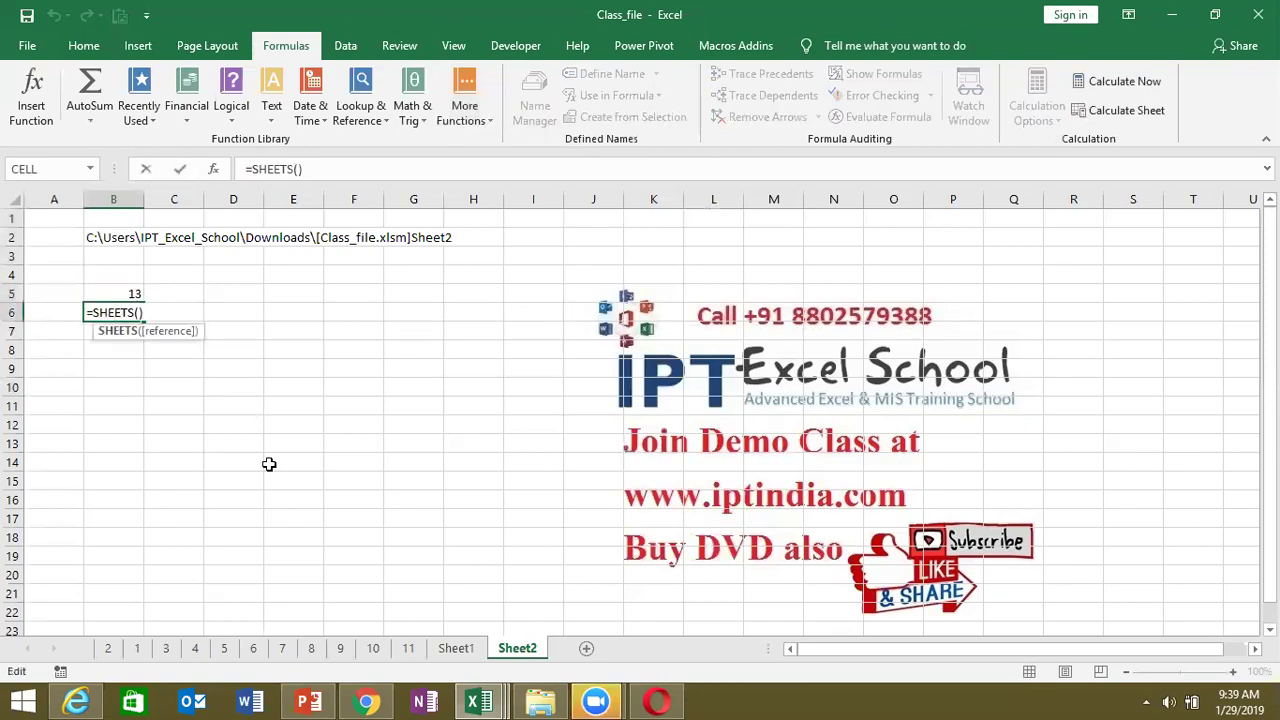
{"action": "key", "text": "Escape"}
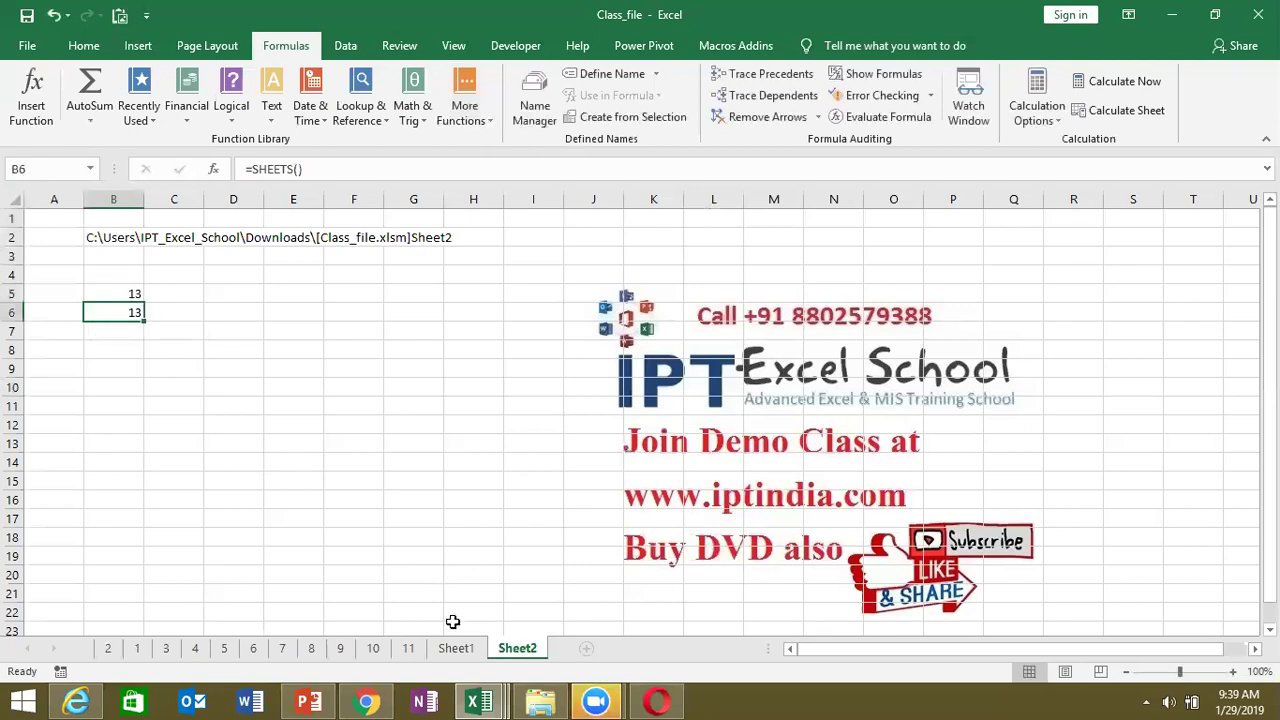
{"action": "left_click_drag", "start_coordinate": [520, 648], "coordinate": [373, 632]}
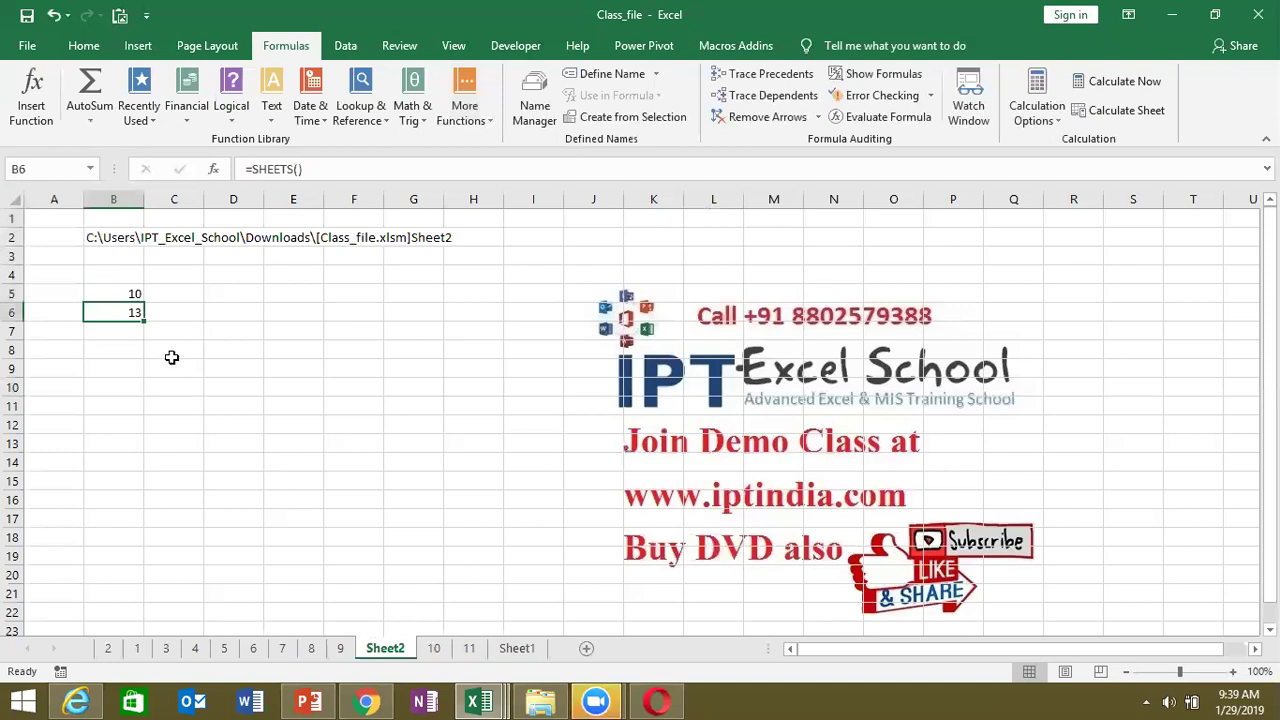
{"action": "left_click", "coordinate": [131, 293]}
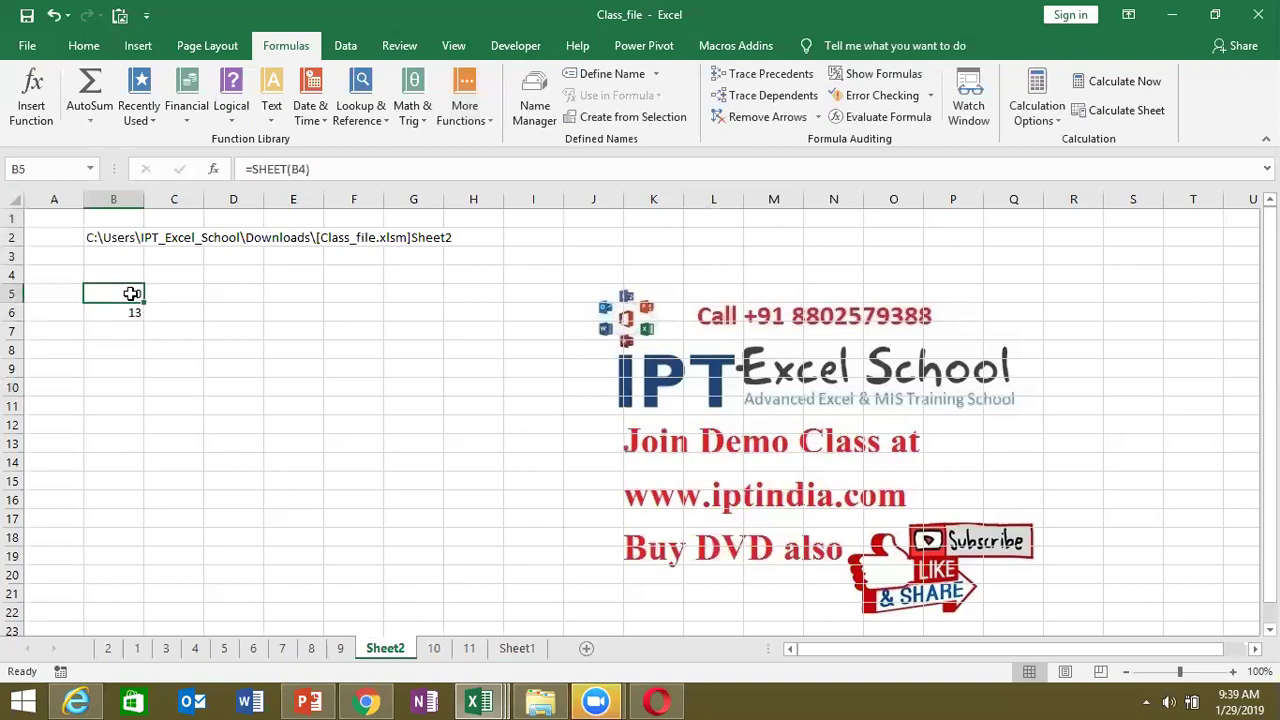
{"action": "left_click", "coordinate": [129, 309]}
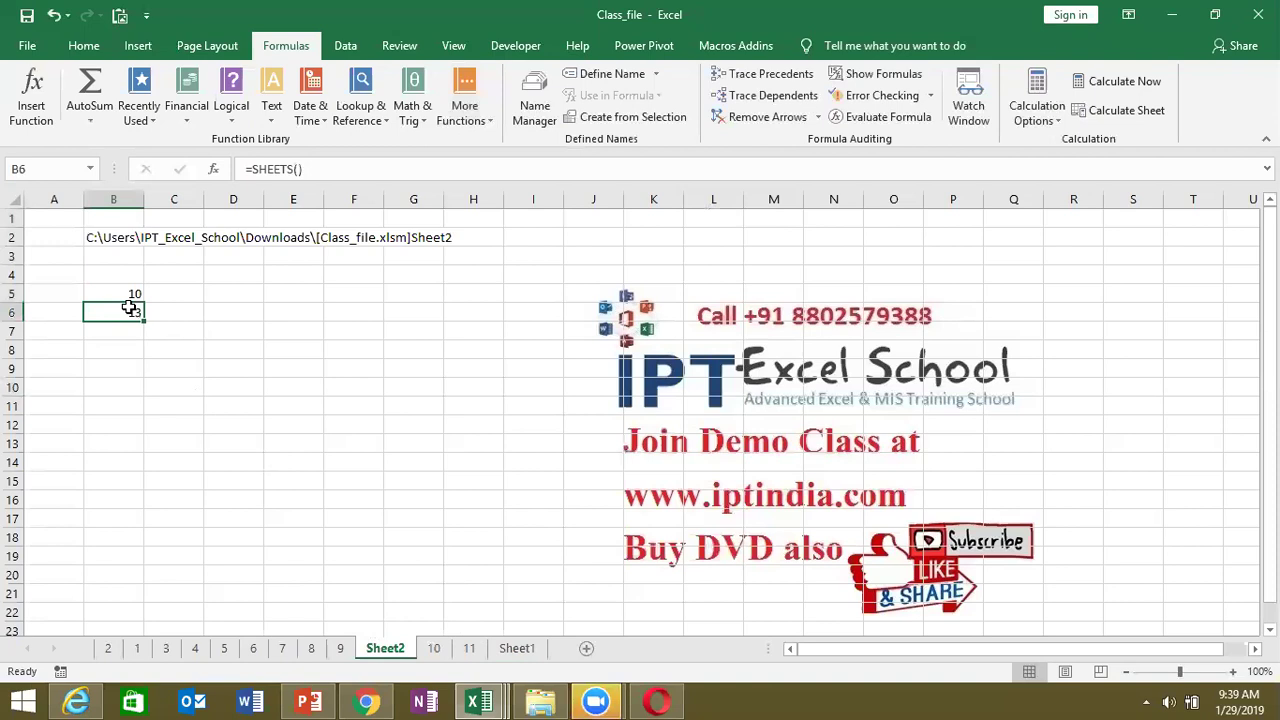
{"action": "key", "text": "Up"}
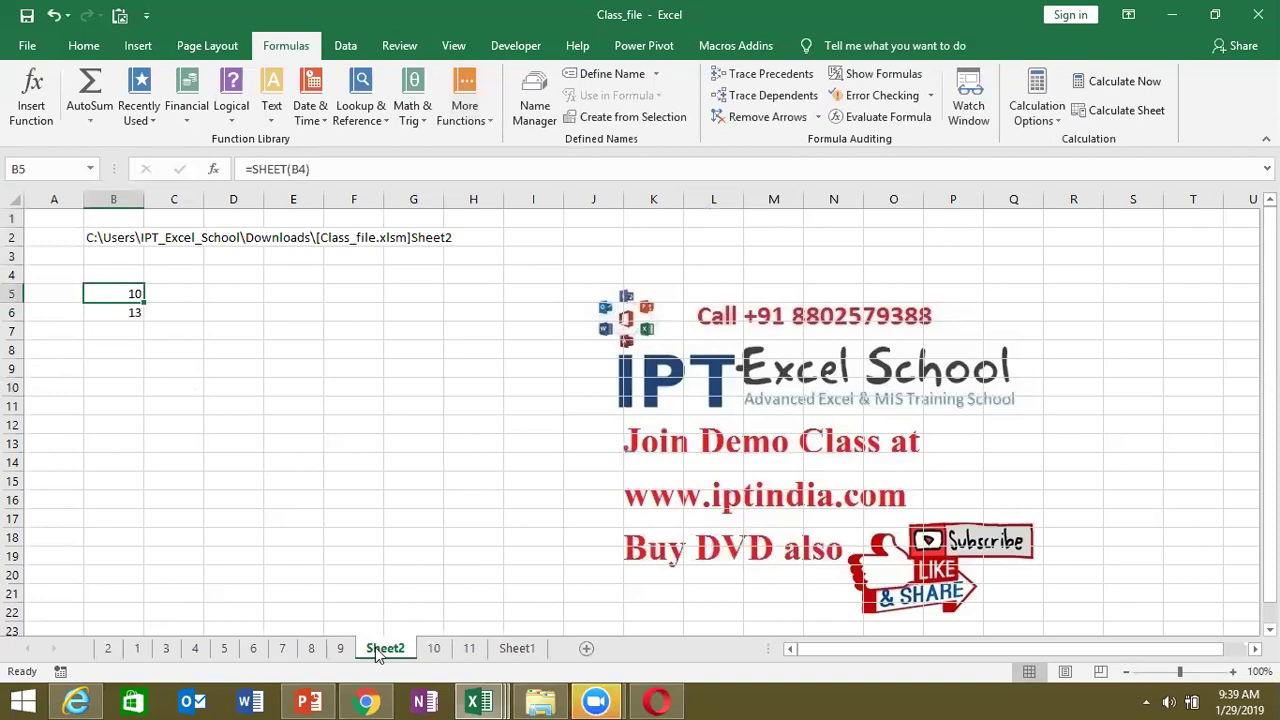
{"action": "key", "text": "Up"}
{"action": "key", "text": "Down"}
{"action": "key", "text": "Right"}
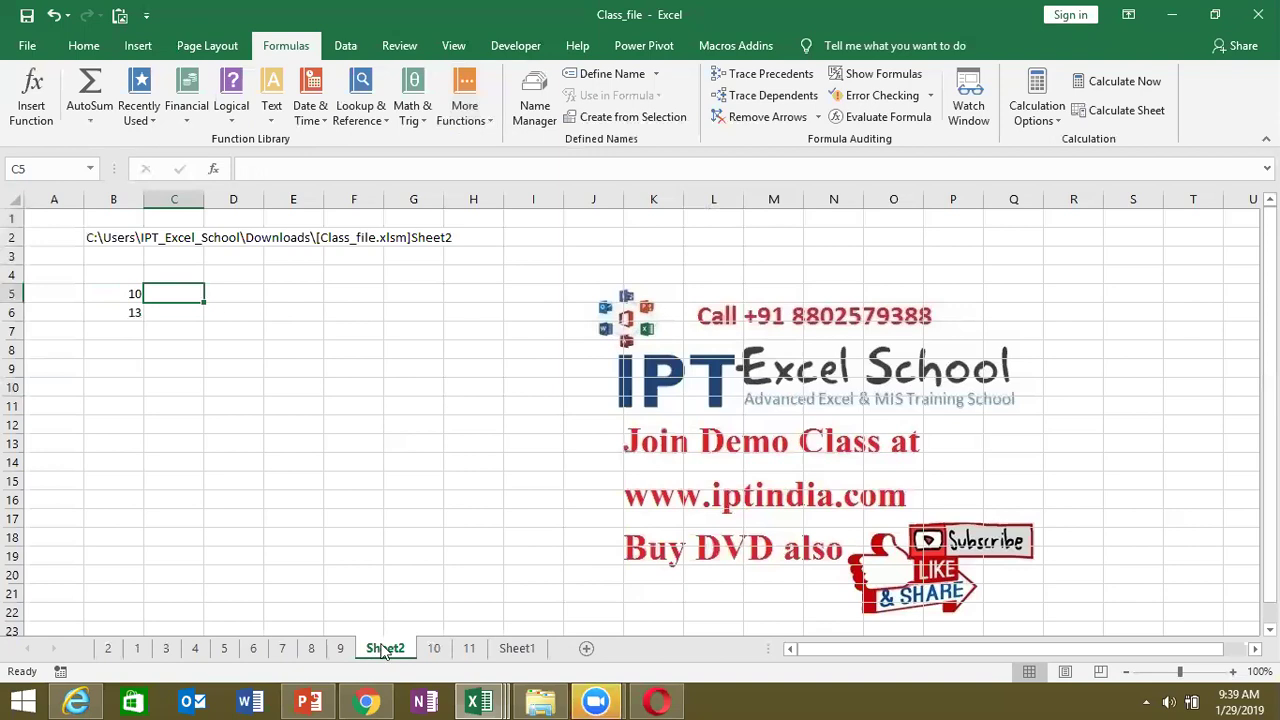
- Rename the Sheet2 tab to Data
{"action": "double_click", "coordinate": [375, 647]}
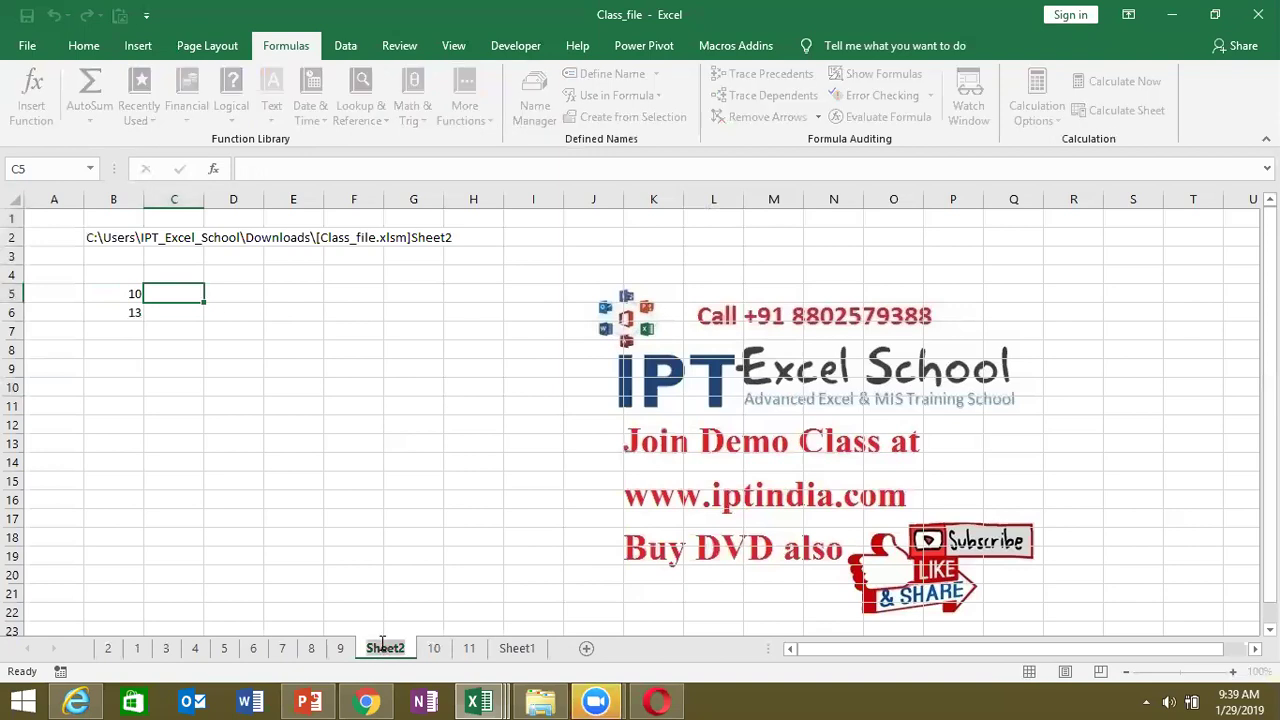
{"action": "type", "text": "Data"}
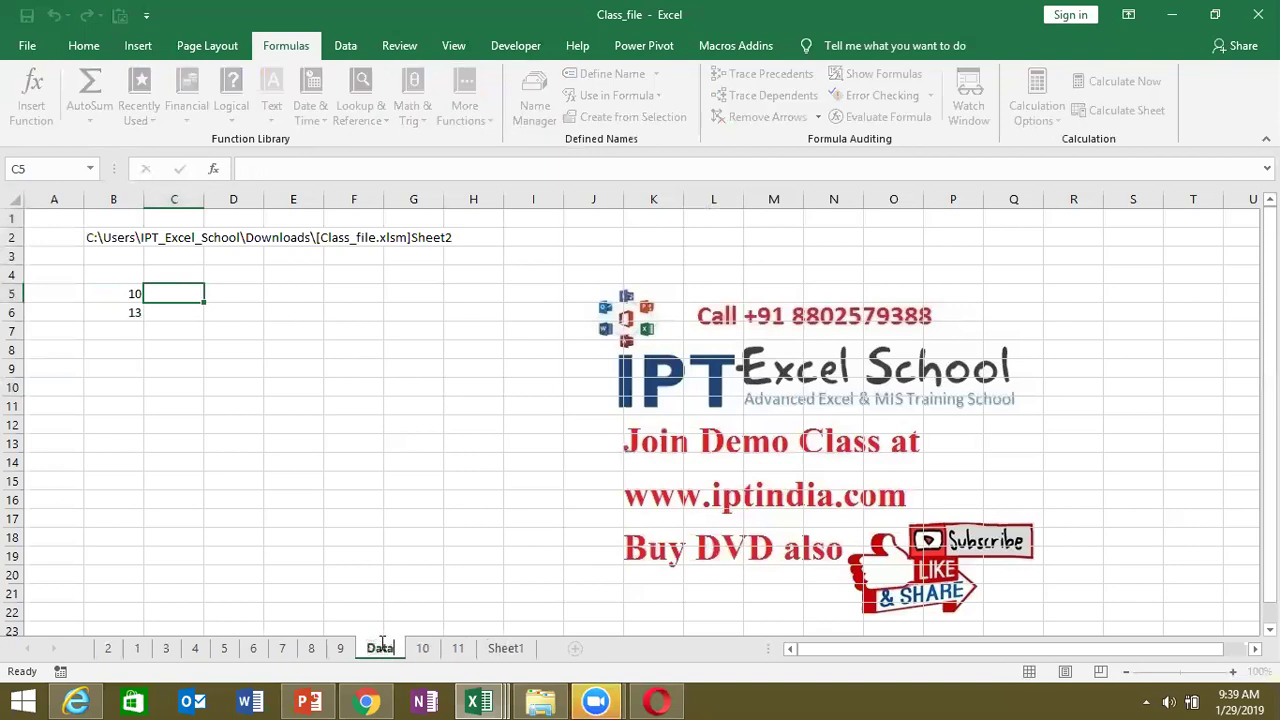
{"action": "key", "text": "Return"}
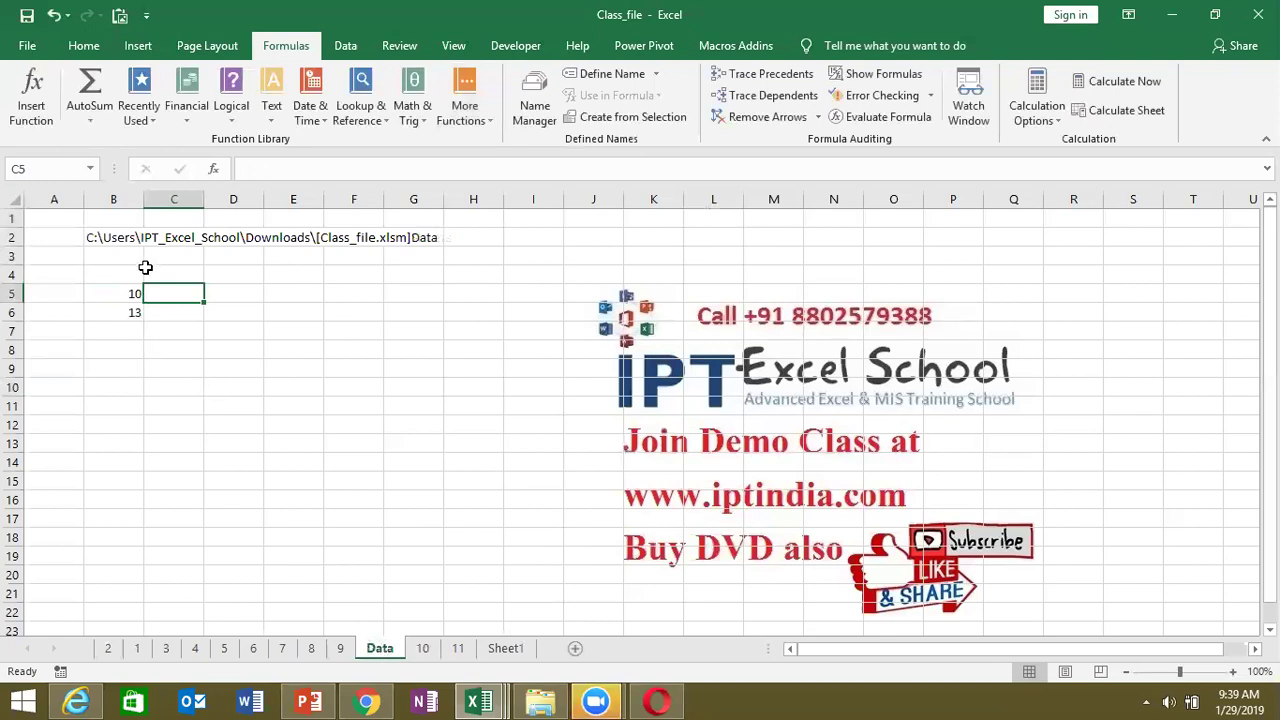
- Re-enter B2's CELL formula so its path ends in [Class_file.xlsm]Data
{"action": "left_click", "coordinate": [125, 242]}
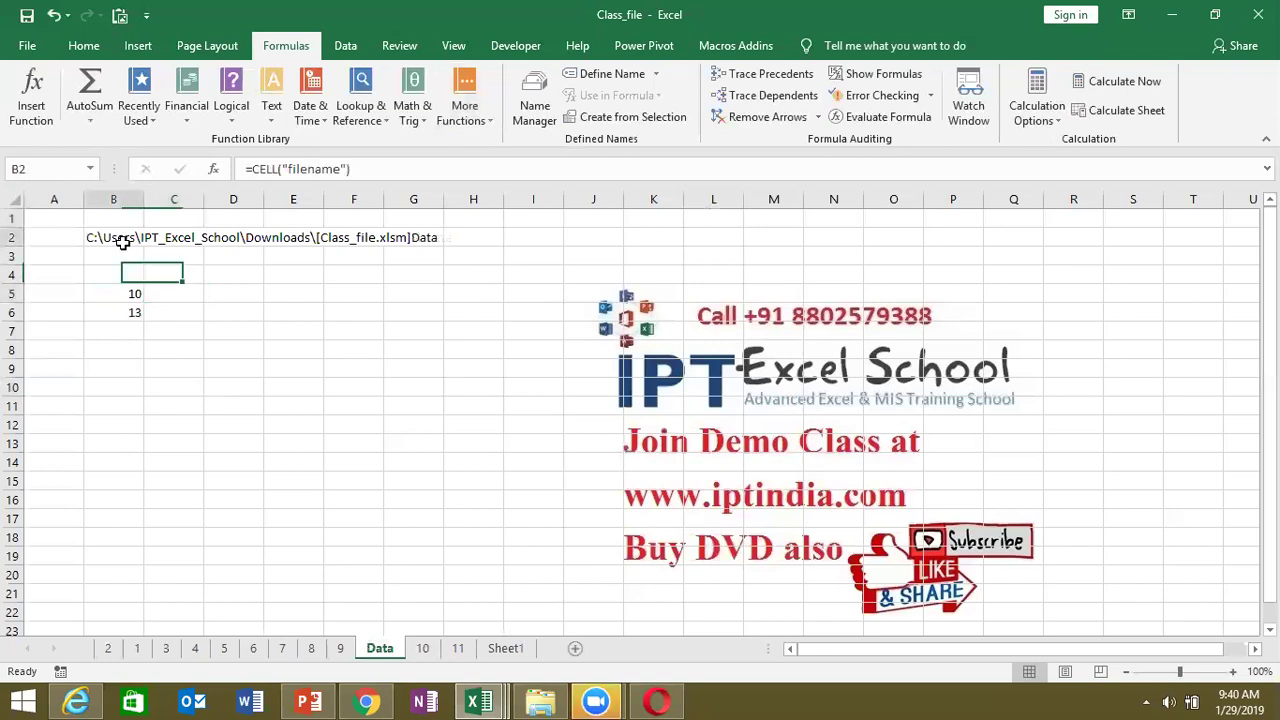
{"action": "double_click", "coordinate": [123, 238]}
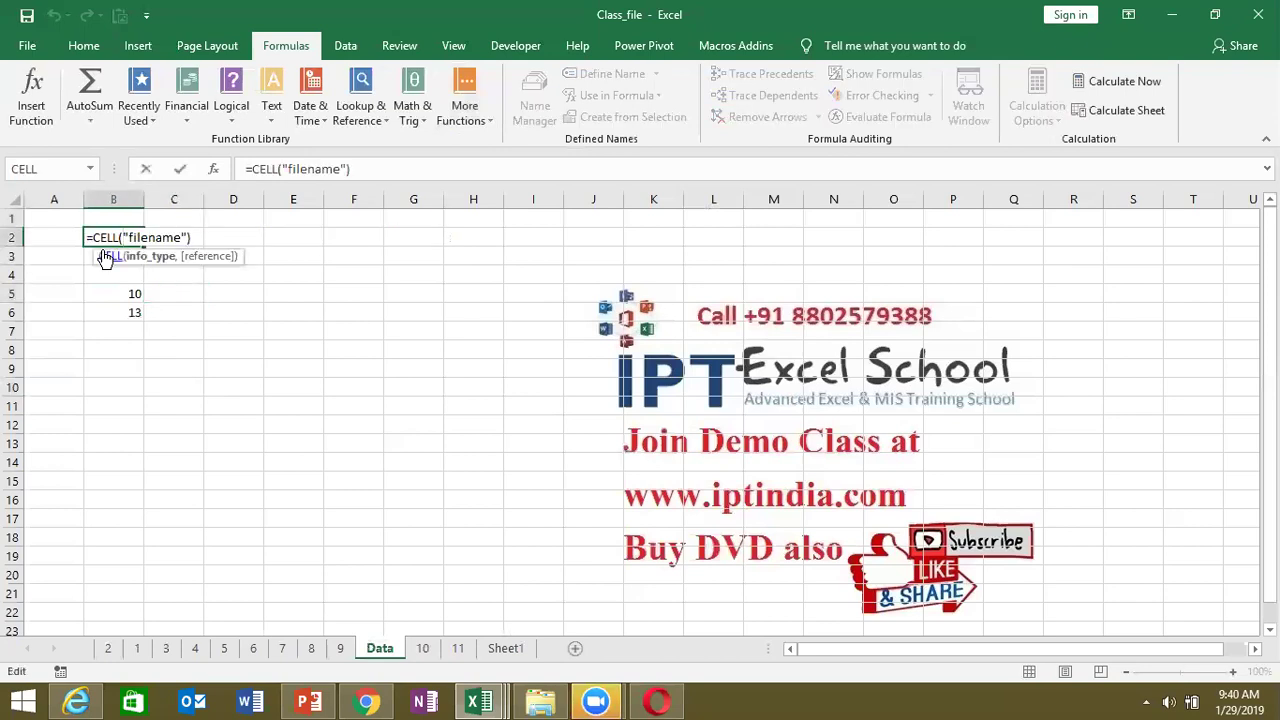
{"action": "key", "text": "Return"}
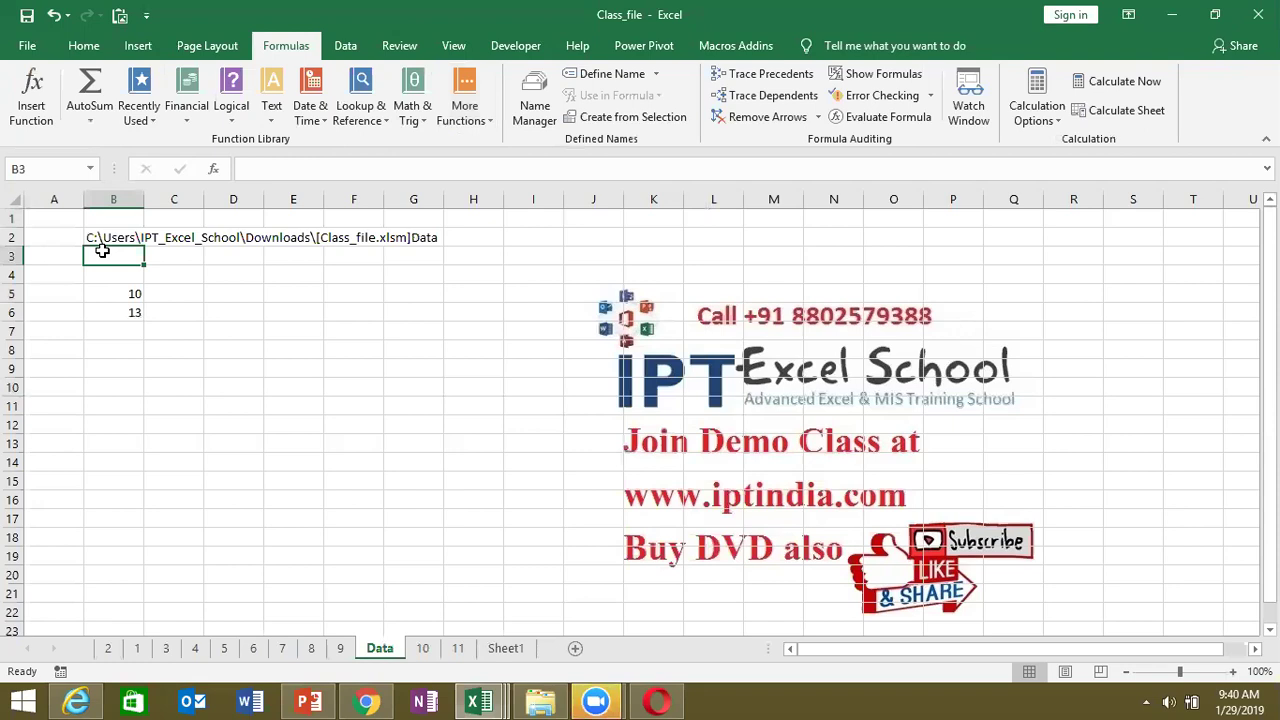
- Enter =FIND("]",B2) in B3, returning the bracket position 53
{"action": "type", "text": "=FIND("}
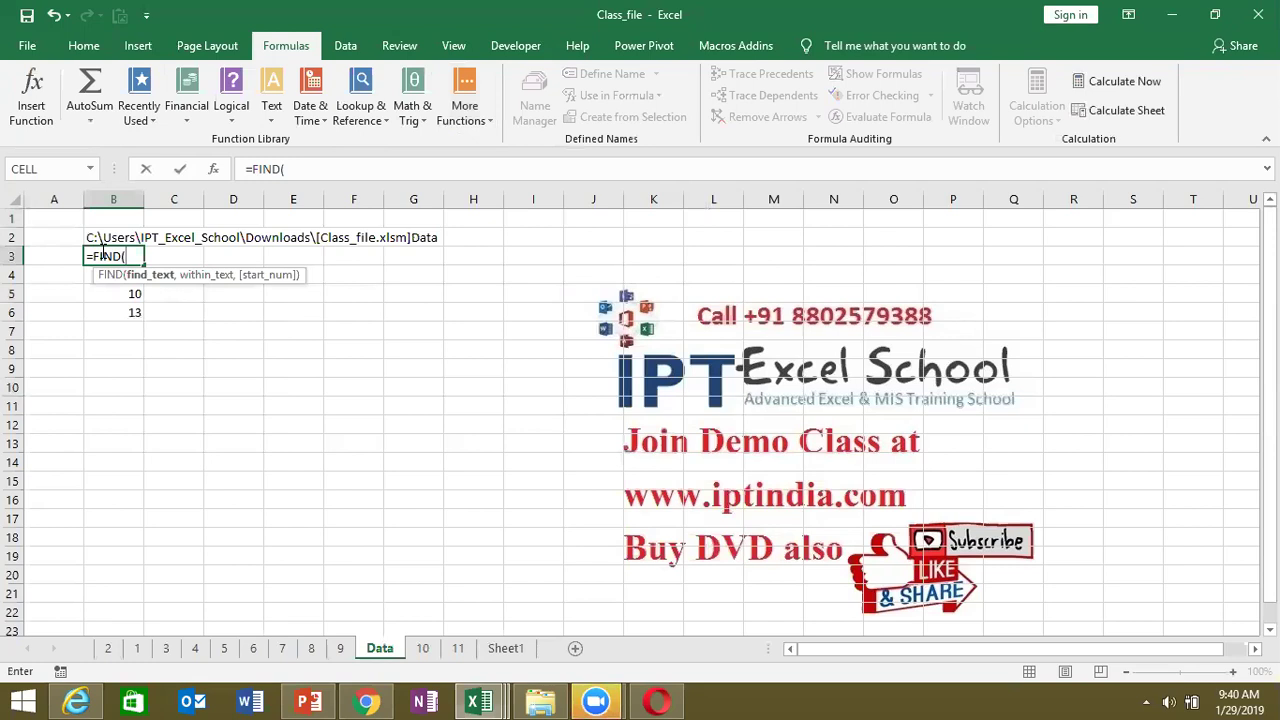
{"action": "type", "text": "\""}
{"action": "type", "text": "]"}
{"action": "type", "text": "\""}
{"action": "type", "text": ","}
{"action": "left_click", "coordinate": [130, 242]}
{"action": "type", "text": ")"}
{"action": "key", "text": "Return"}
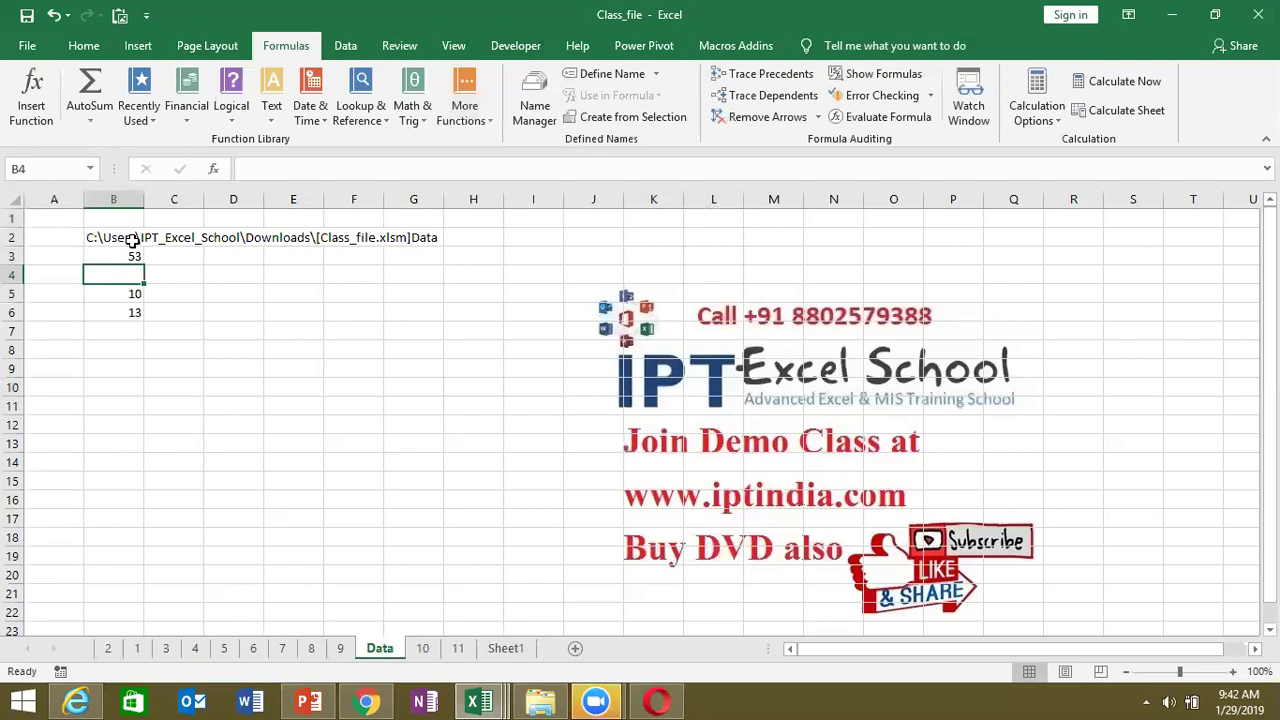
- Enter =RIGHT(B2,LEN(B2)-B3) in C3, accepting Excel's correction, to extract Data
{"action": "key", "text": "Up"}
{"action": "key", "text": "Right"}
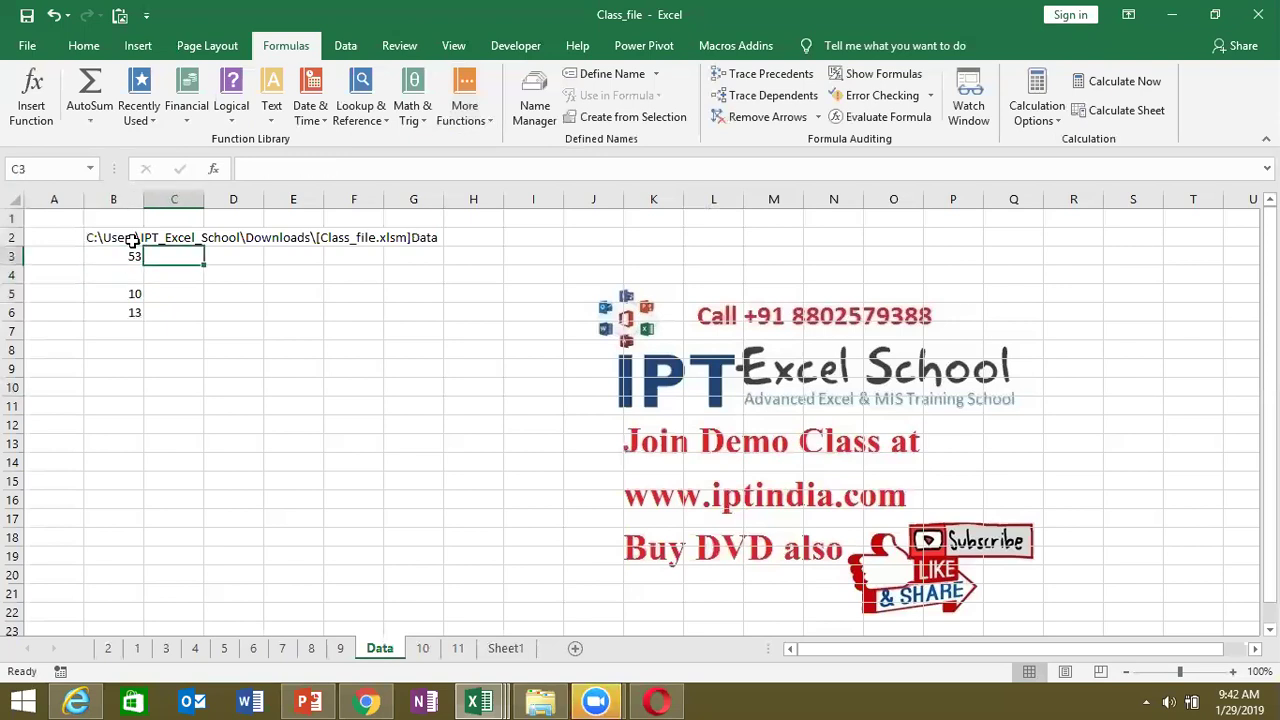
{"action": "type", "text": "=RI"}
{"action": "key", "text": "Tab"}
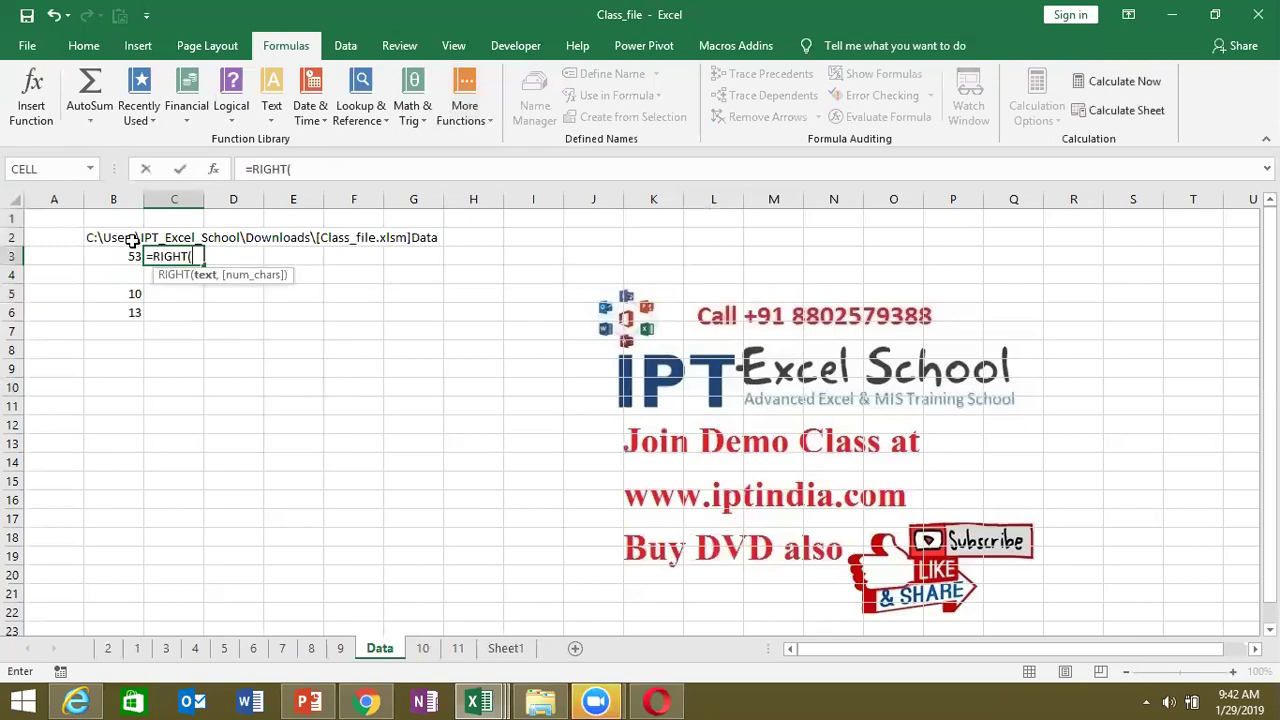
{"action": "left_click", "coordinate": [130, 238]}
{"action": "type", "text": ","}
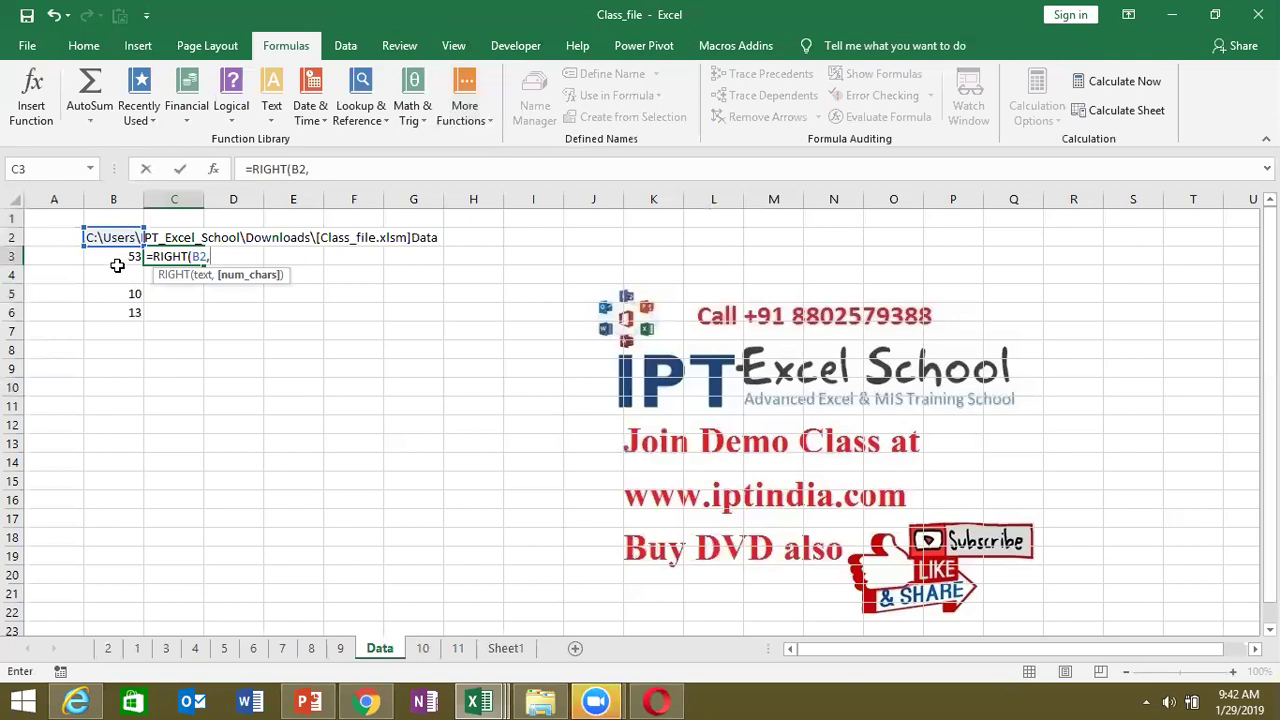
{"action": "type", "text": "len"}
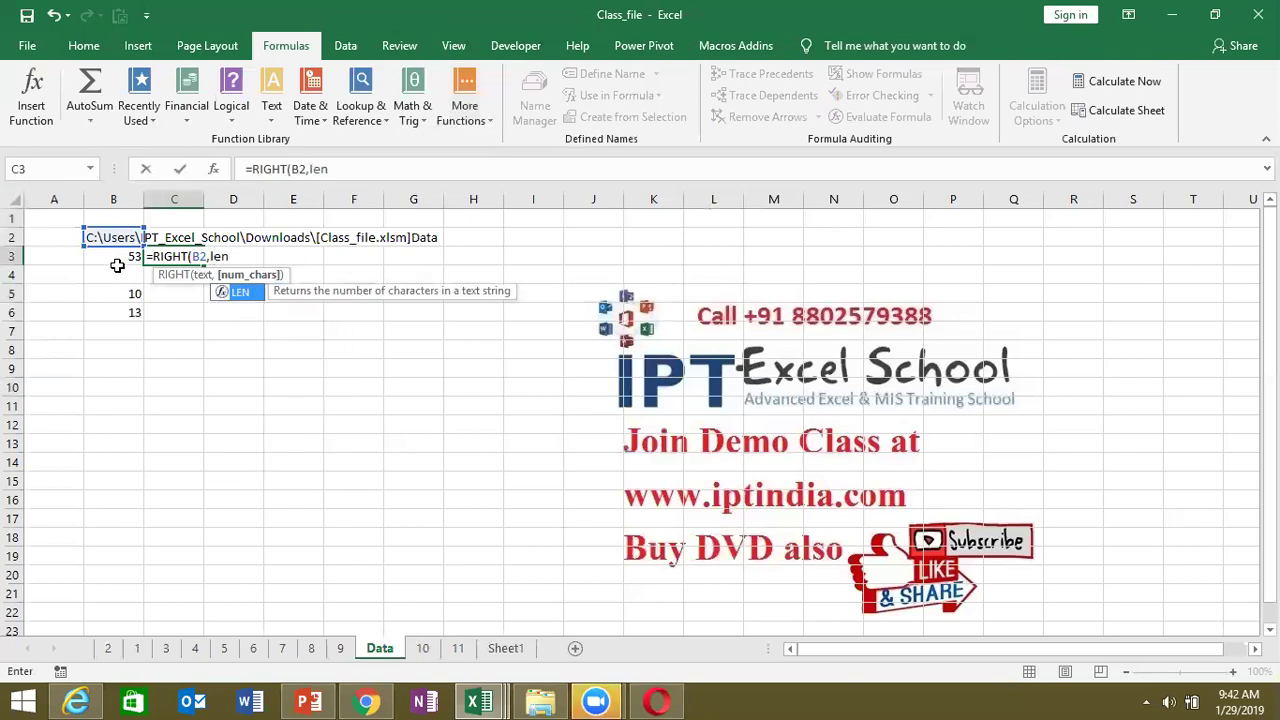
{"action": "key", "text": "Tab"}
{"action": "left_click", "coordinate": [115, 237]}
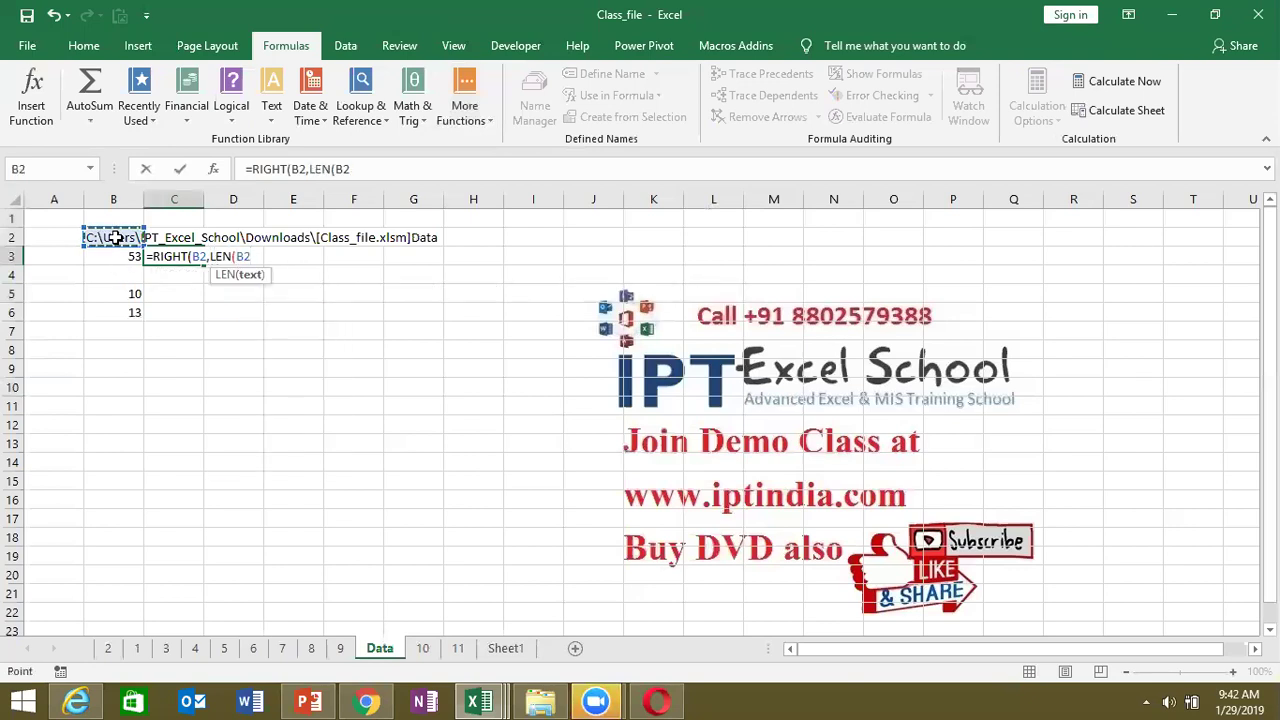
{"action": "type", "text": ")-"}
{"action": "left_click", "coordinate": [115, 256]}
{"action": "key", "text": "Return"}
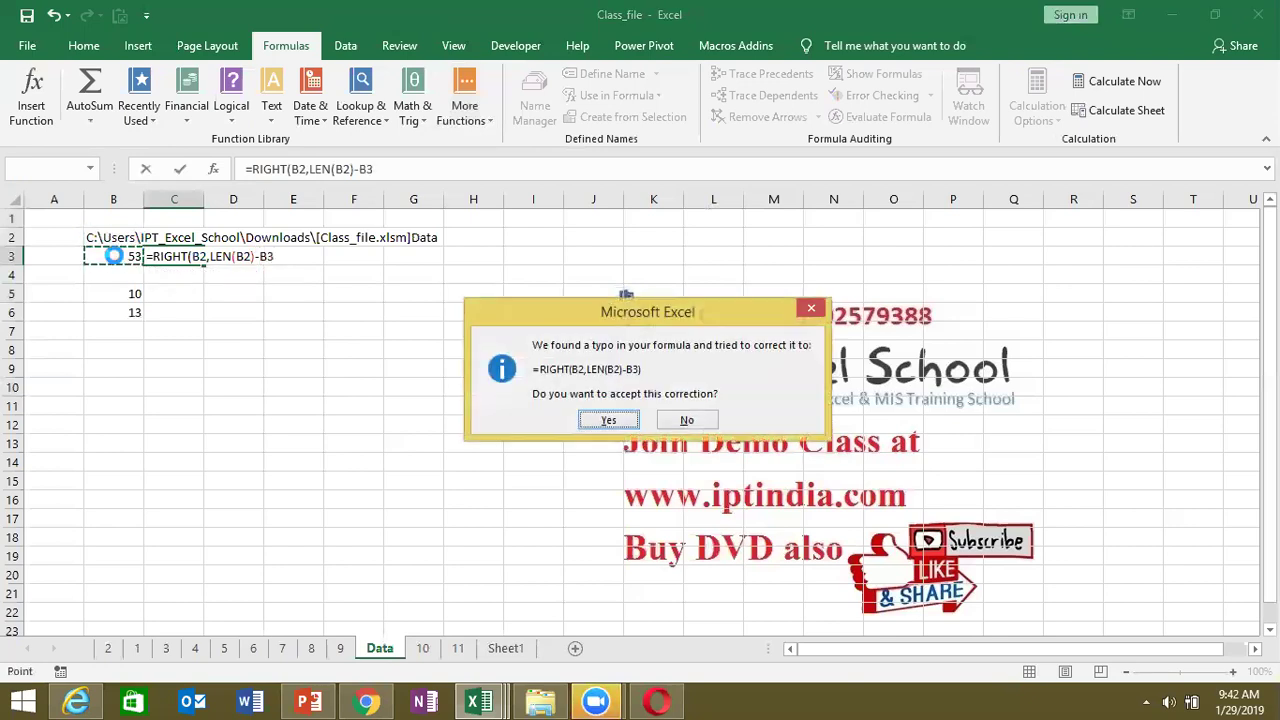
{"action": "key", "text": "Return"}
{"action": "key", "text": "Up"}
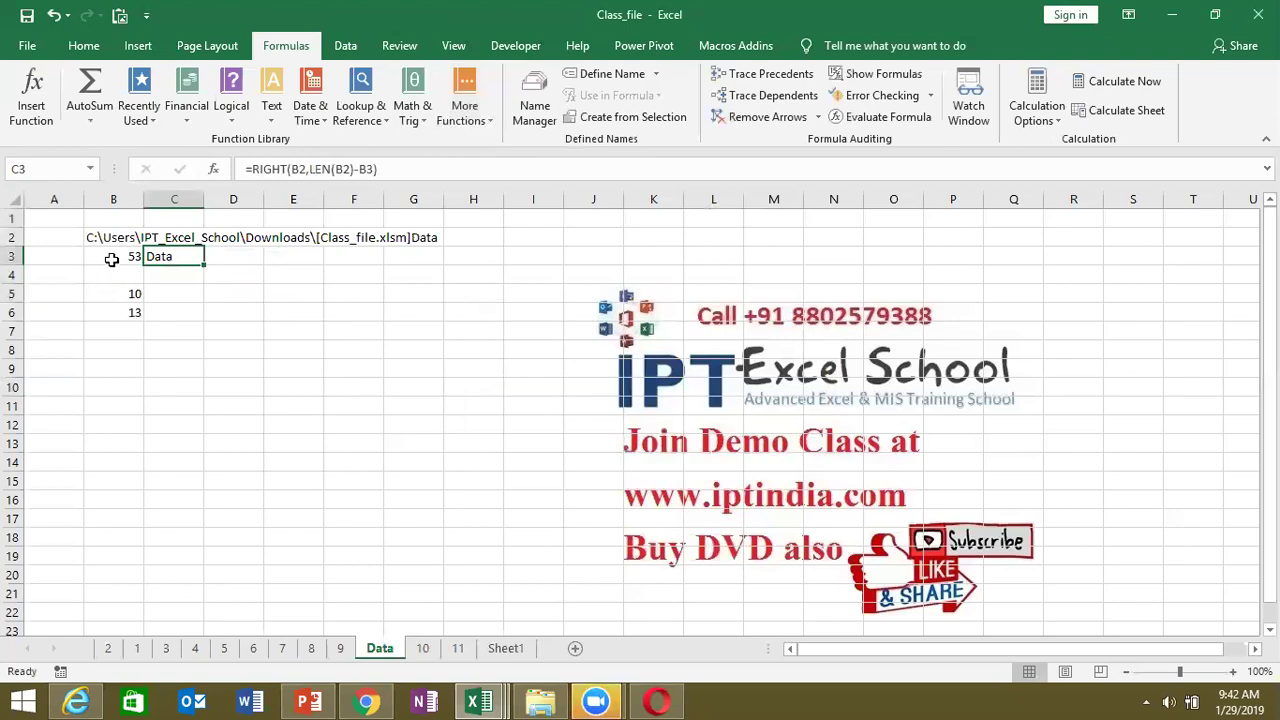
{"action": "left_click", "coordinate": [114, 256]}
- Replace C3's B3 reference with a nested FIND("]",B2,1)
{"action": "left_click", "coordinate": [253, 168]}
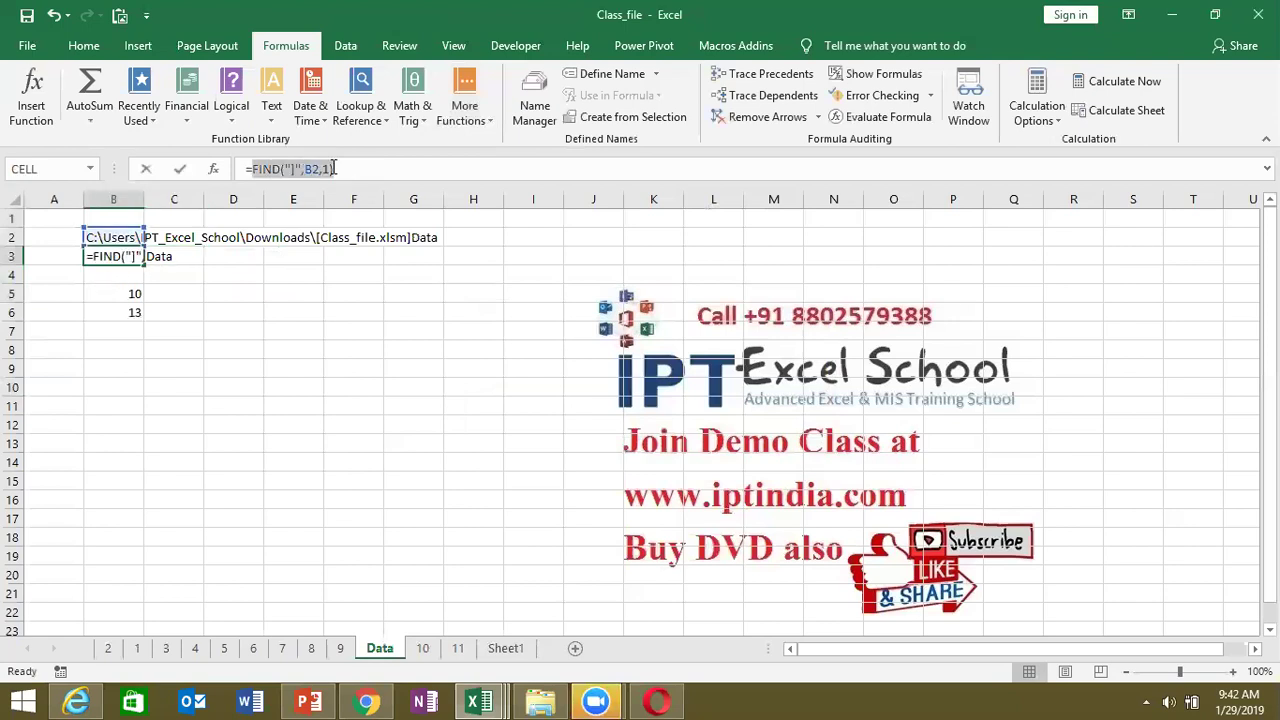
{"action": "key", "text": "Escape"}
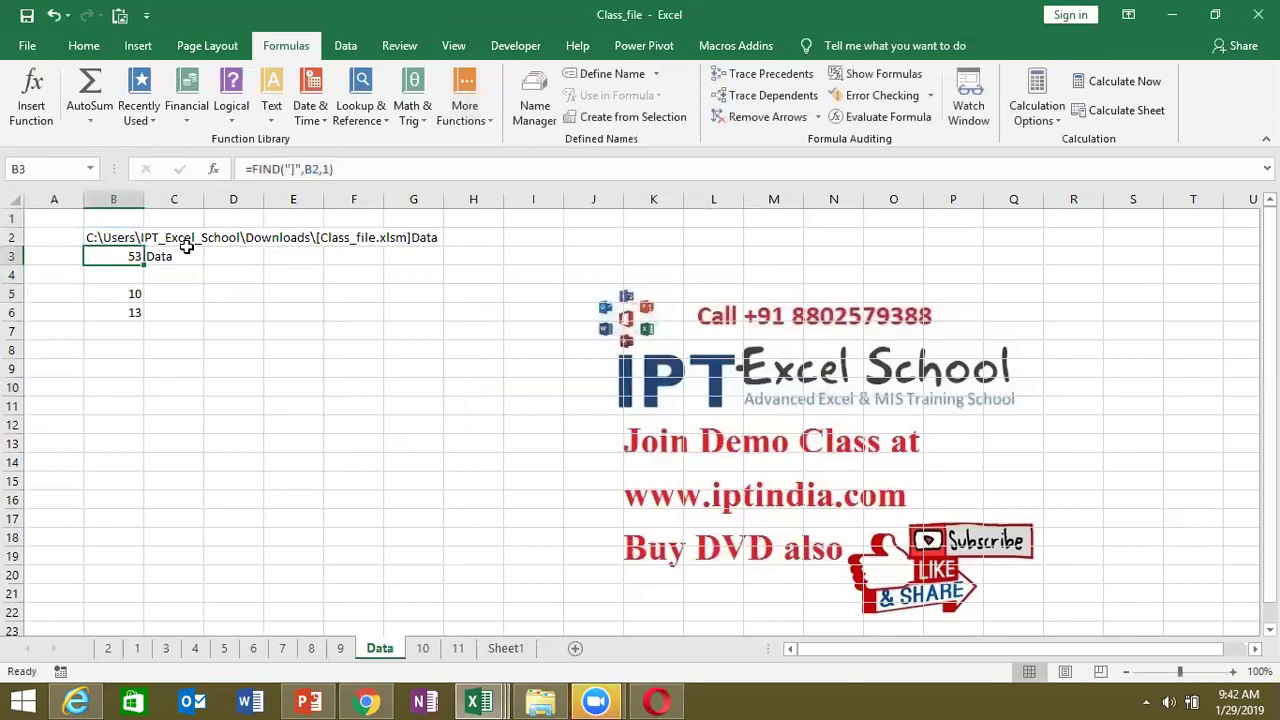
{"action": "left_click", "coordinate": [186, 252]}
{"action": "double_click", "coordinate": [182, 256]}
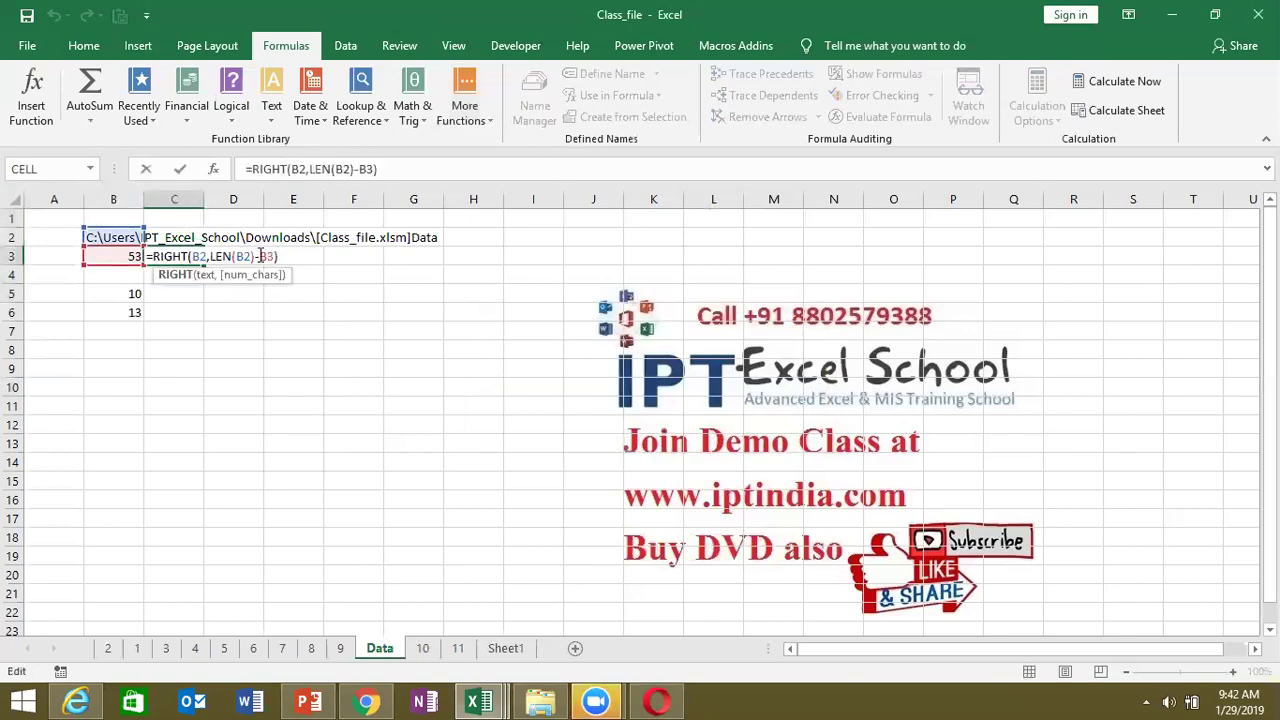
{"action": "left_click", "coordinate": [264, 256]}
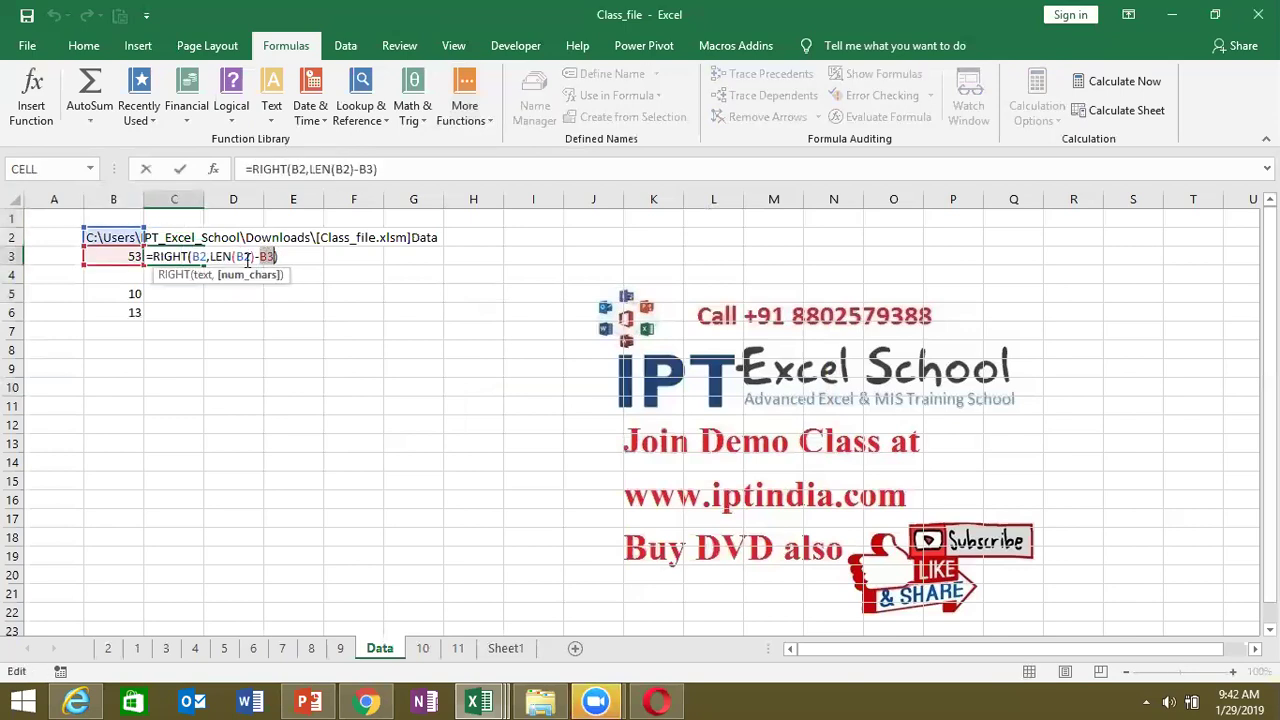
{"action": "type", "text": "FIND(\"]\",B2,1)"}
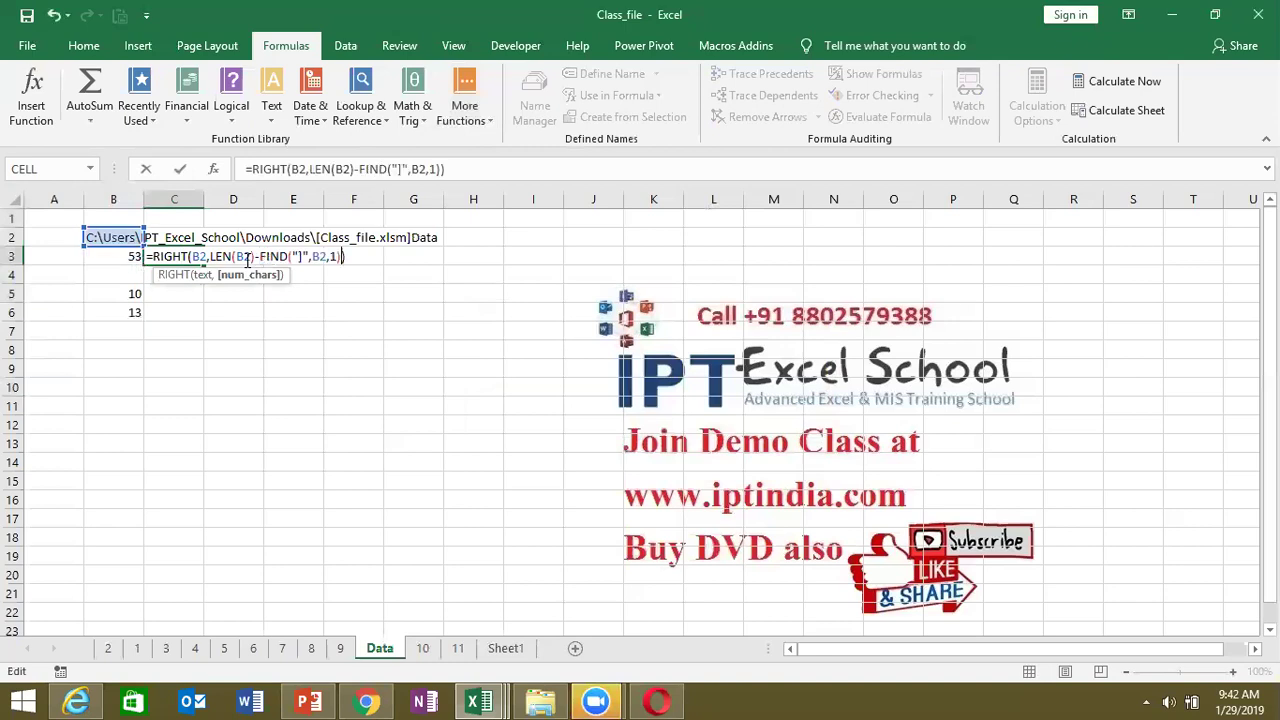
{"action": "key", "text": "Return"}
- Inspect the formulas in B2, B3 and C3 without changing them
{"action": "key", "text": "Up"}
{"action": "key", "text": "Up"}
{"action": "key", "text": "Left"}
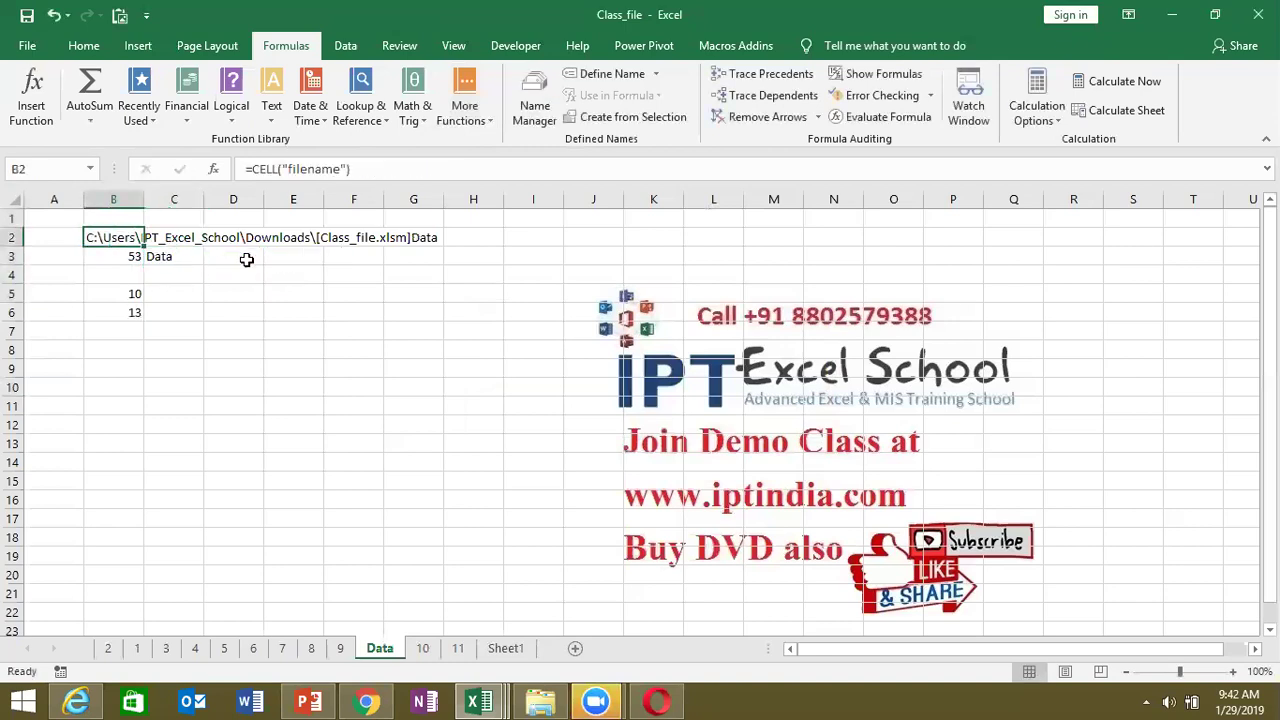
{"action": "left_click", "coordinate": [406, 172]}
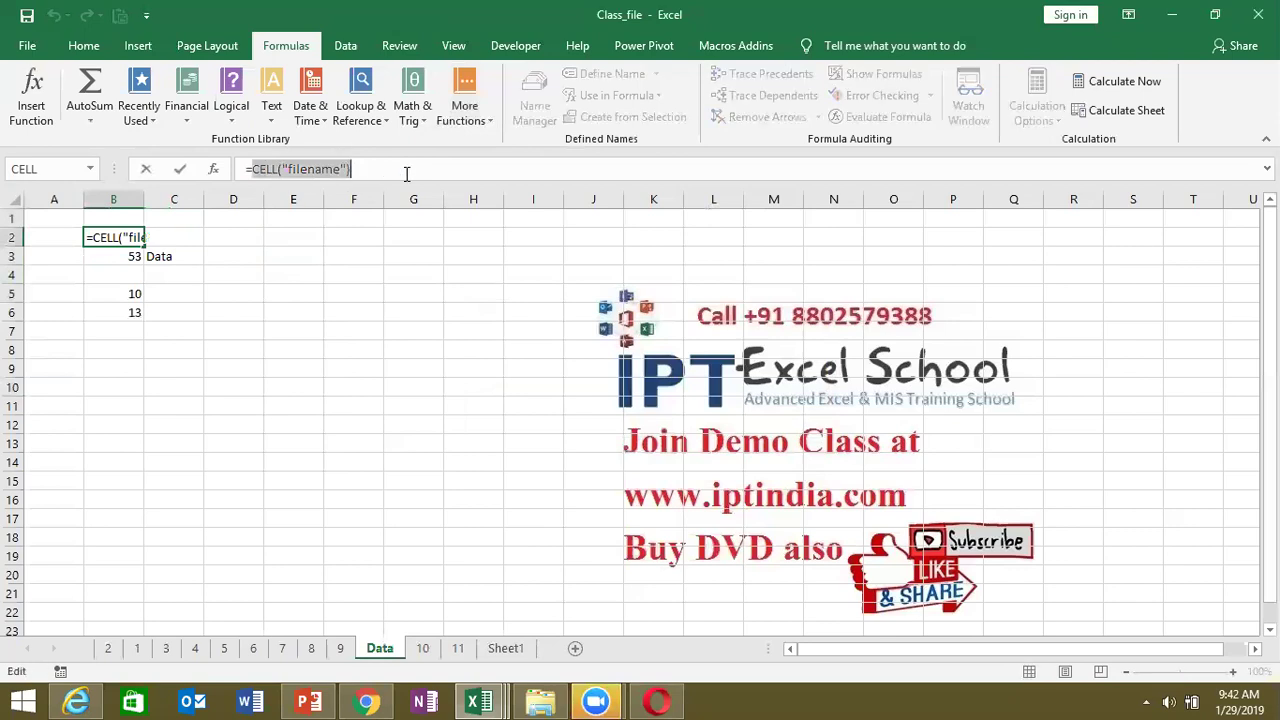
{"action": "key", "text": "Escape"}
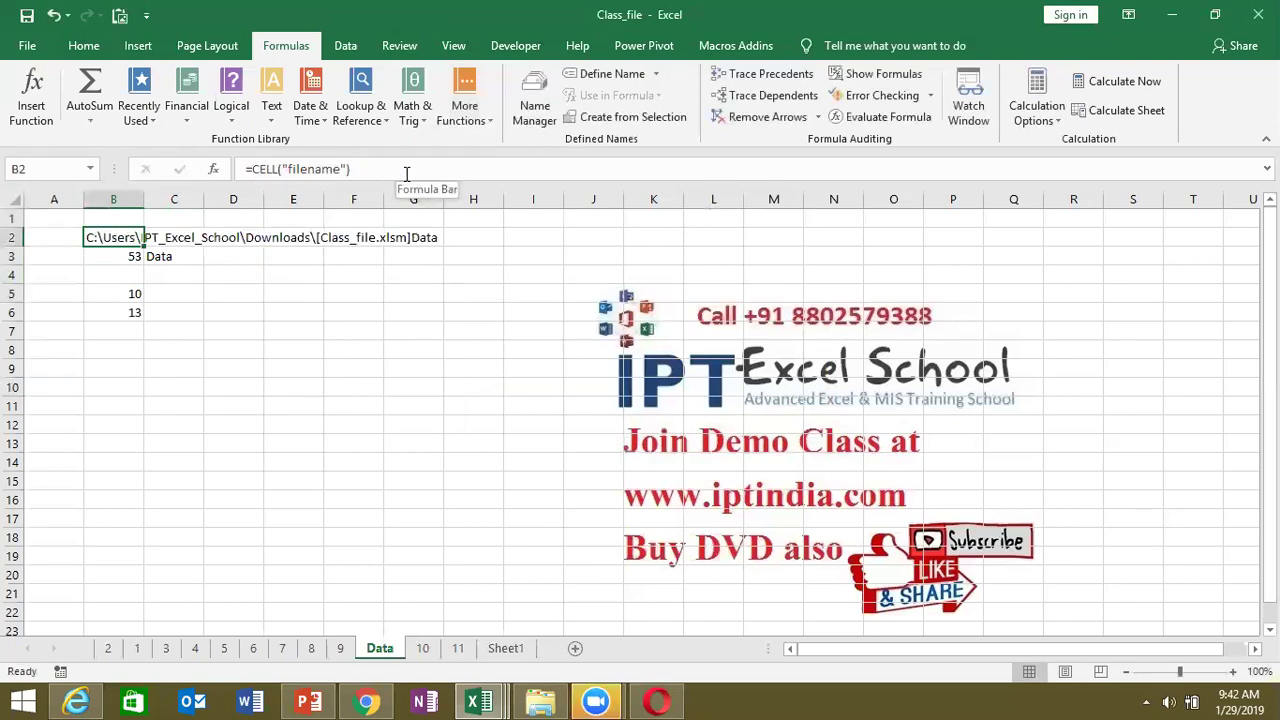
{"action": "key", "text": "Down"}
{"action": "key", "text": "Right"}
{"action": "key", "text": "Left"}
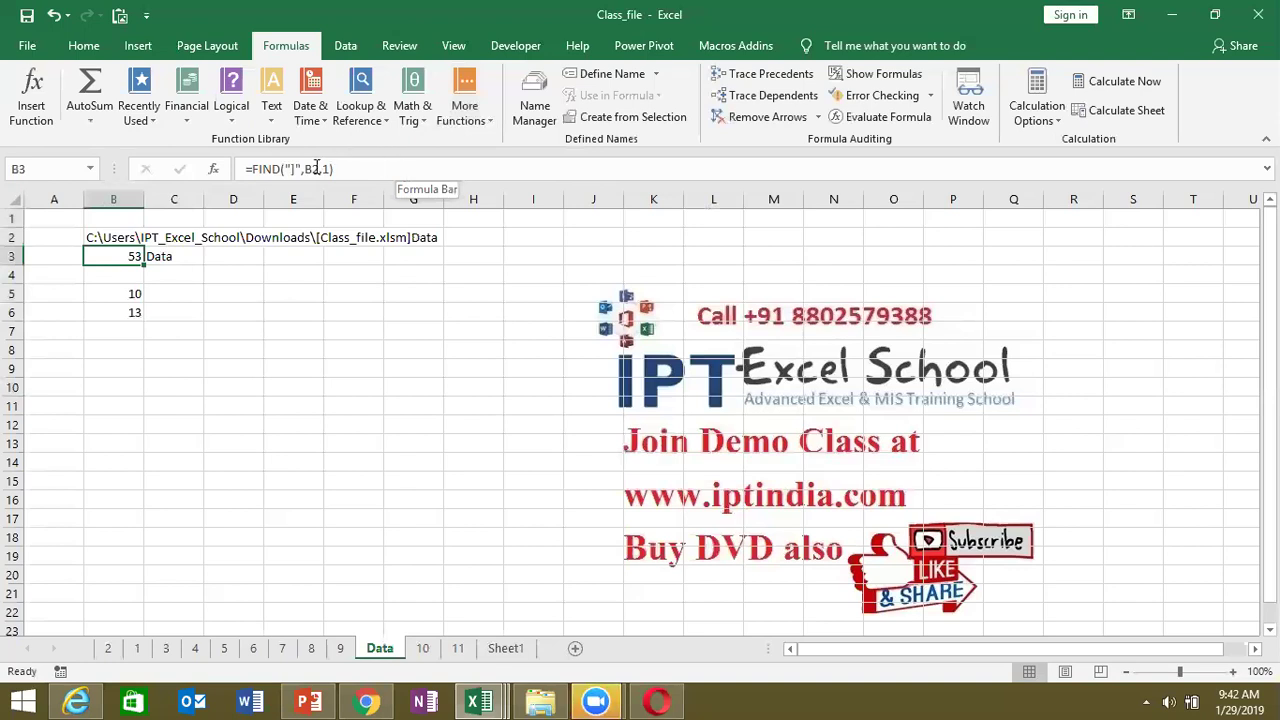
{"action": "key", "text": "Right"}
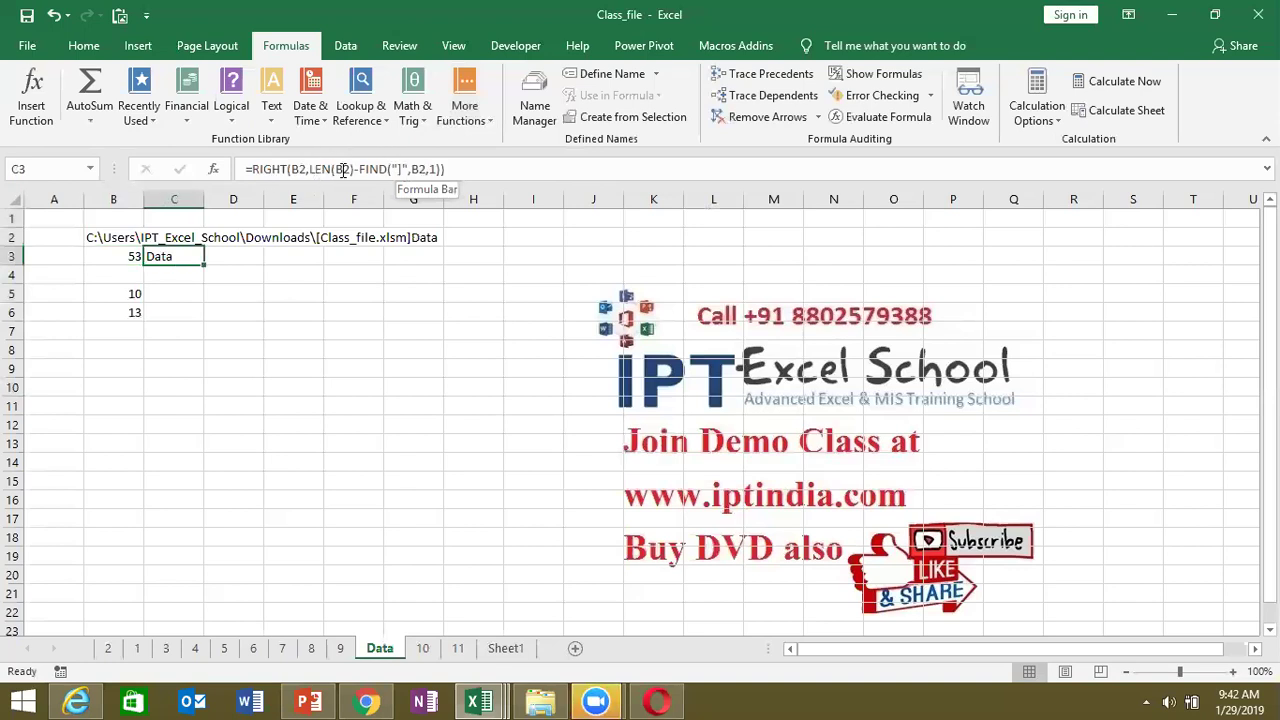
- Swap each B2 reference in C3's formula for CELL("filename"), still returning Data
{"action": "double_click", "coordinate": [343, 169]}
{"action": "double_click", "coordinate": [300, 169]}
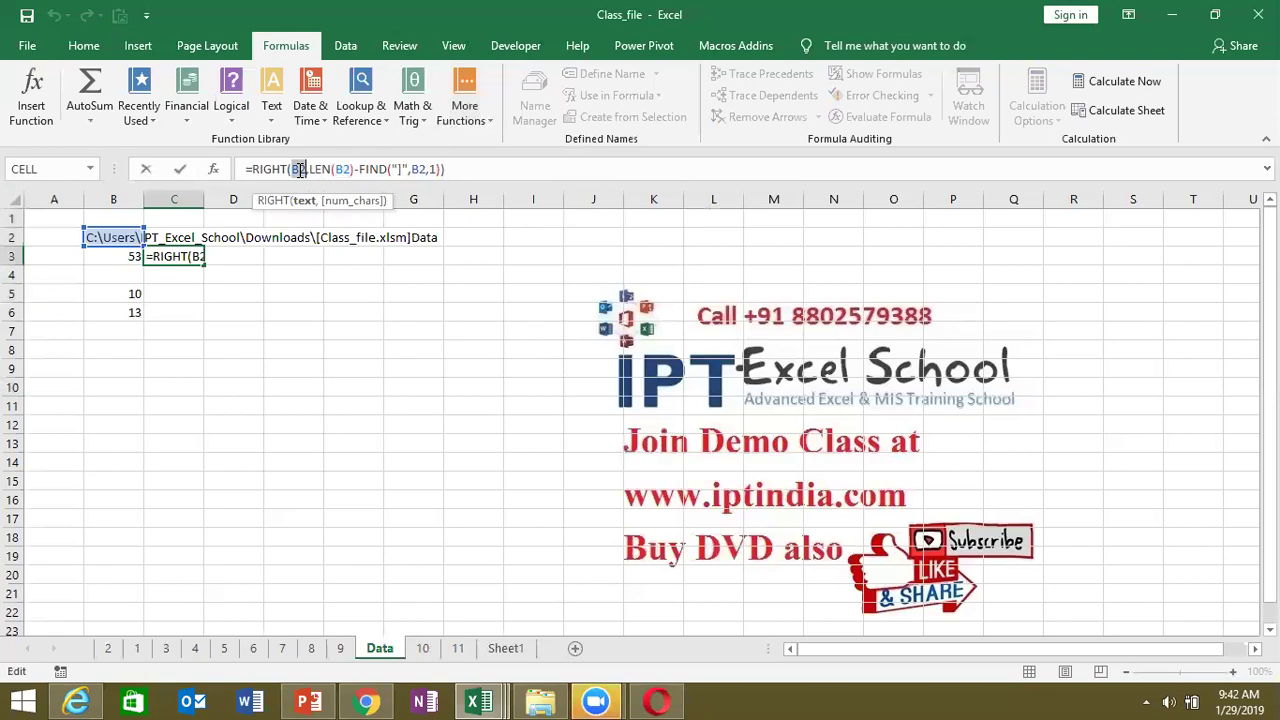
{"action": "type", "text": "CELL(\"filename\")"}
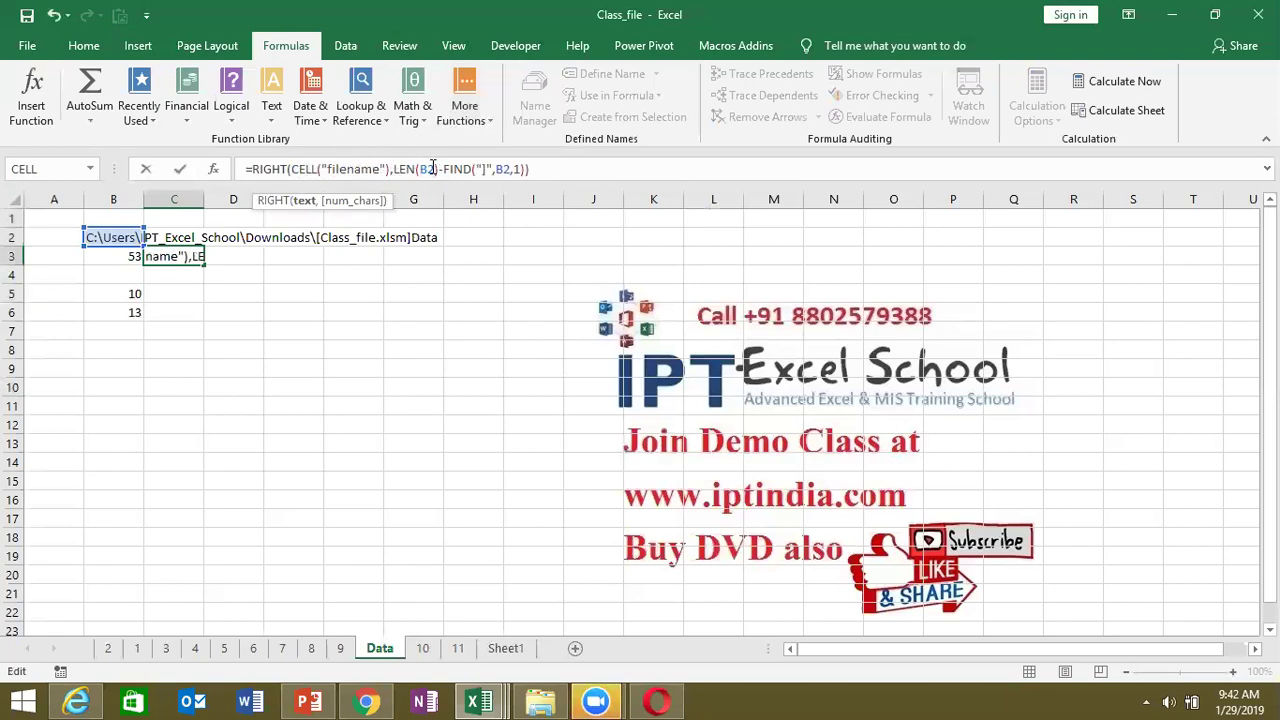
{"action": "double_click", "coordinate": [430, 169]}
{"action": "type", "text": "CELL(\"filename\")"}
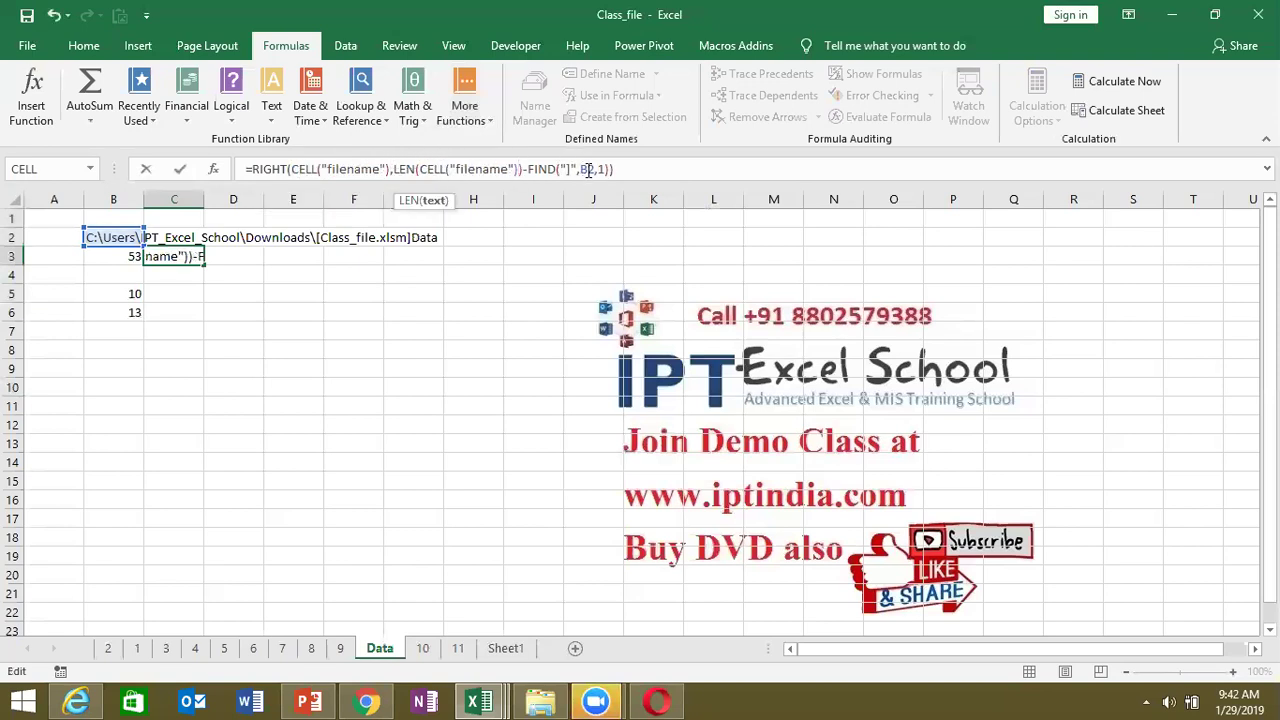
{"action": "double_click", "coordinate": [589, 169]}
{"action": "type", "text": "CELL(\"filename\")"}
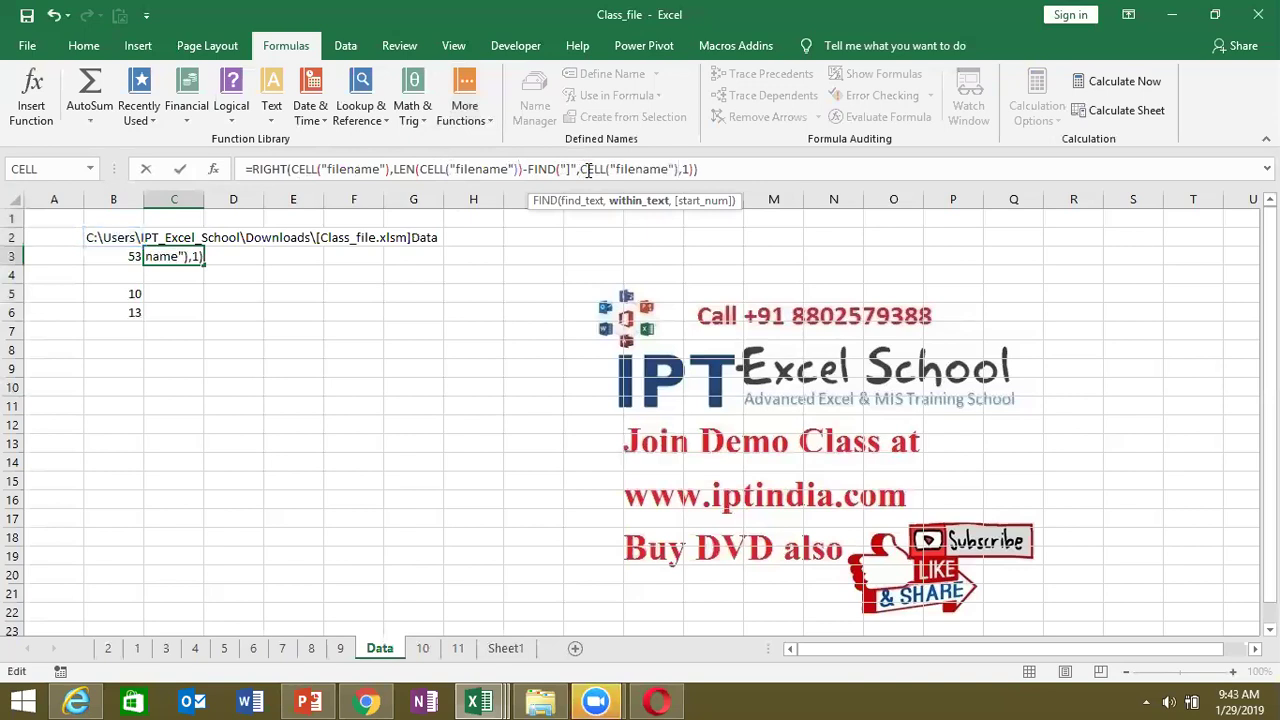
{"action": "key", "text": "Return"}
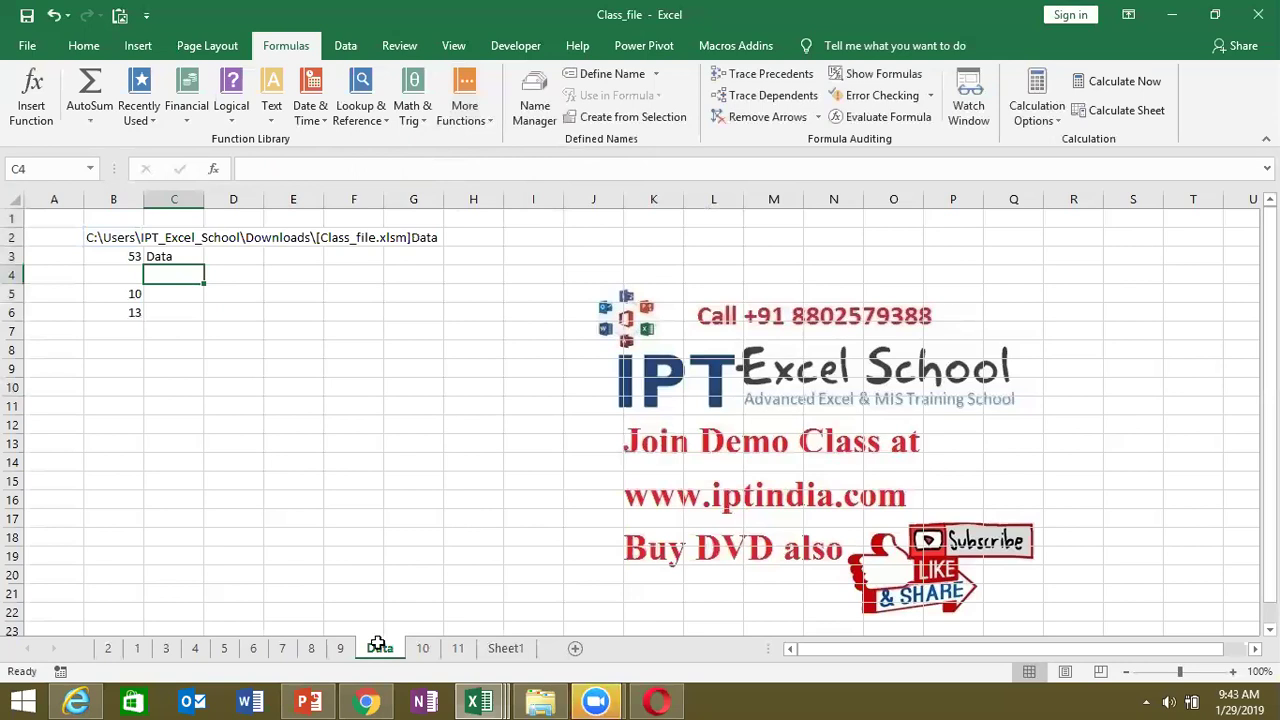
- Rename the Data sheet to Reports with the Alt+H, O, R shortcut
{"action": "left_click", "coordinate": [349, 551]}
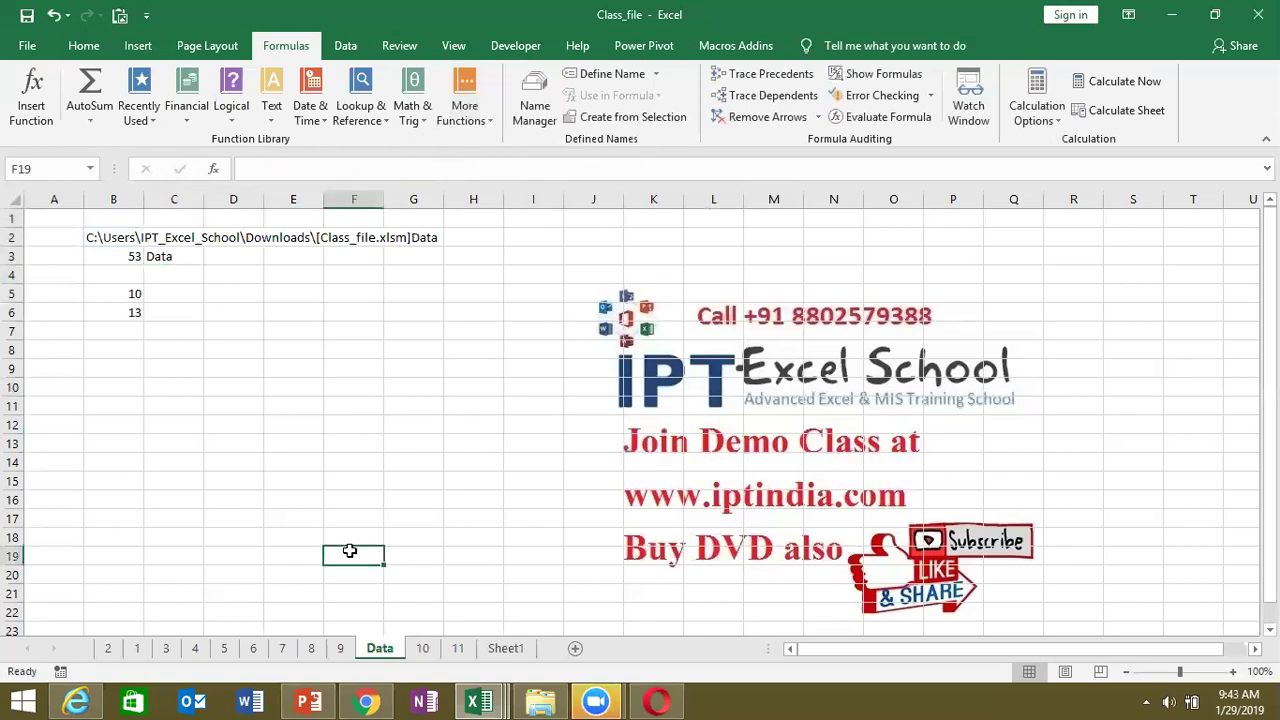
{"action": "key", "text": "alt+h"}
{"action": "key", "text": "o"}
{"action": "key", "text": "r"}
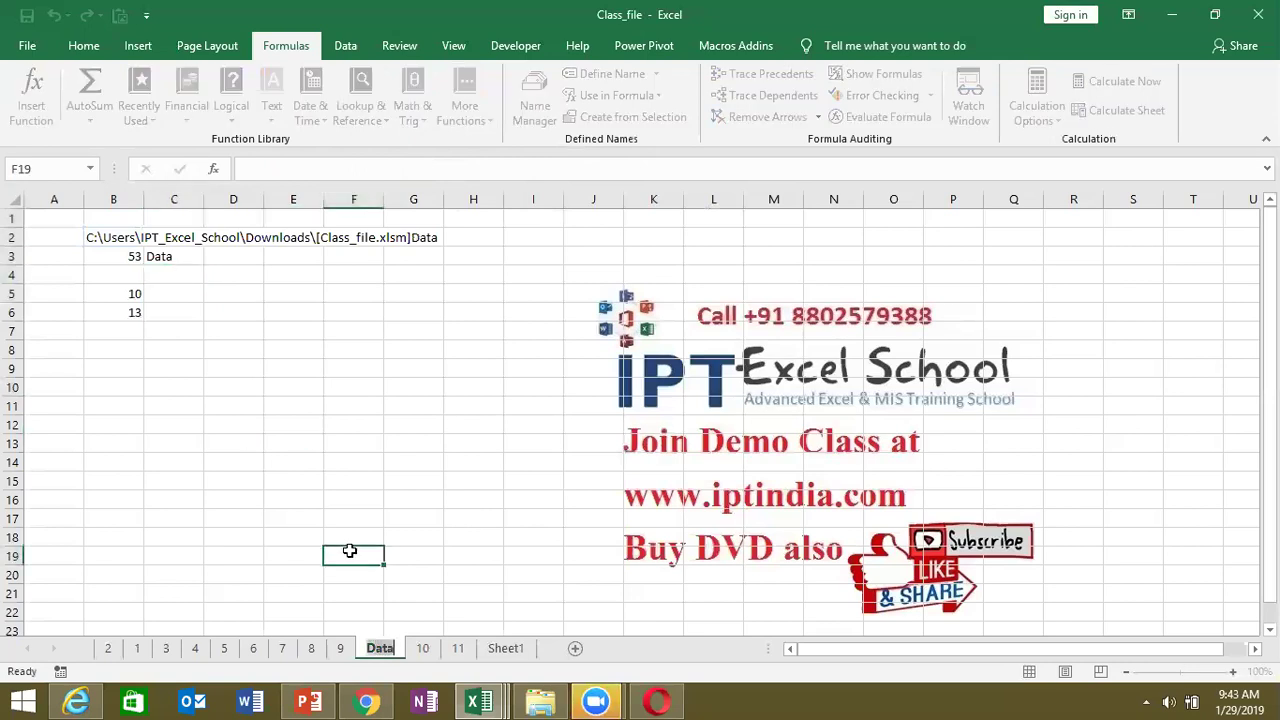
{"action": "type", "text": "Reports"}
{"action": "key", "text": "Return"}
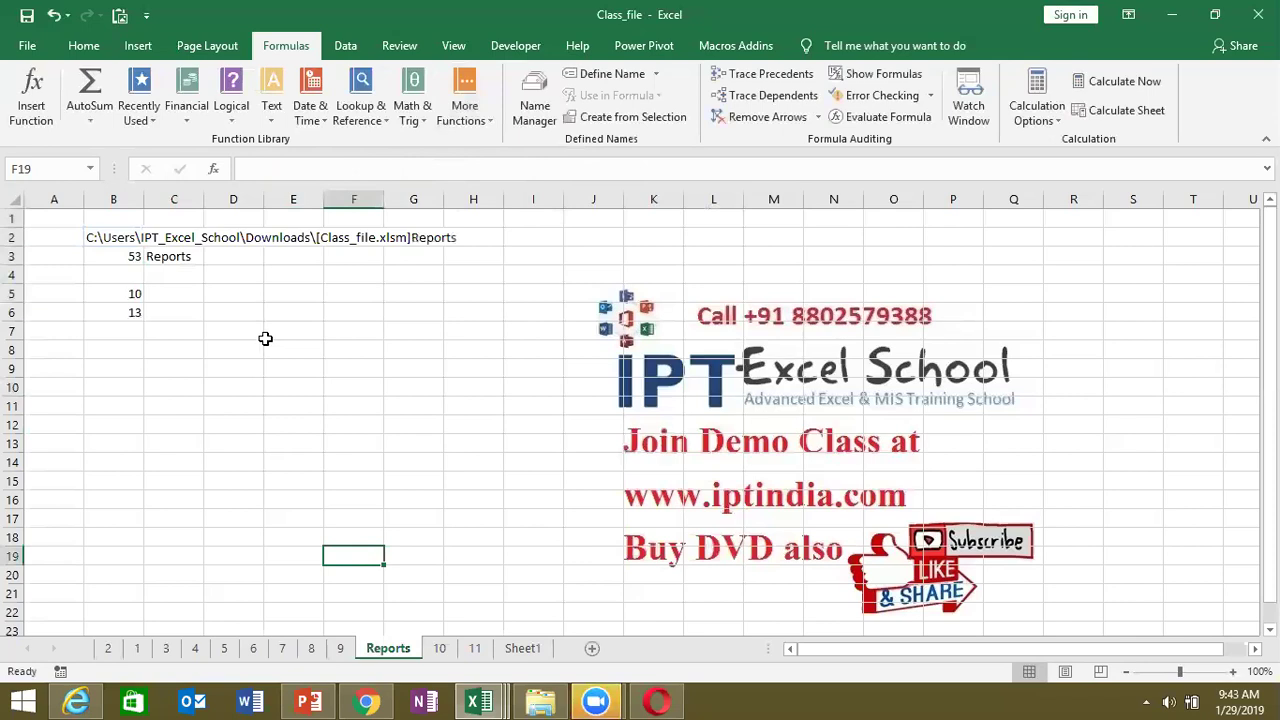
- Begin an =ERROR.TYPE( formula in cell D5 of the Reports sheet
{"action": "left_click", "coordinate": [248, 300]}
{"action": "type", "text": "="}
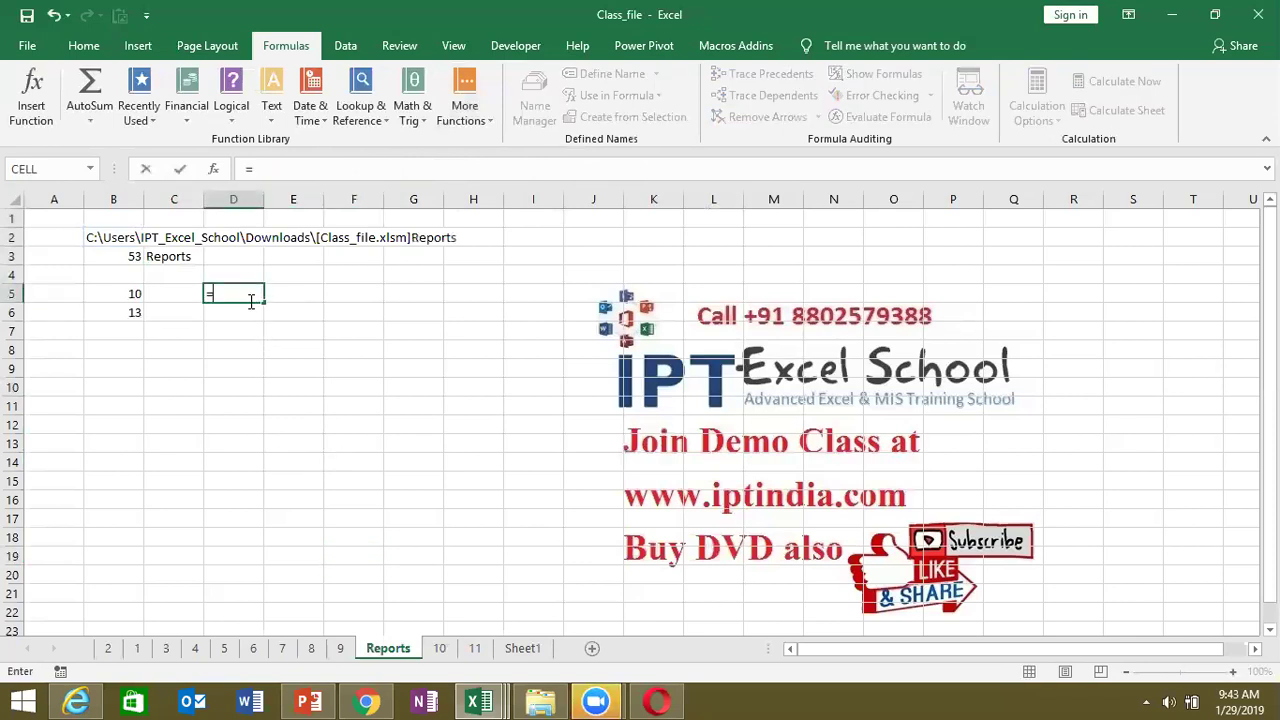
{"action": "type", "text": "e"}
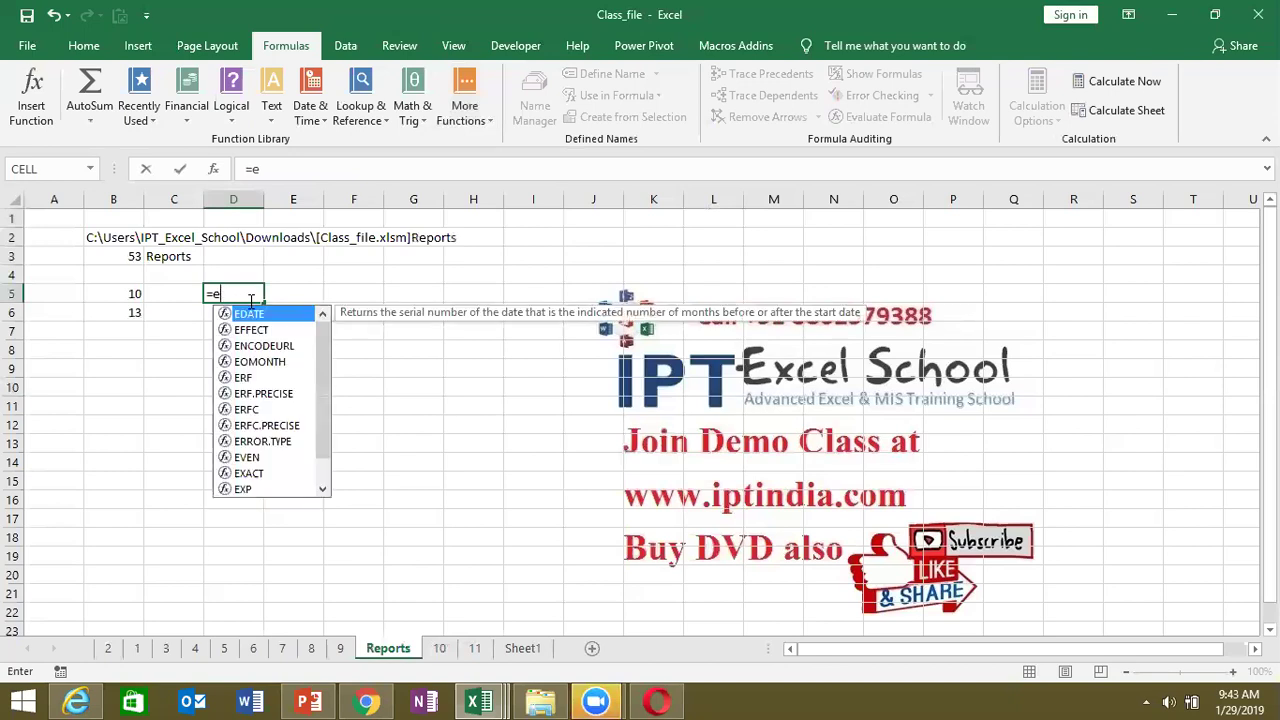
{"action": "type", "text": "rr"}
{"action": "key", "text": "Tab"}
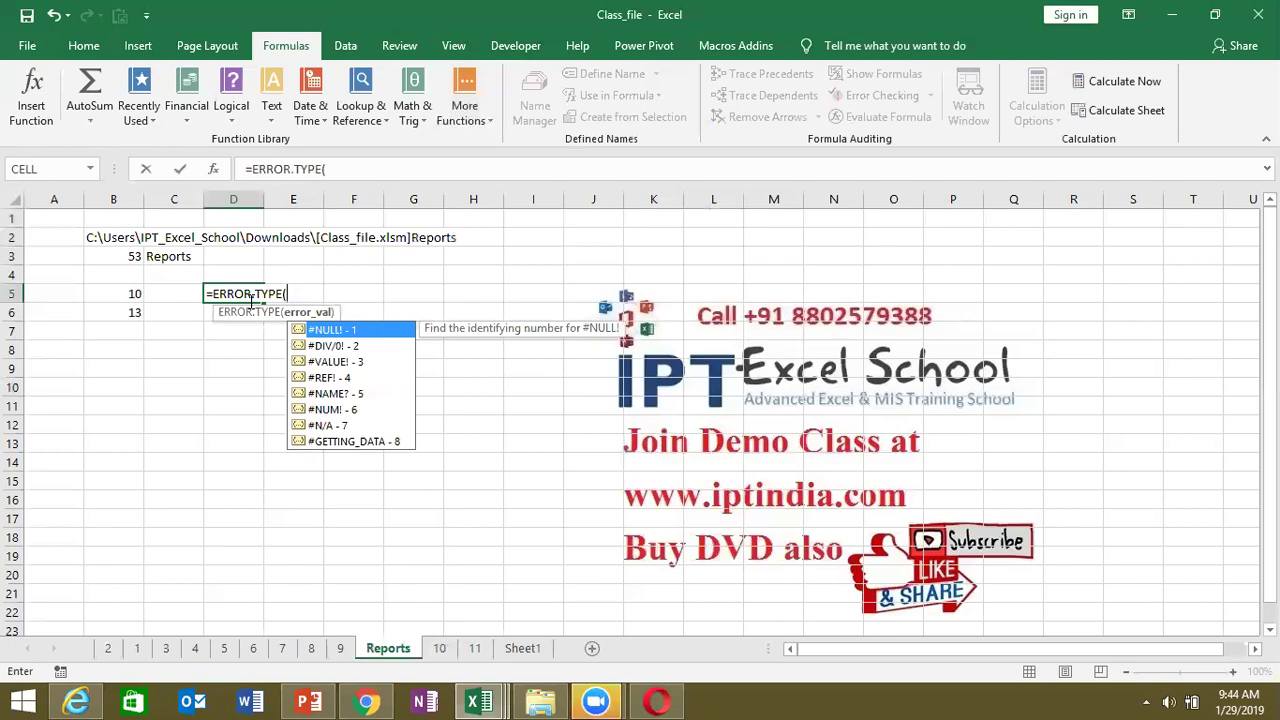
{"action": "key", "text": "Down"}
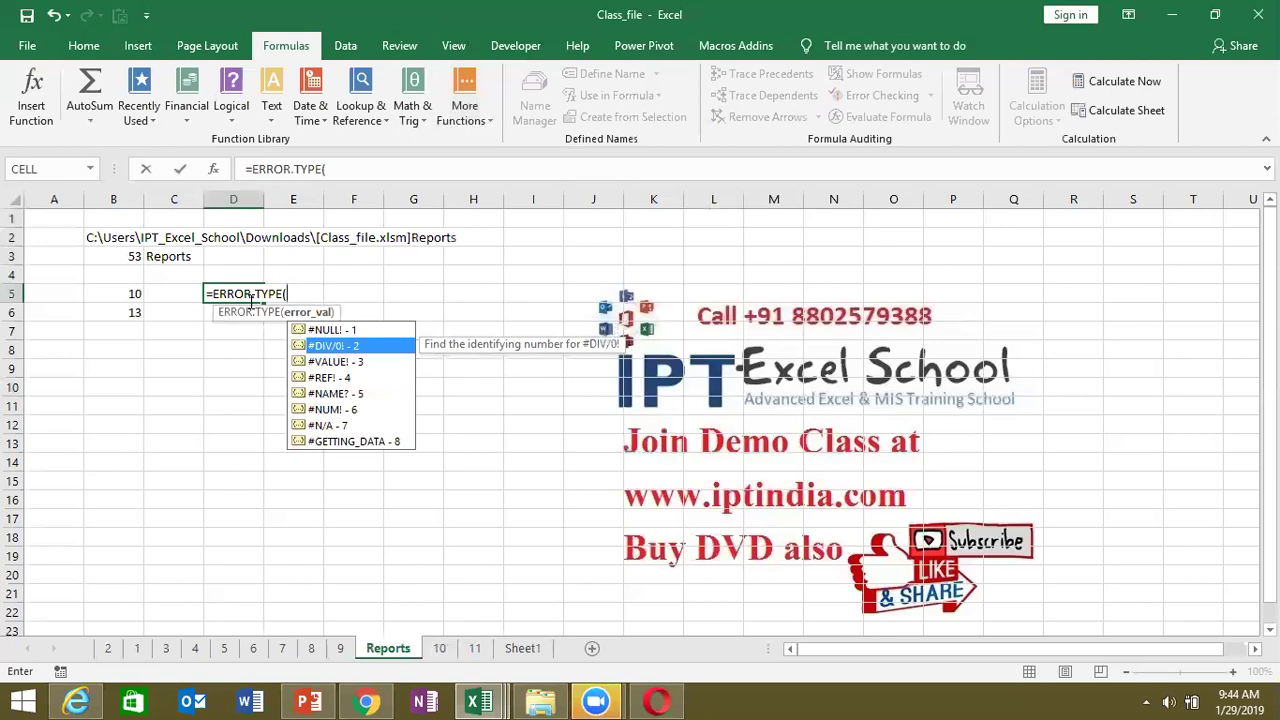
{"action": "key", "text": "Down"}
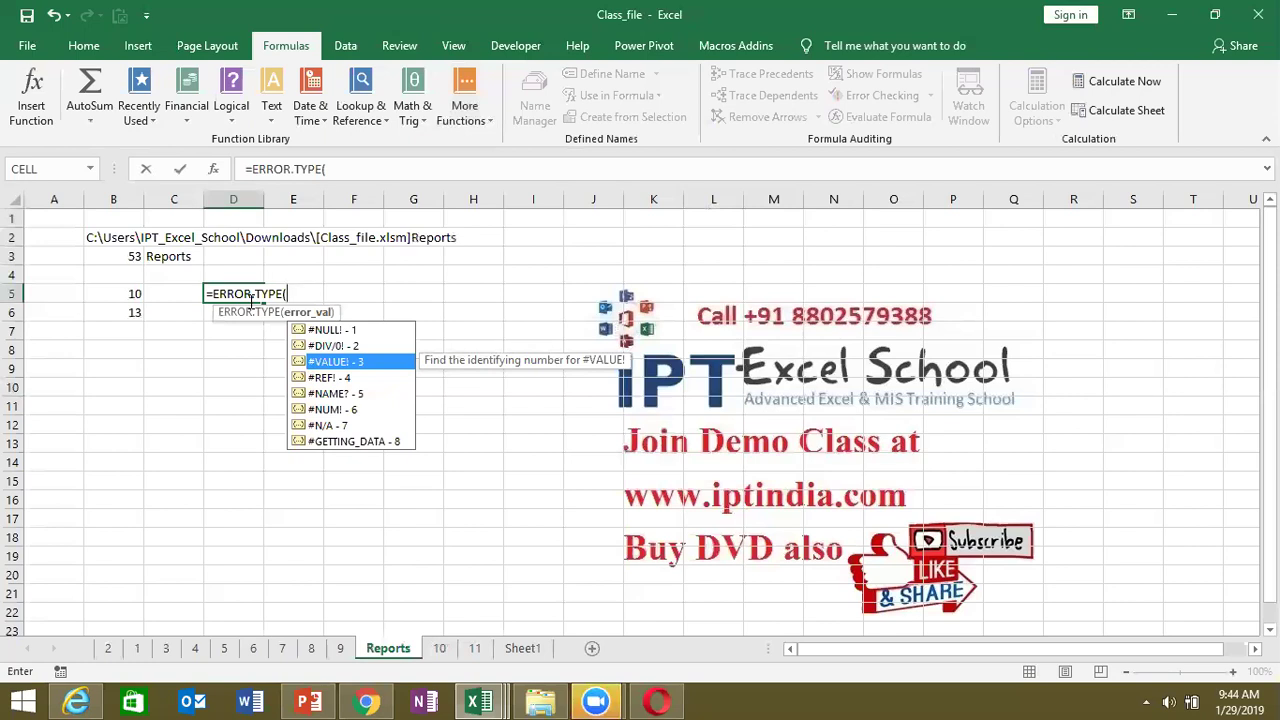
{"action": "left_click", "coordinate": [318, 380]}
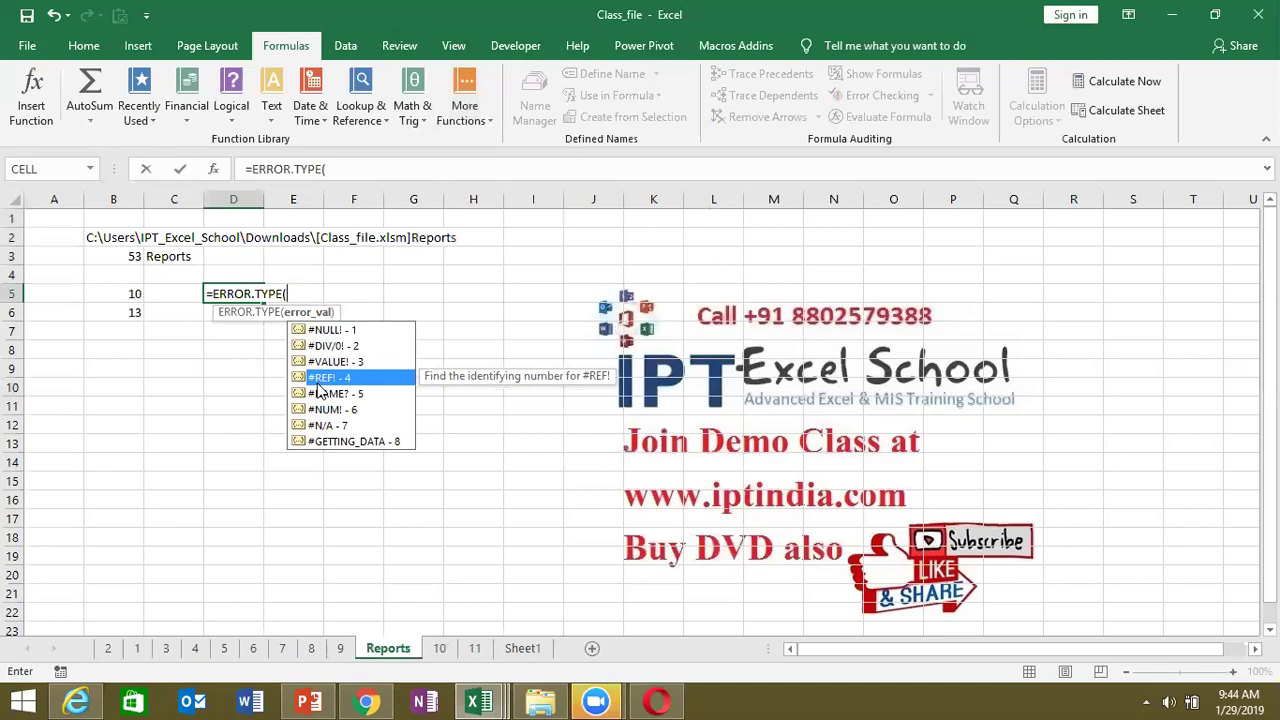
- Step through ERROR.TYPE's error codes from #NAME? to #GETTING_DATA, then back to #NULL!
{"action": "left_click", "coordinate": [318, 392]}
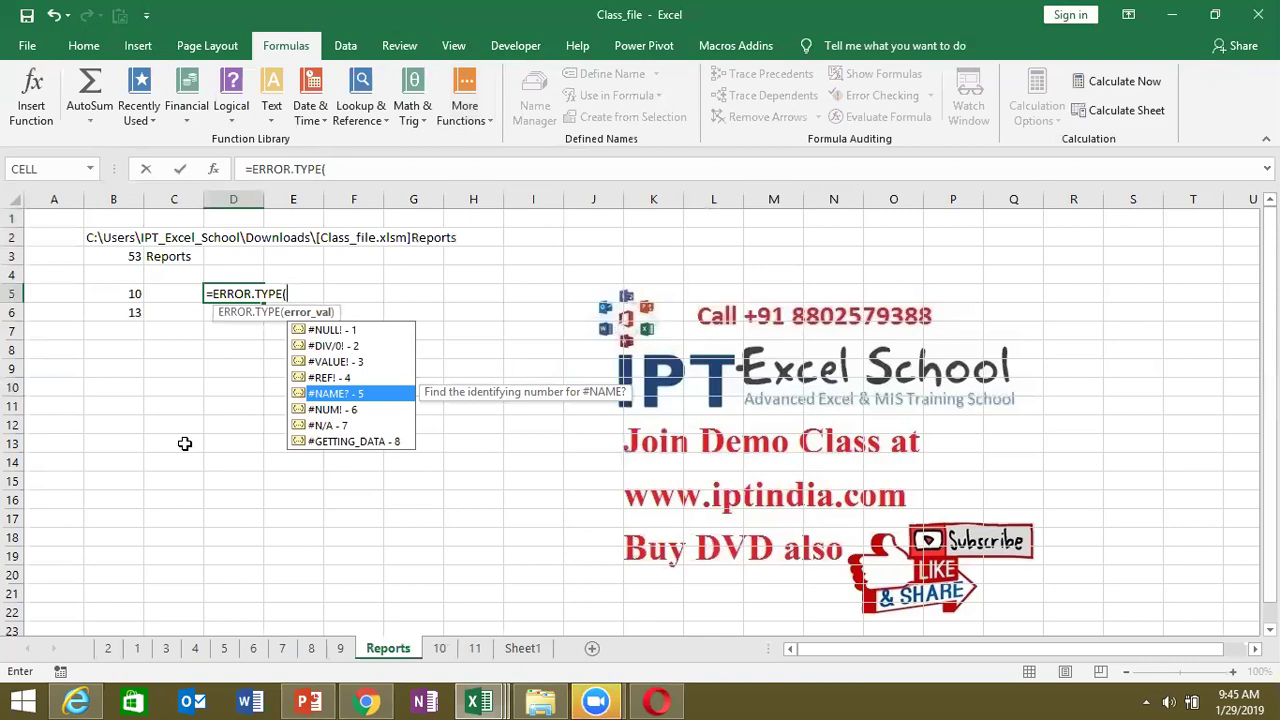
{"action": "key", "text": "Down"}
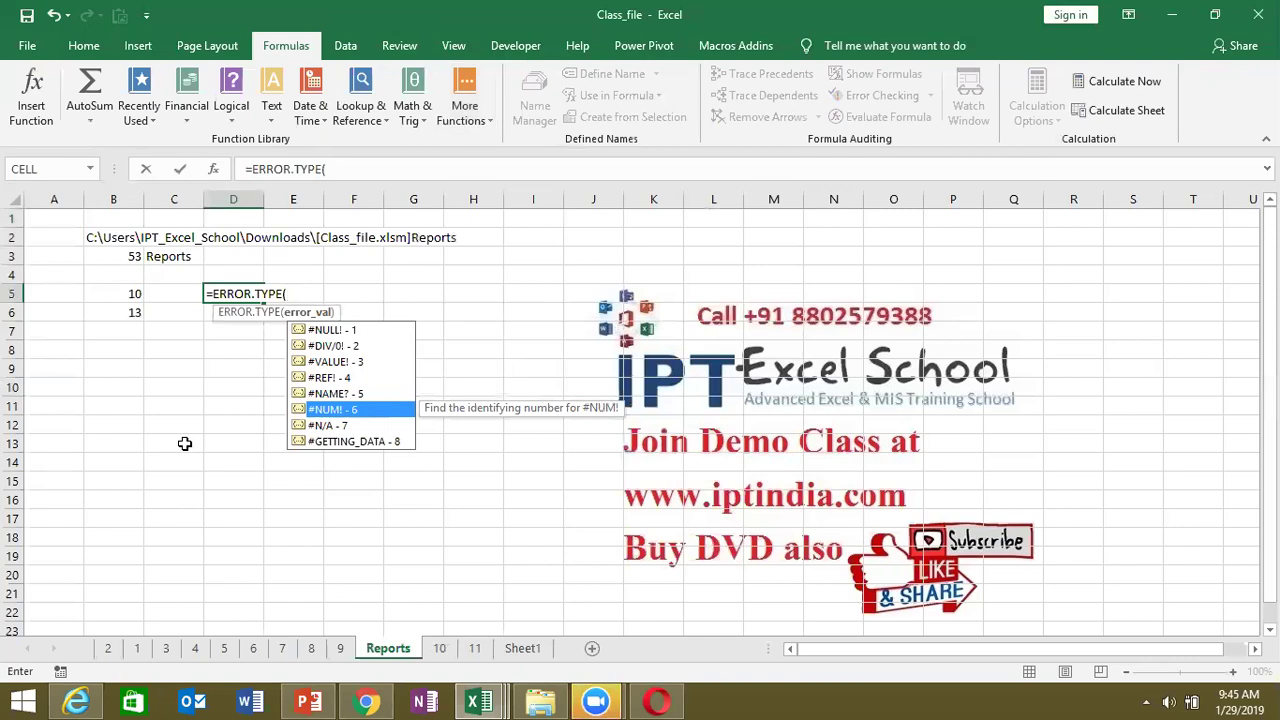
{"action": "key", "text": "Down"}
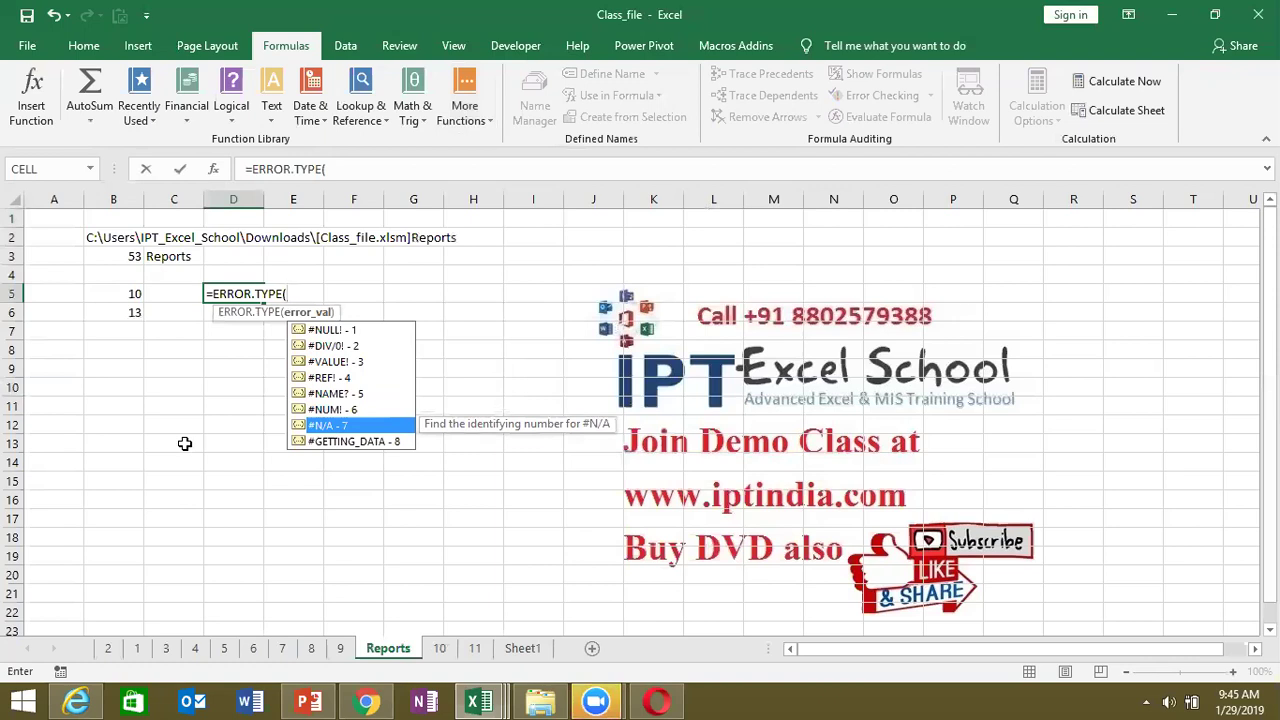
{"action": "key", "text": "Down"}
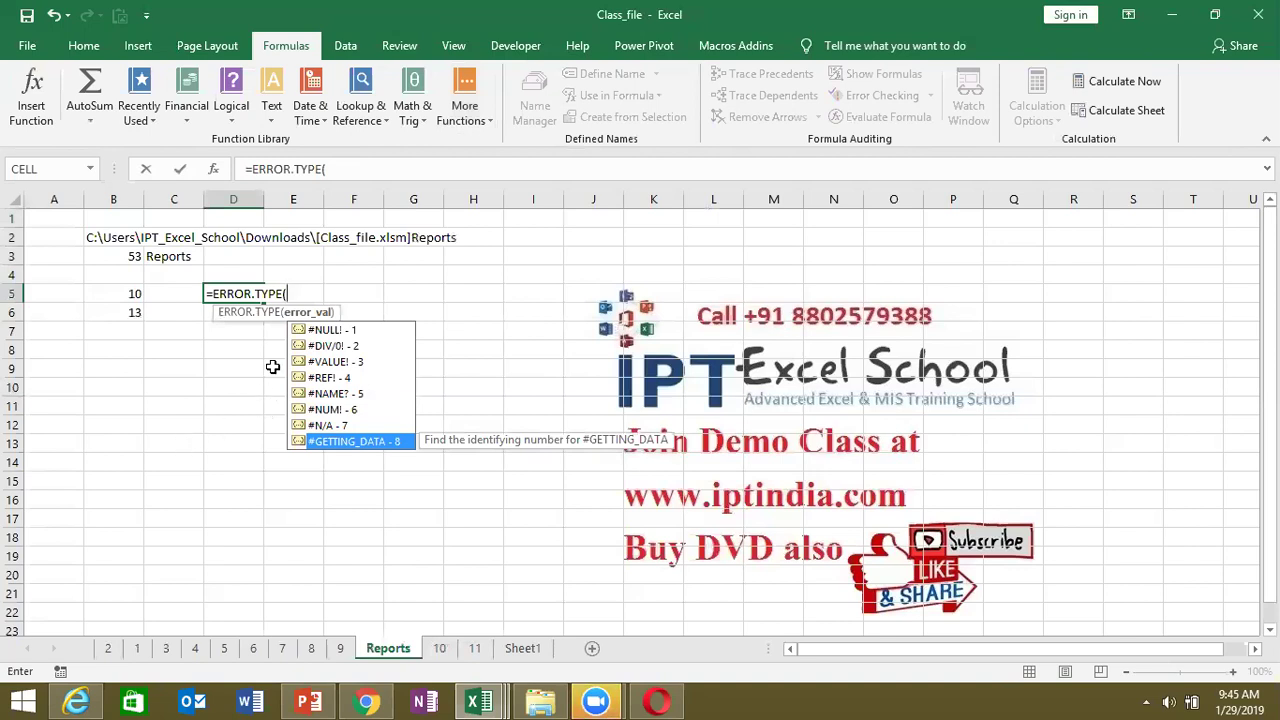
{"action": "key", "text": "Up"}
{"action": "key", "text": "Up"}
{"action": "key", "text": "Up"}
{"action": "key", "text": "Up"}
{"action": "key", "text": "Up"}
{"action": "key", "text": "Up"}
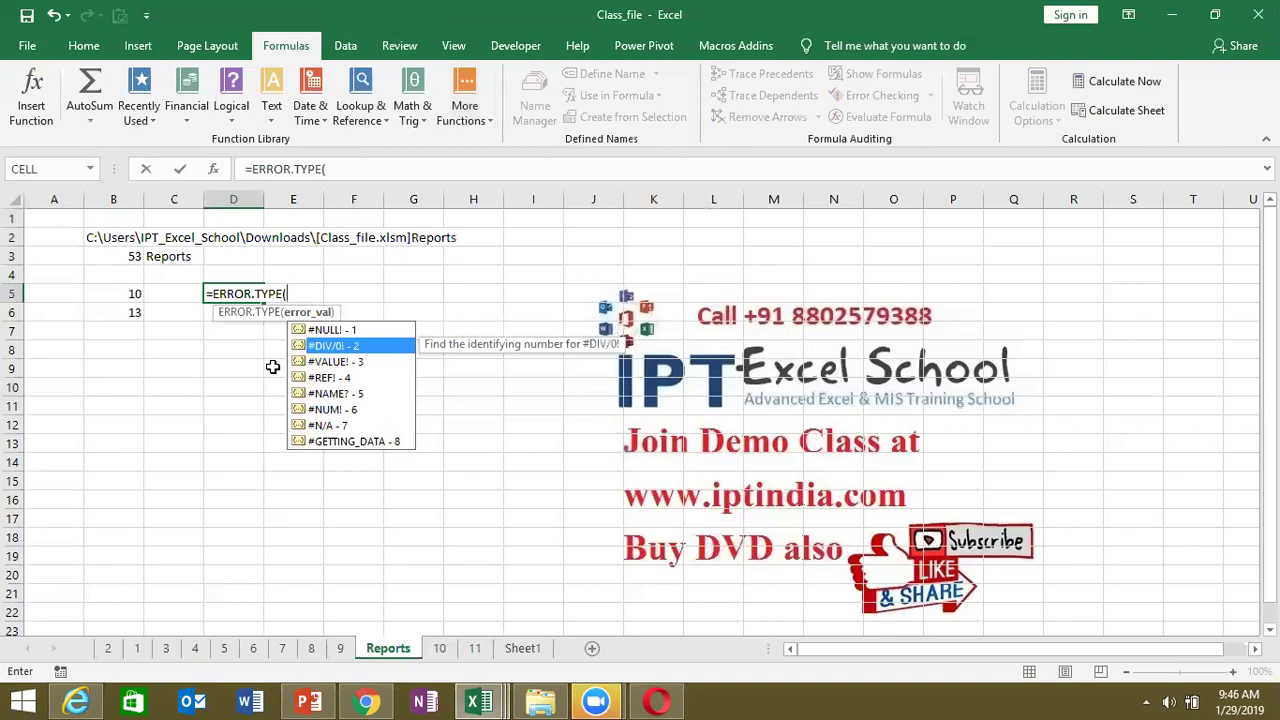
{"action": "key", "text": "Up"}
- Complete the ERROR.TYPE formula in D5 so it references C8
{"action": "left_click", "coordinate": [140, 292]}
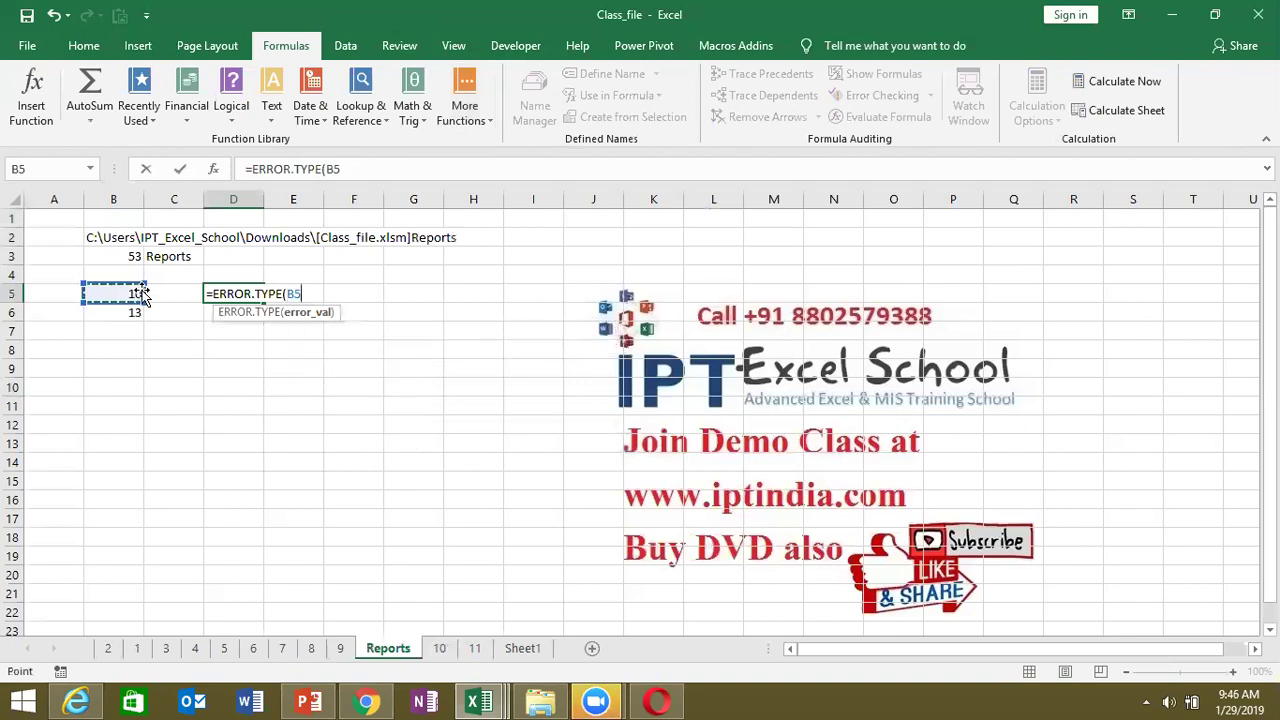
{"action": "left_click", "coordinate": [148, 346]}
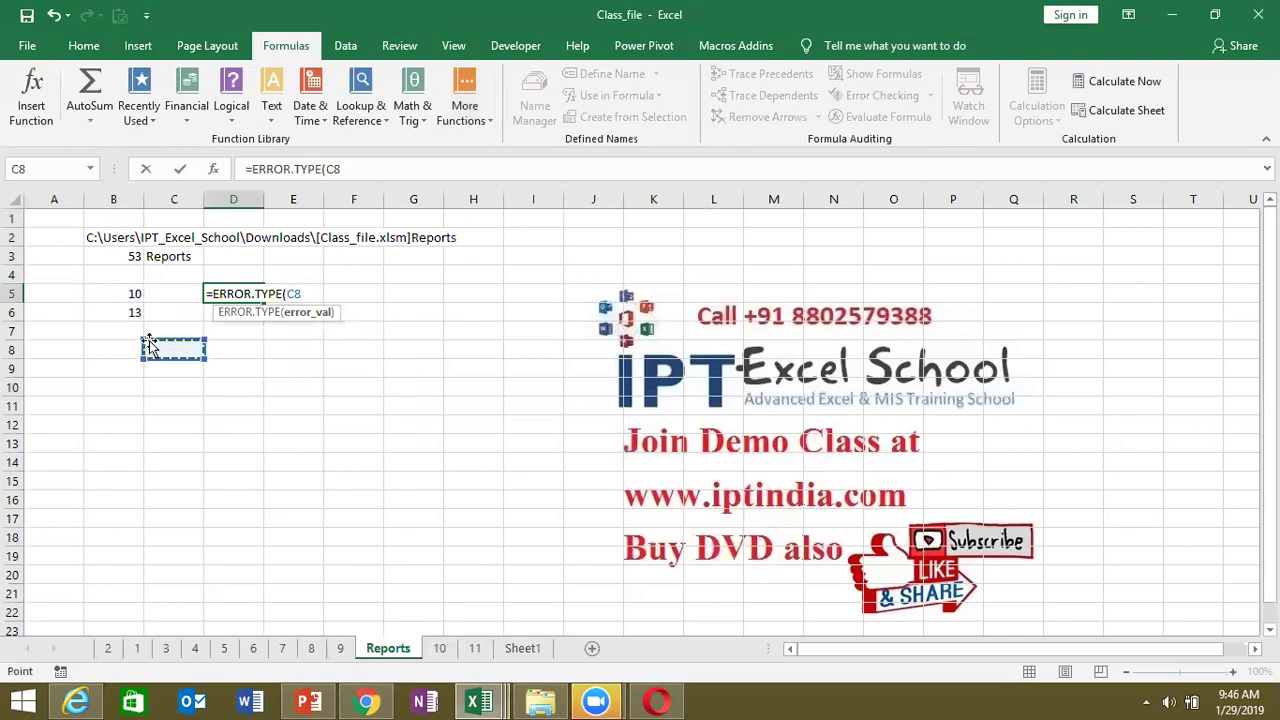
{"action": "key", "text": "Return"}
- Enter =C7/0 in C8 to produce a #DIV/0! error
{"action": "left_click", "coordinate": [155, 347]}
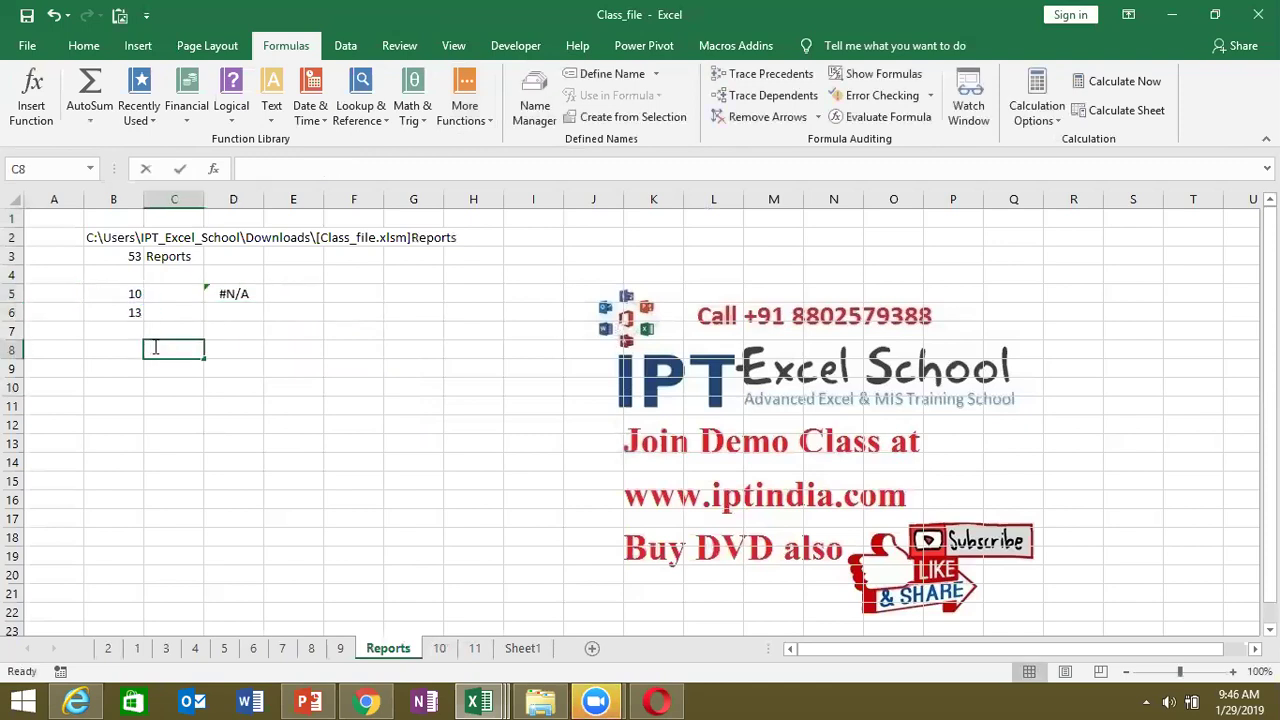
{"action": "type", "text": "="}
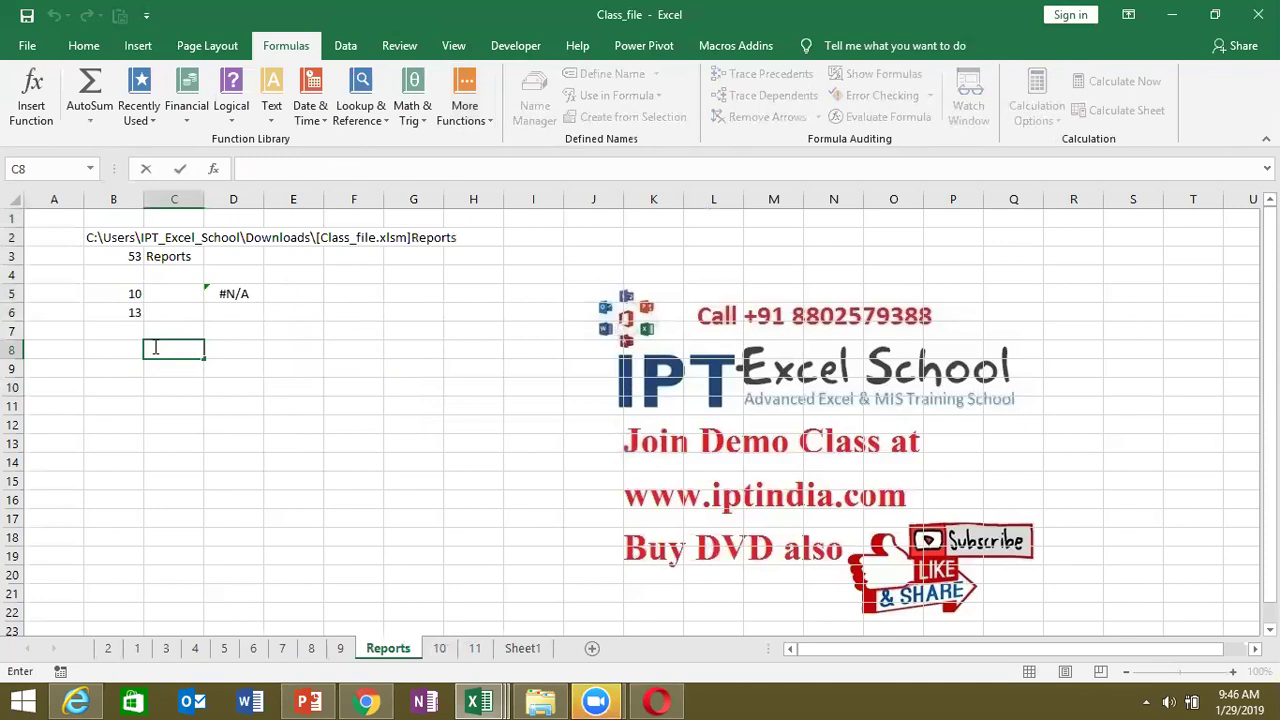
{"action": "key", "text": "Up"}
{"action": "type", "text": "/0"}
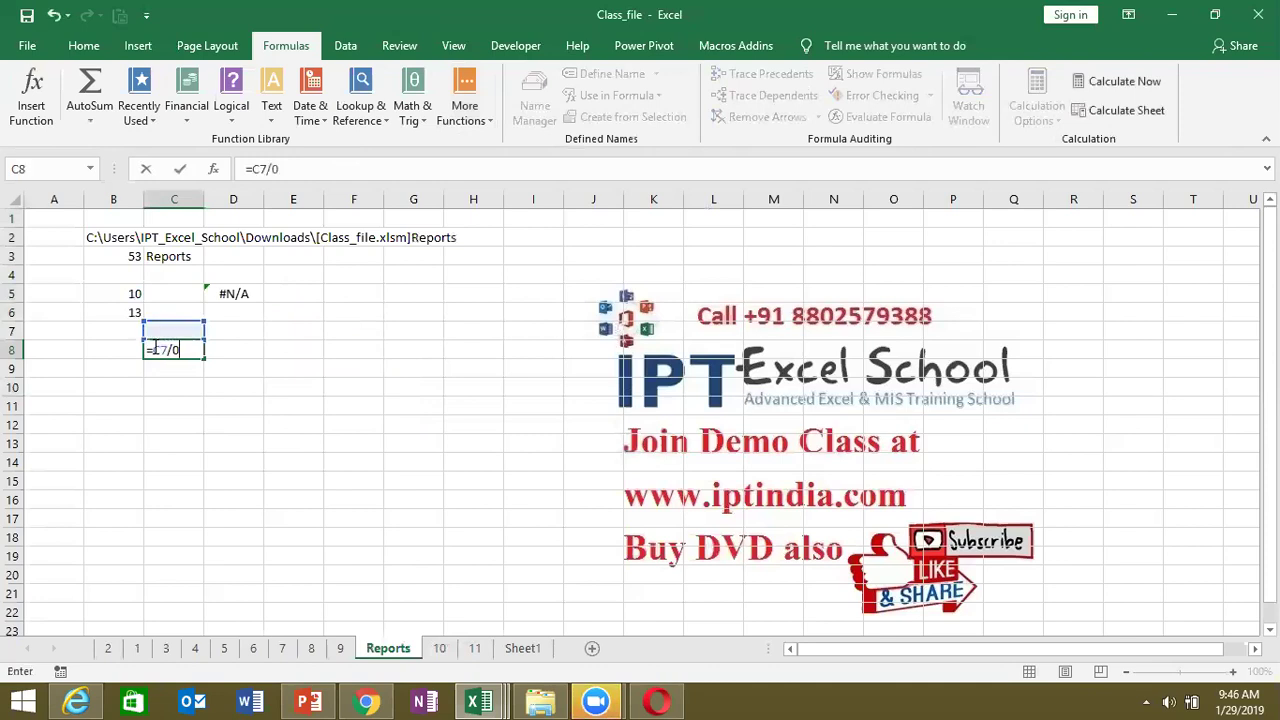
{"action": "key", "text": "Return"}
- Confirm D5's ERROR.TYPE formula returns 2, then start an =is formula in F7
{"action": "left_click", "coordinate": [155, 347]}
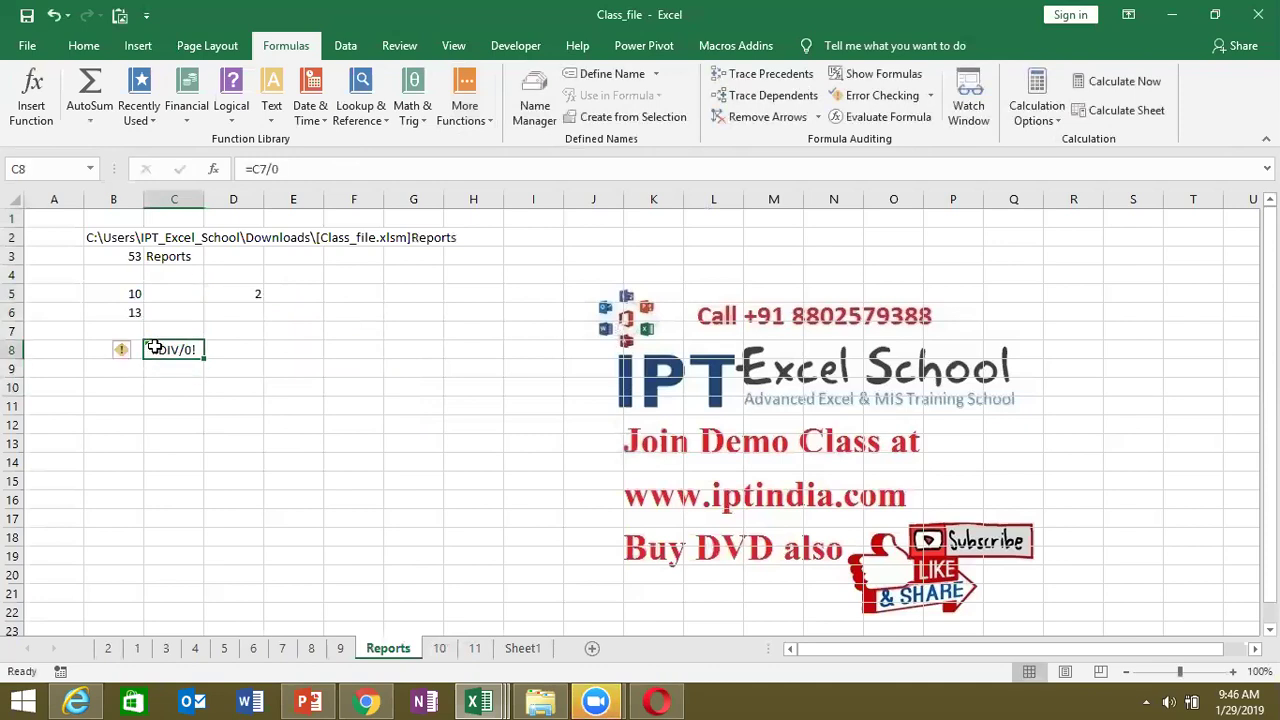
{"action": "double_click", "coordinate": [232, 295]}
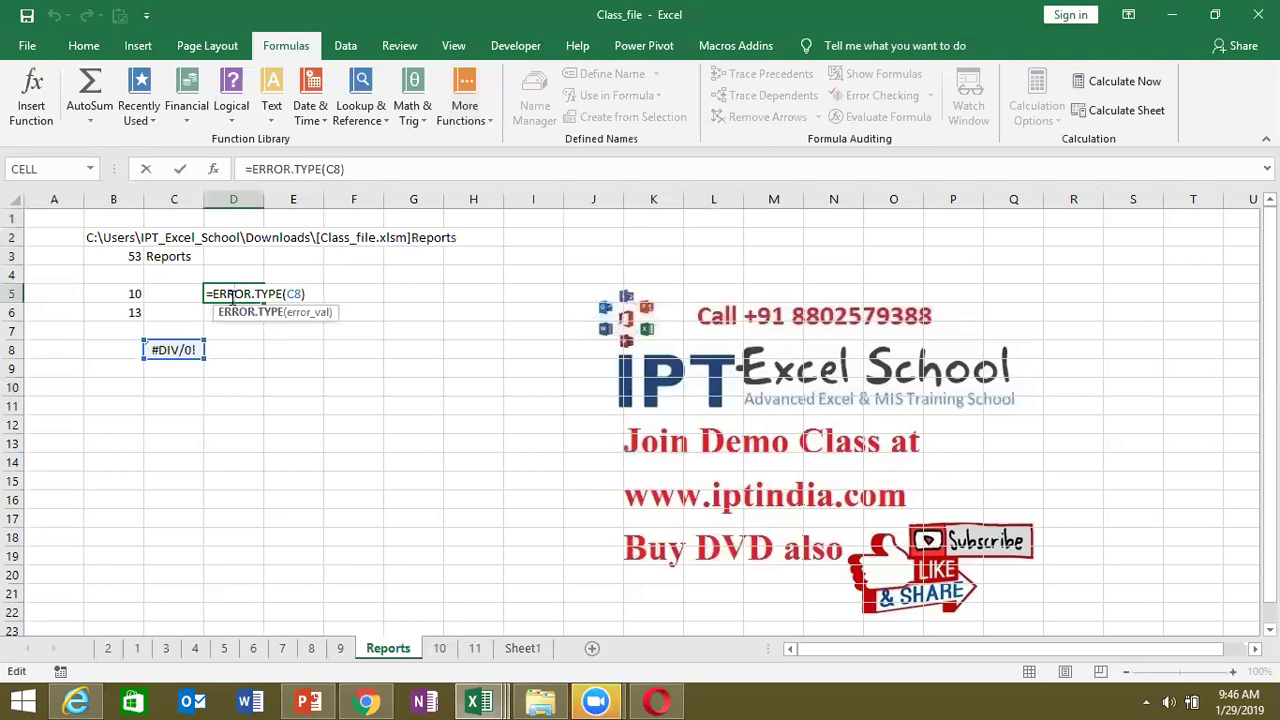
{"action": "key", "text": "Return"}
{"action": "left_click", "coordinate": [229, 291]}
{"action": "key", "text": "Return"}
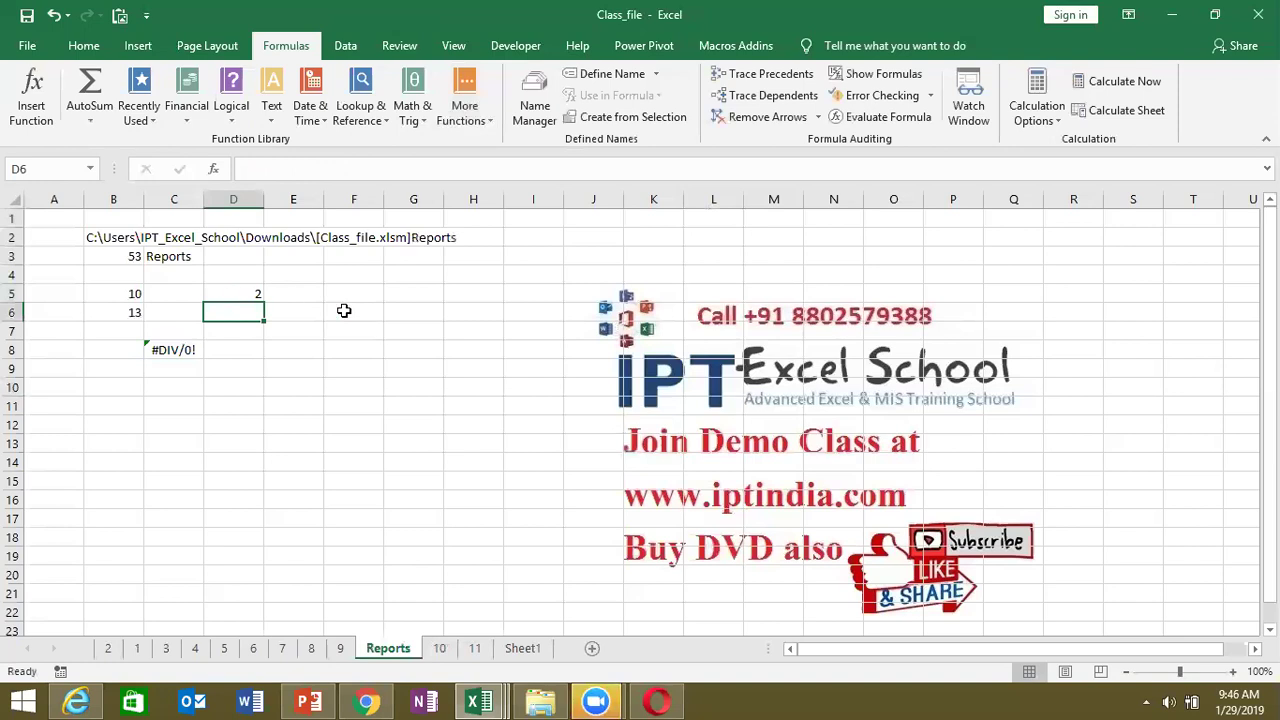
{"action": "left_click", "coordinate": [338, 335]}
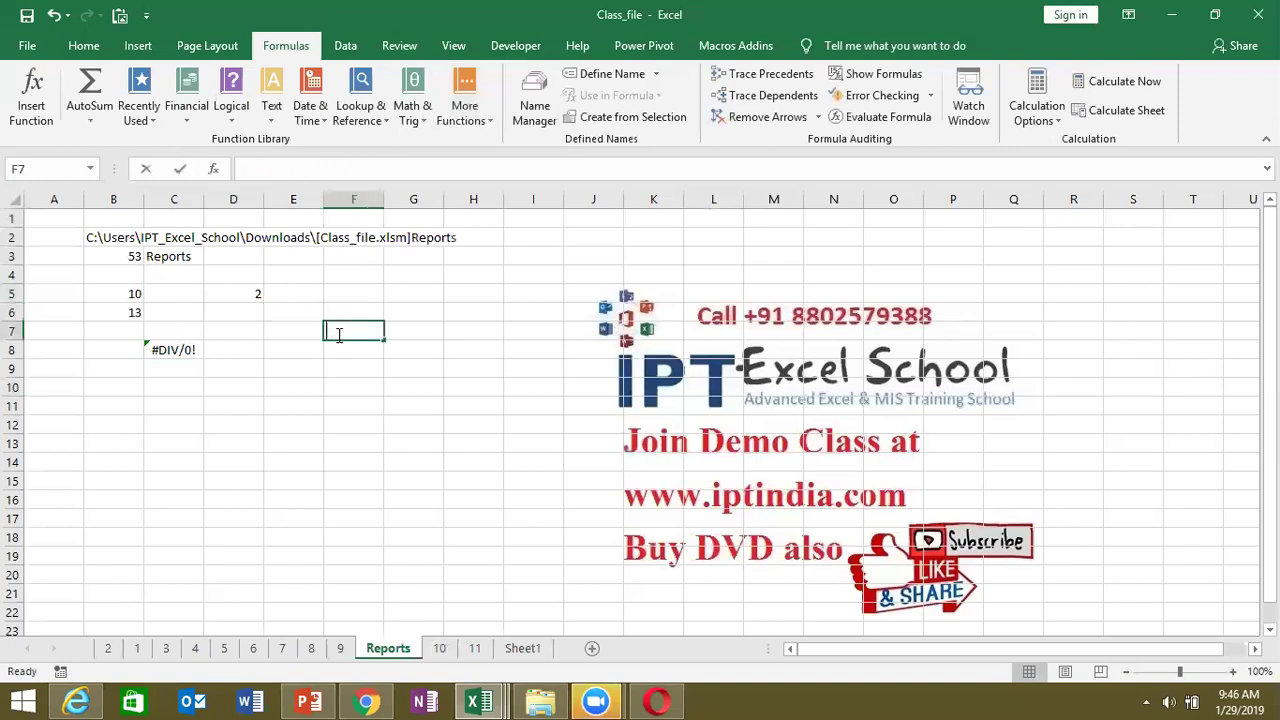
{"action": "type", "text": "=is"}
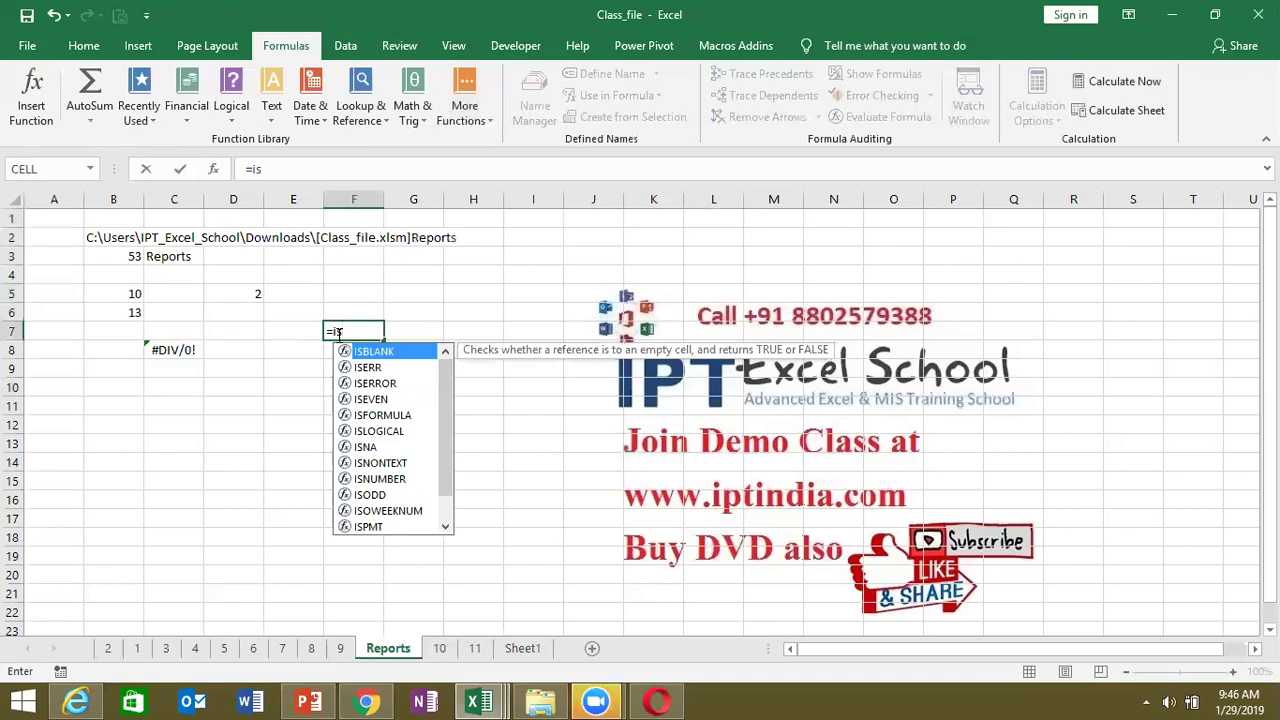
- Review the ISERR and ISERROR descriptions, then cancel the unfinished F7 entry
{"action": "key", "text": "Down"}
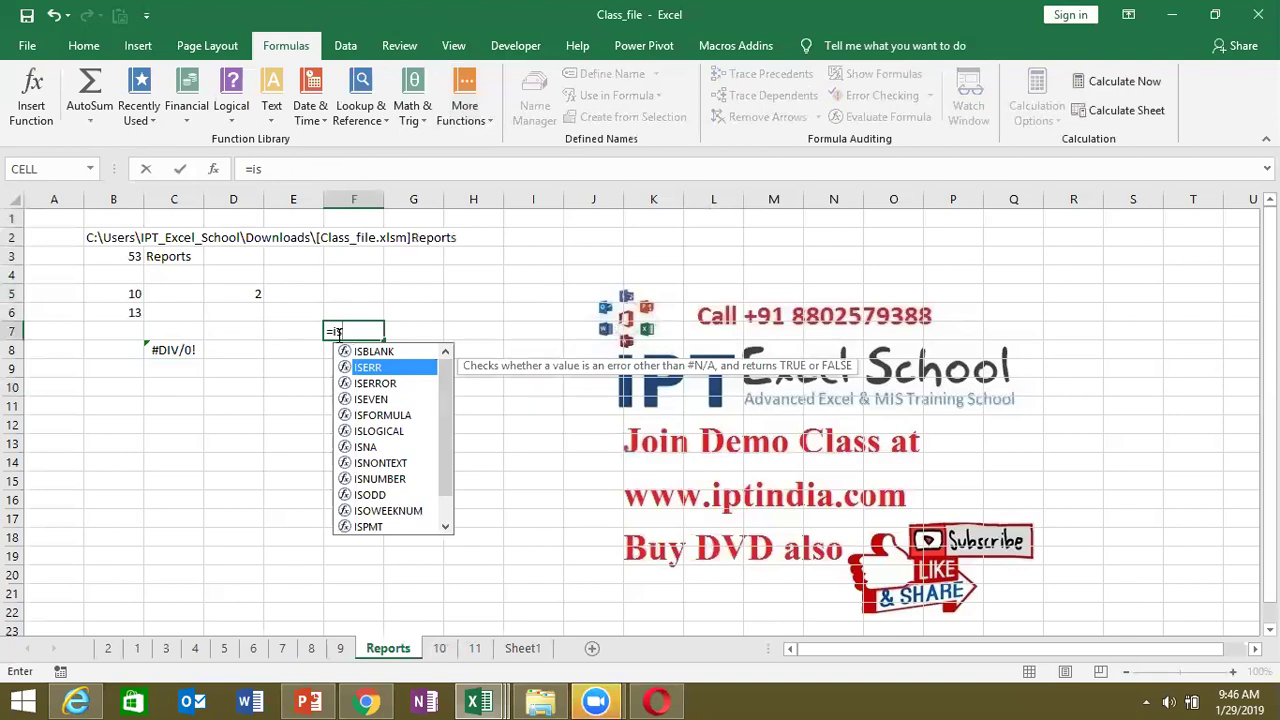
{"action": "key", "text": "Down"}
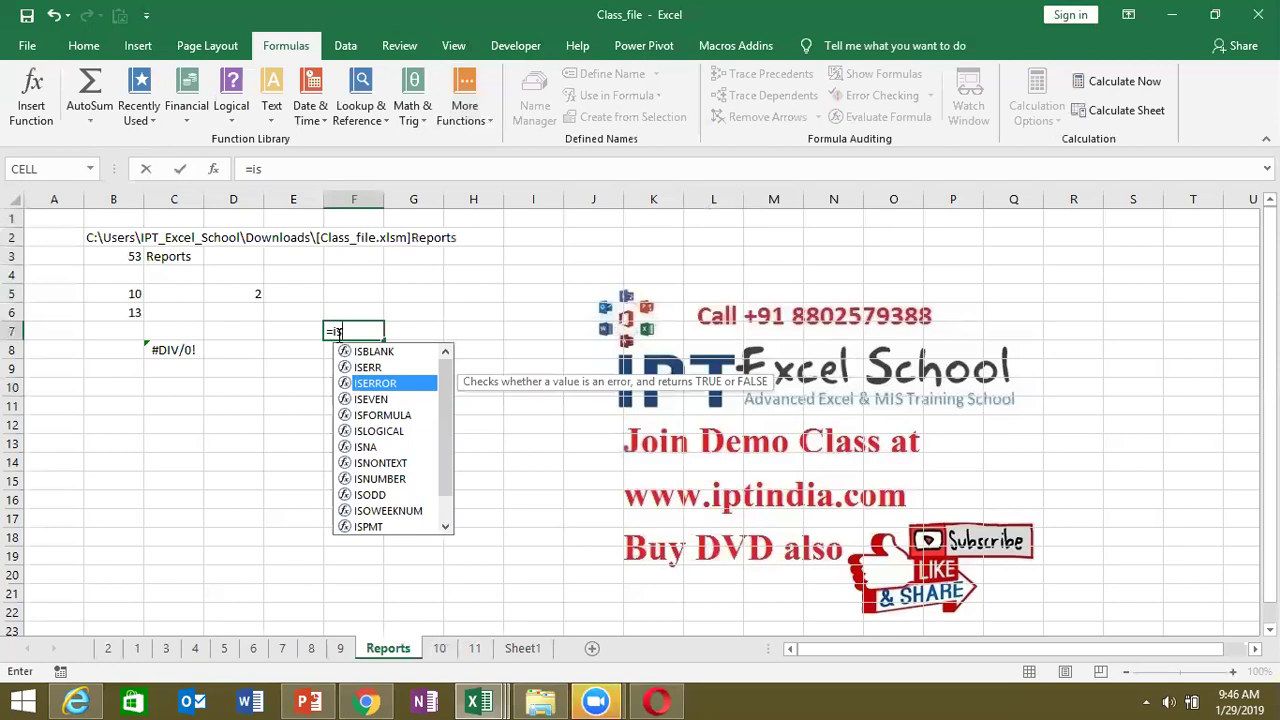
{"action": "key", "text": "Escape"}
{"action": "key", "text": "Escape"}
{"action": "key", "text": "Down"}
- Enter =IFERROR(C8,"") in D8 so it shows a blank
{"action": "key", "text": "Left"}
{"action": "key", "text": "Left"}
{"action": "type", "text": "="}
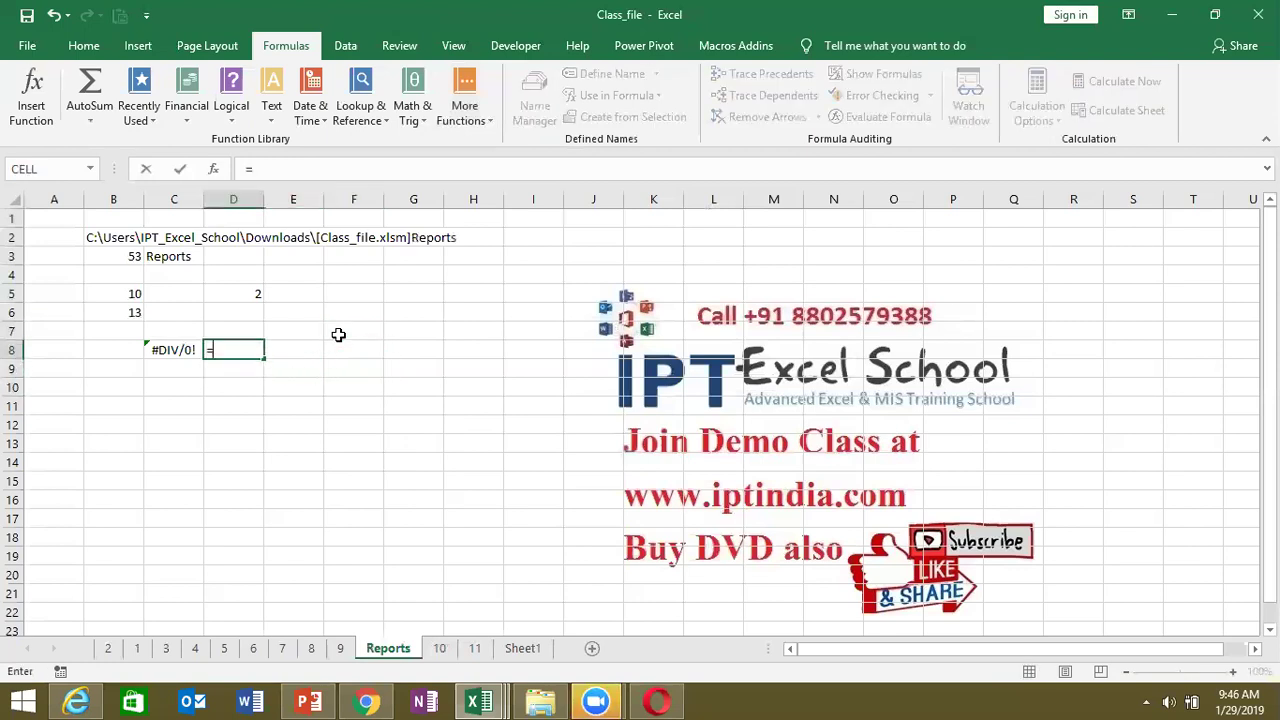
{"action": "type", "text": "if"}
{"action": "key", "text": "Down"}
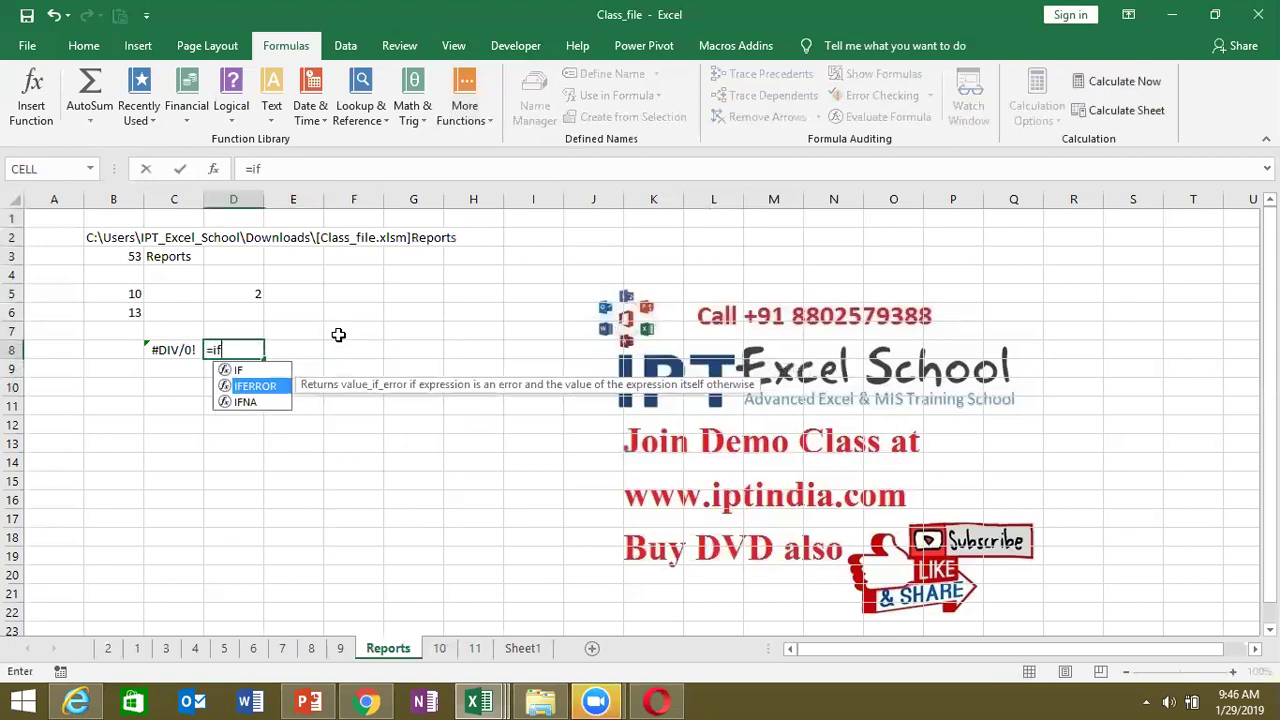
{"action": "key", "text": "Tab"}
{"action": "key", "text": "Left"}
{"action": "type", "text": ",\""}
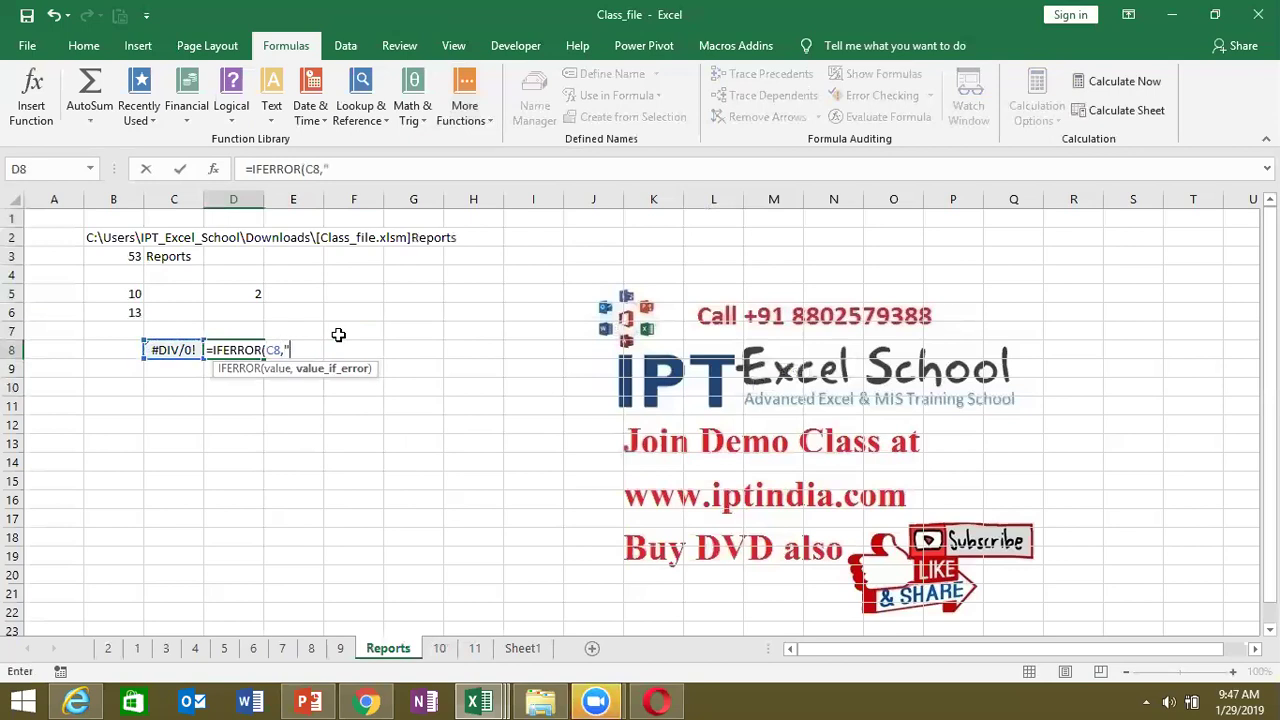
{"action": "type", "text": "\")"}
{"action": "key", "text": "Return"}
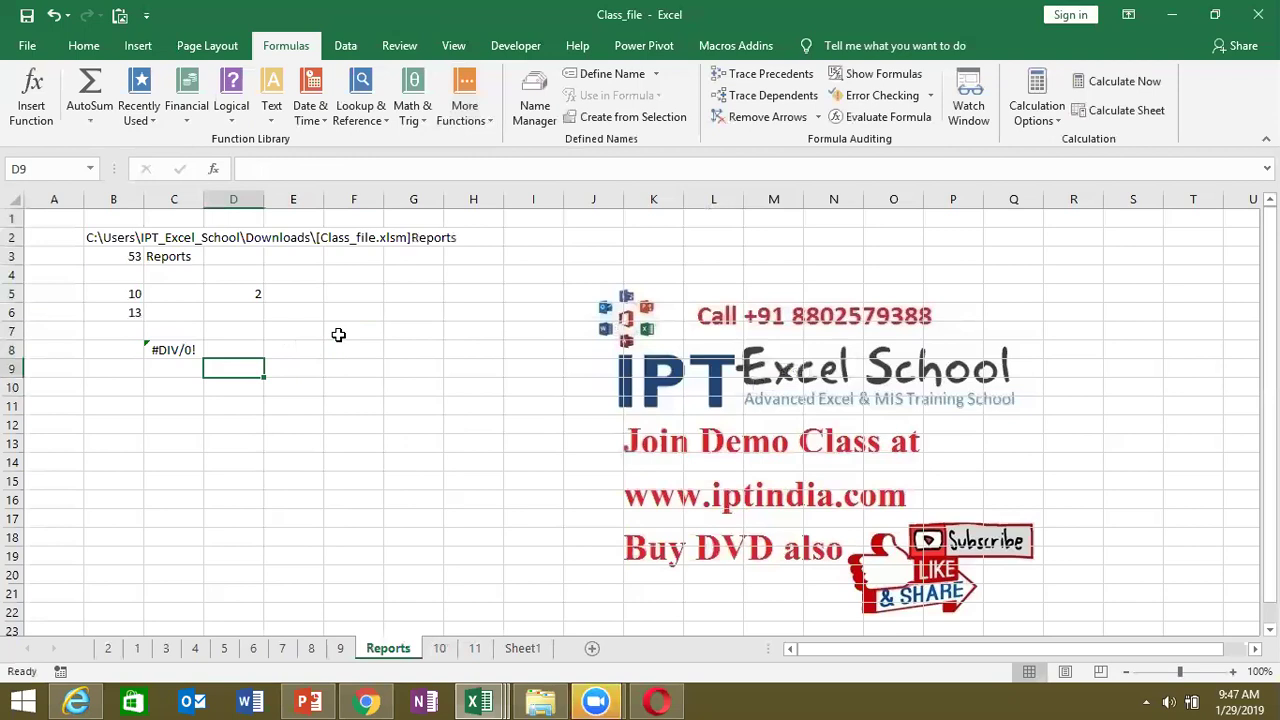
- Start D9's formula as =IF(ISERROR(, correcting the mistyped function name
{"action": "type", "text": "="}
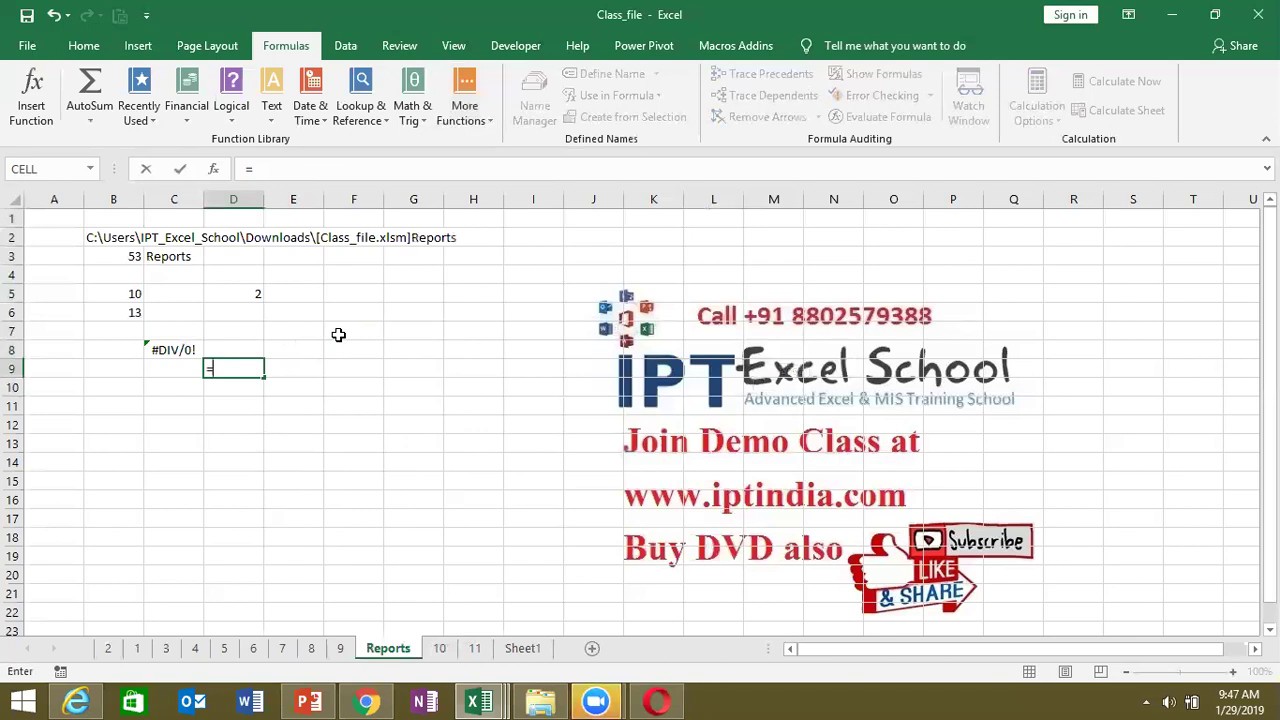
{"action": "type", "text": "if"}
{"action": "key", "text": "Tab"}
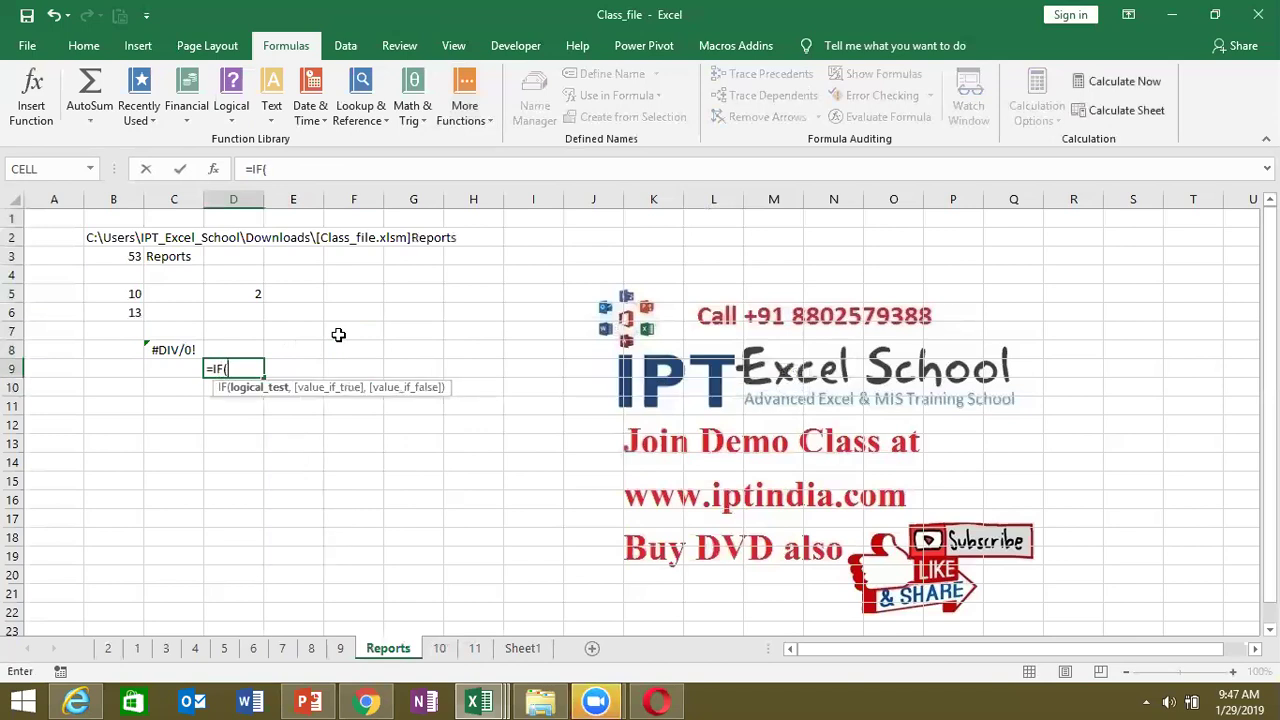
{"action": "type", "text": "iss"}
{"action": "key", "text": "BackSpace"}
{"action": "type", "text": "r"}
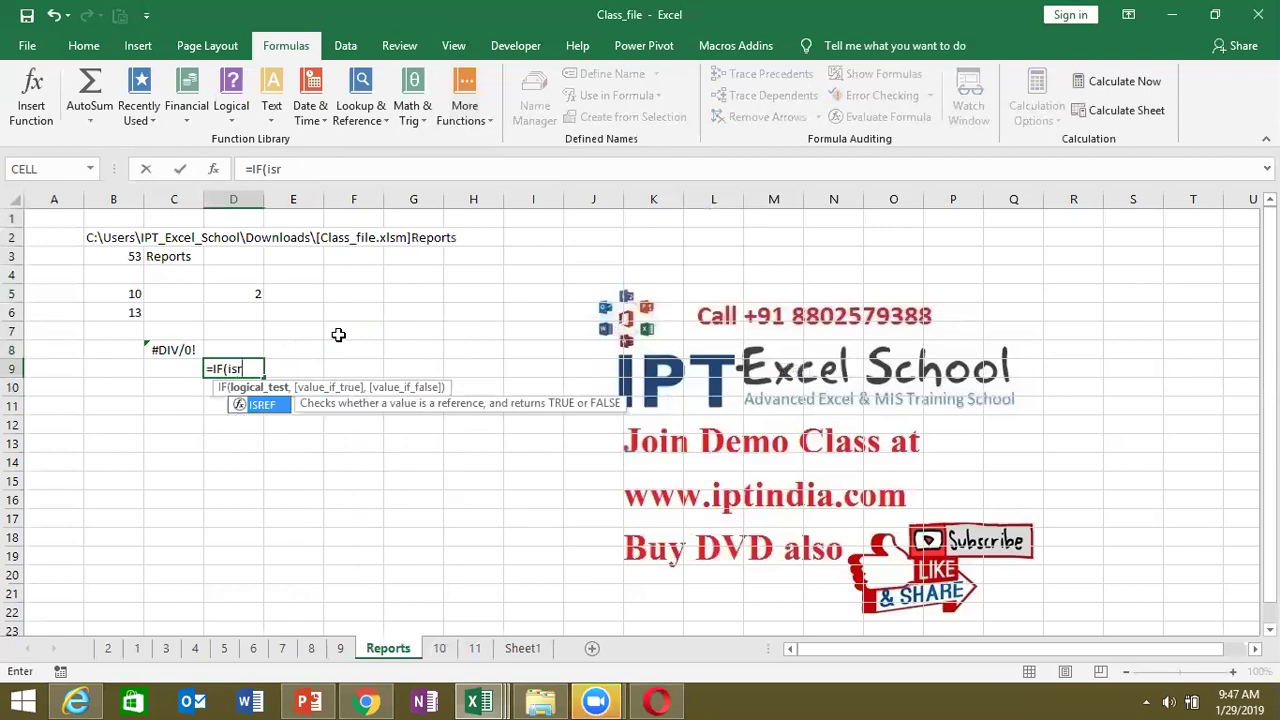
{"action": "type", "text": "="}
{"action": "key", "text": "BackSpace"}
{"action": "key", "text": "BackSpace"}
{"action": "type", "text": "e"}
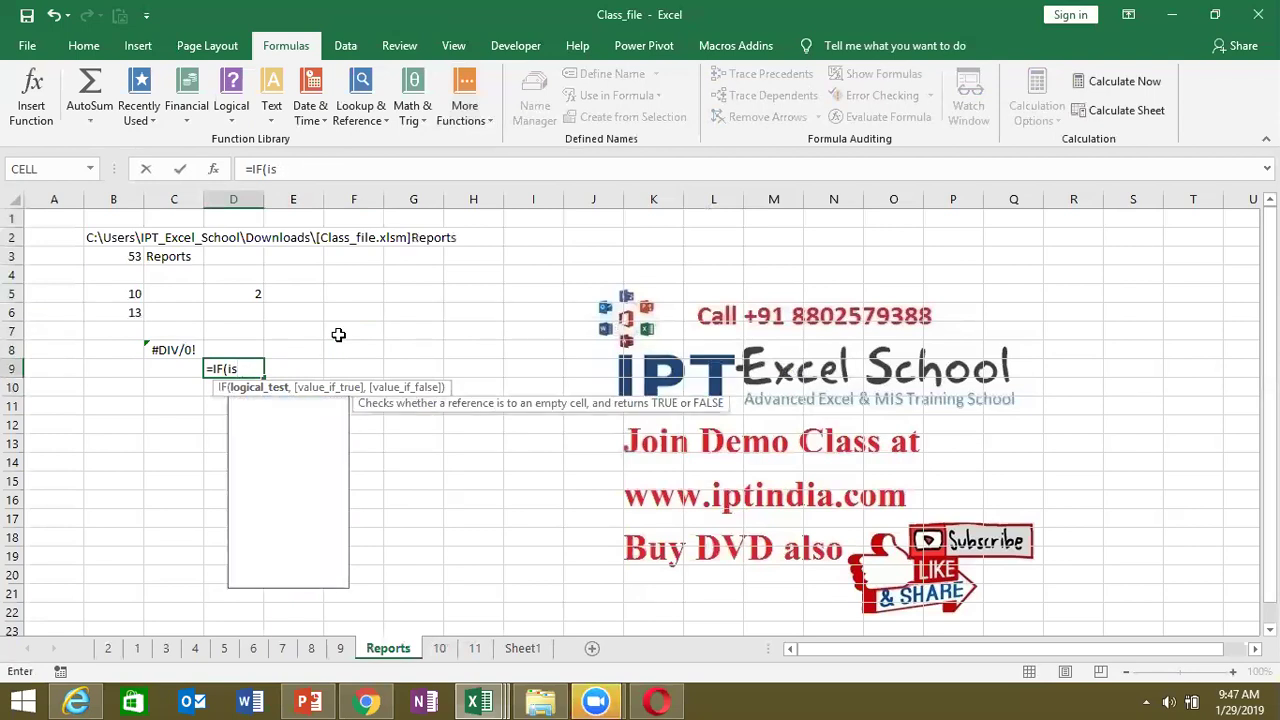
{"action": "key", "text": "Down"}
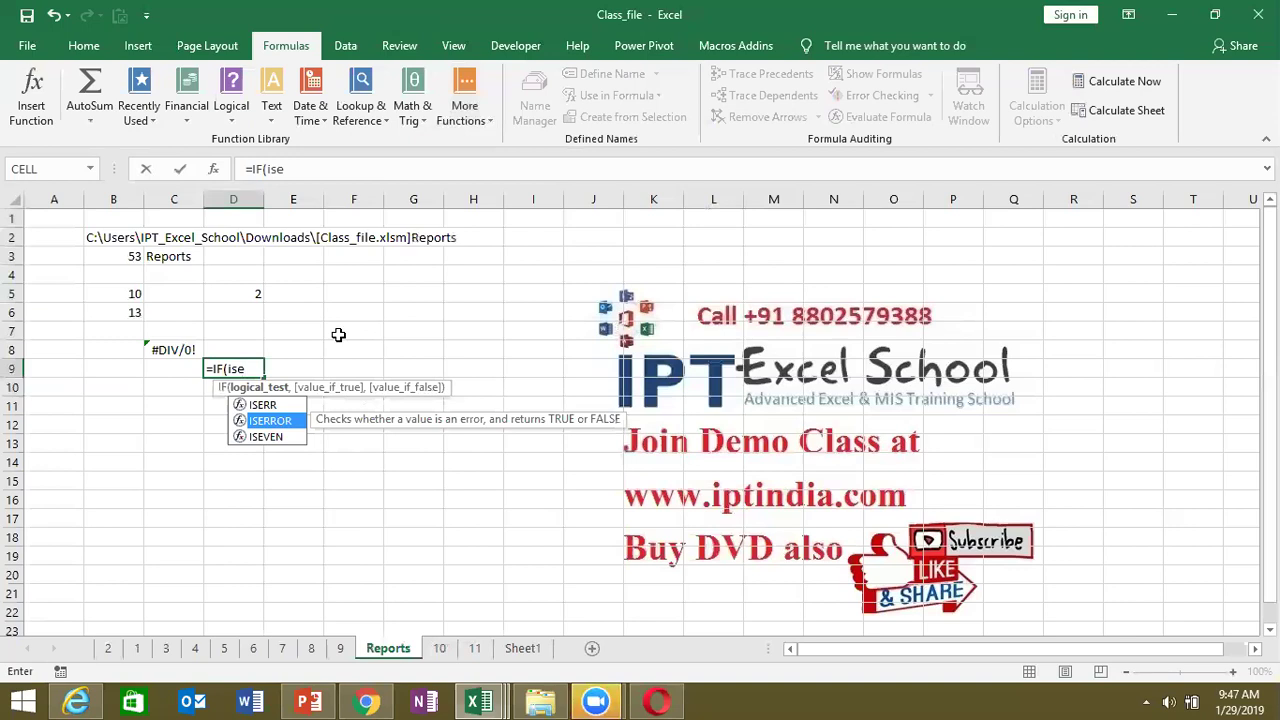
{"action": "key", "text": "Tab"}
- Finish D9's formula as =IF(ISERROR(C8),"",C8) and commit it
{"action": "left_click", "coordinate": [185, 350]}
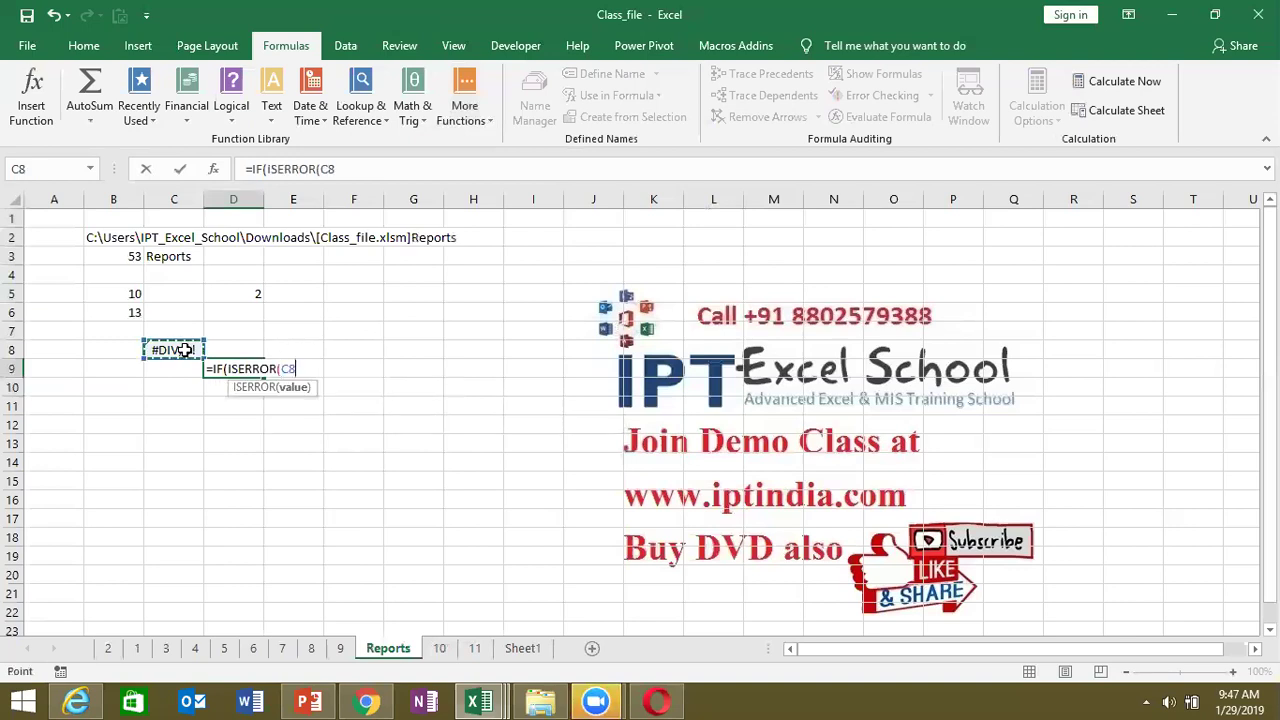
{"action": "type", "text": ")"}
{"action": "type", "text": ",\"\","}
{"action": "left_click", "coordinate": [177, 349]}
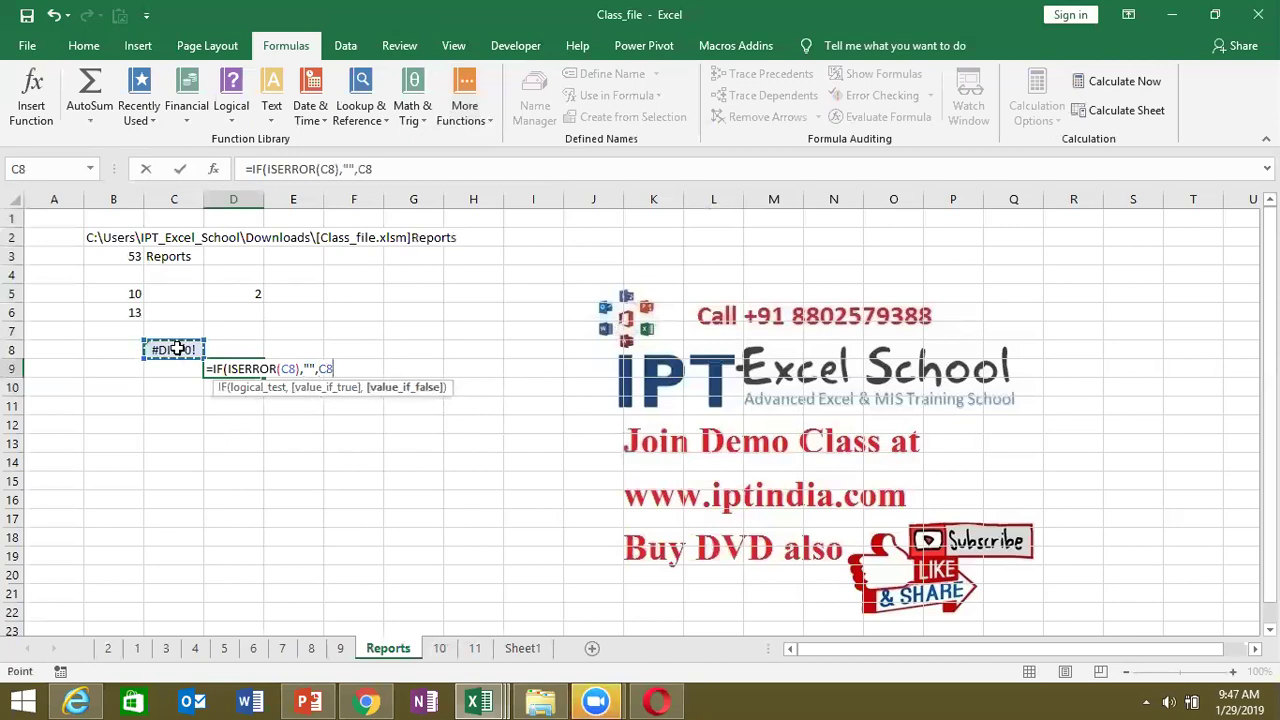
{"action": "key", "text": "Return"}
{"action": "key", "text": "Return"}
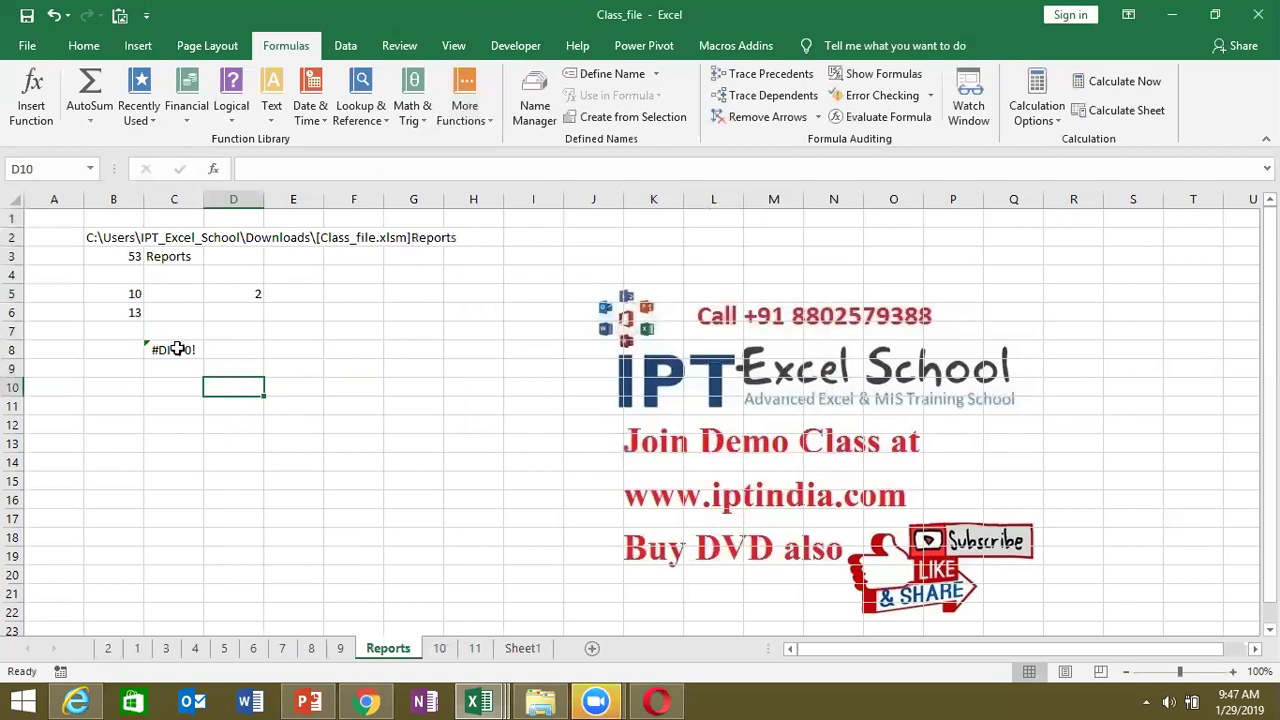
{"action": "key", "text": "Up"}
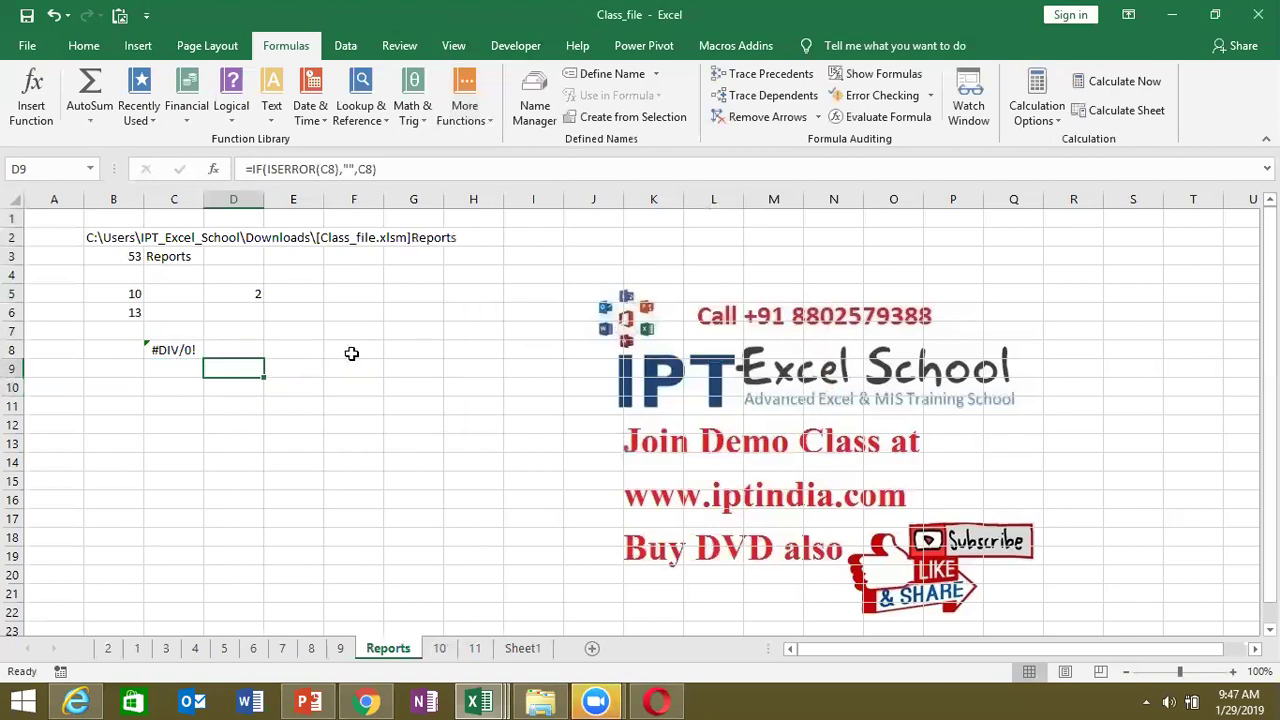
{"action": "left_click", "coordinate": [352, 352]}
- Type =is in F8 and read the ISEVEN, ISFORMULA, ISLOGICAL and ISNA descriptions
{"action": "type", "text": "=is"}
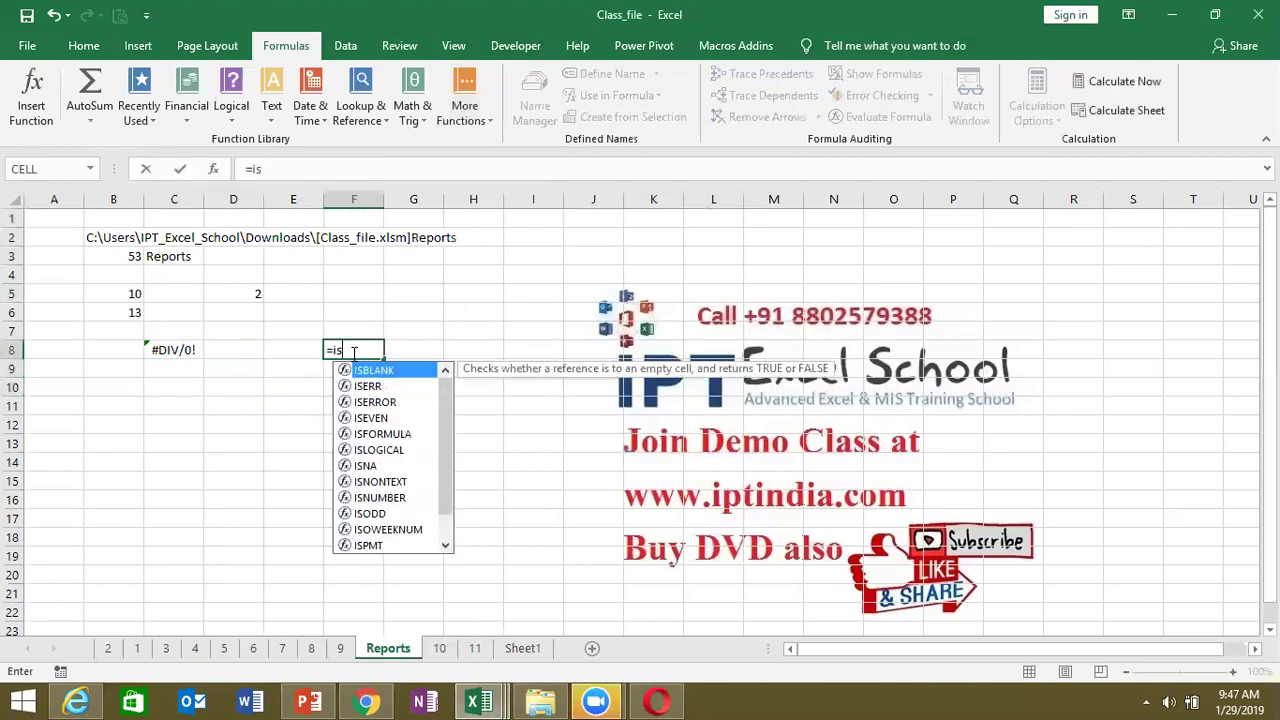
{"action": "key", "text": "Down"}
{"action": "key", "text": "Down"}
{"action": "key", "text": "Down"}
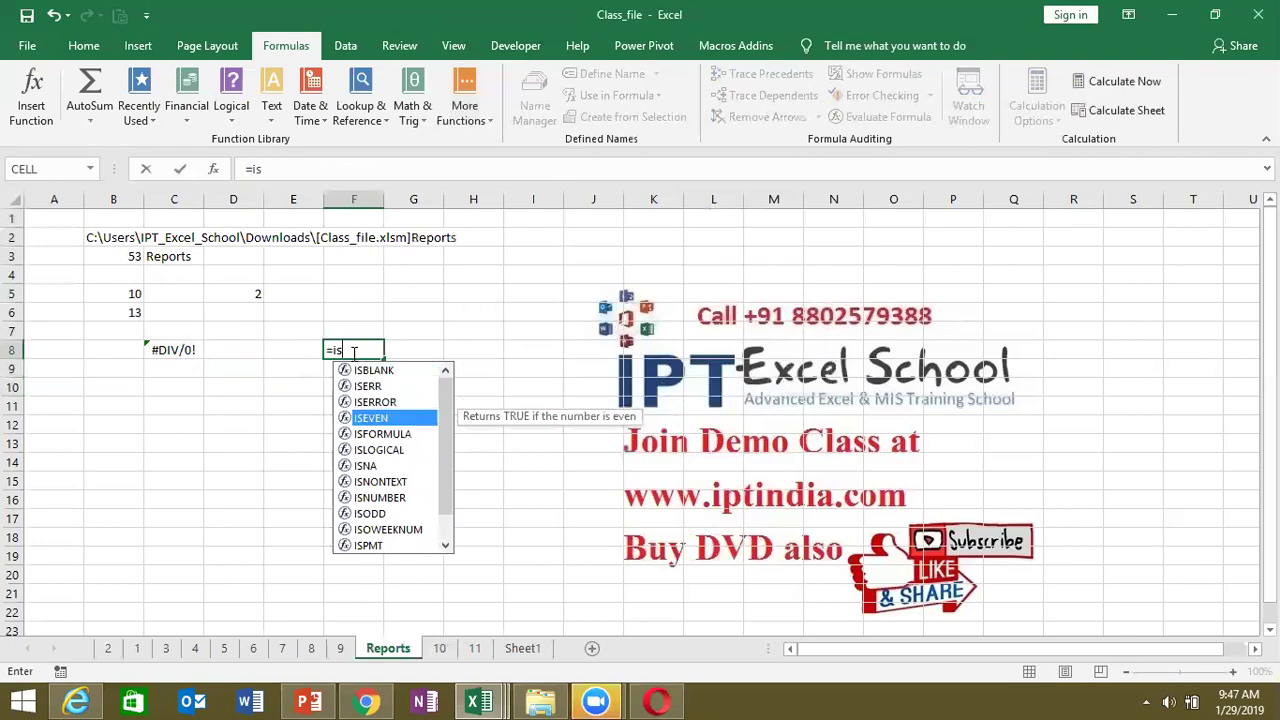
{"action": "key", "text": "Down"}
{"action": "key", "text": "Down"}
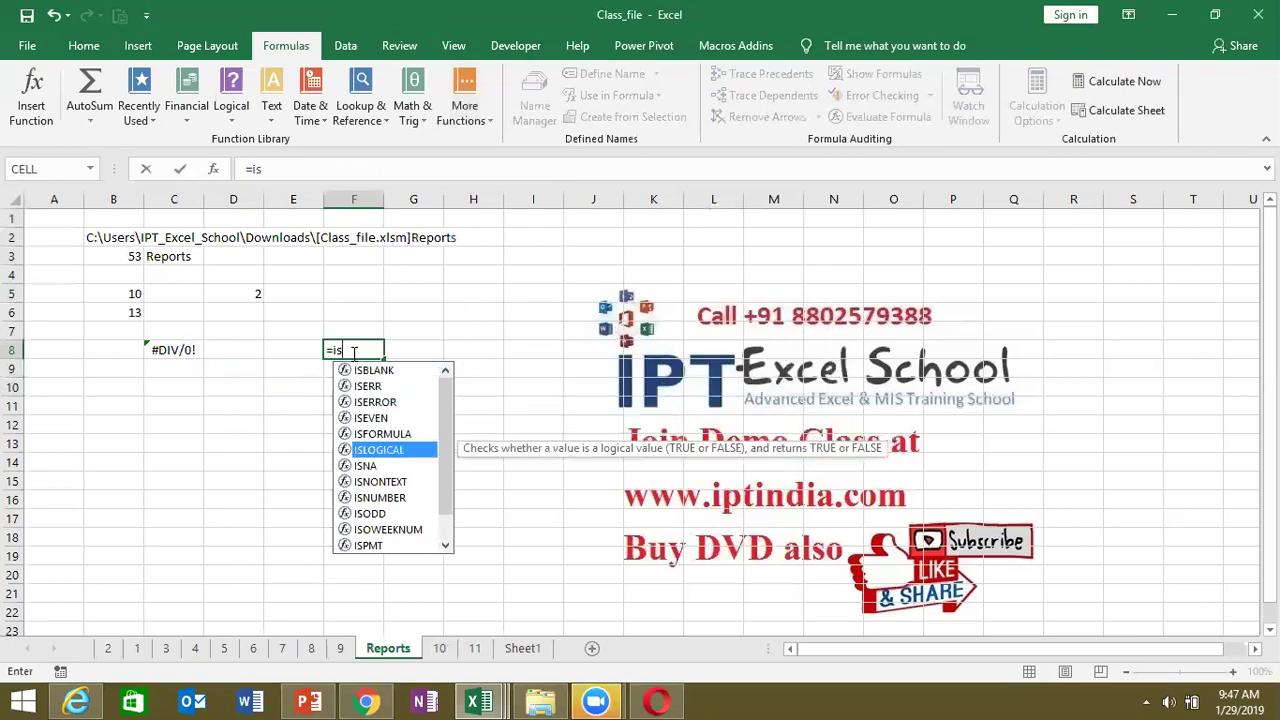
{"action": "key", "text": "Up"}
{"action": "key", "text": "Up"}
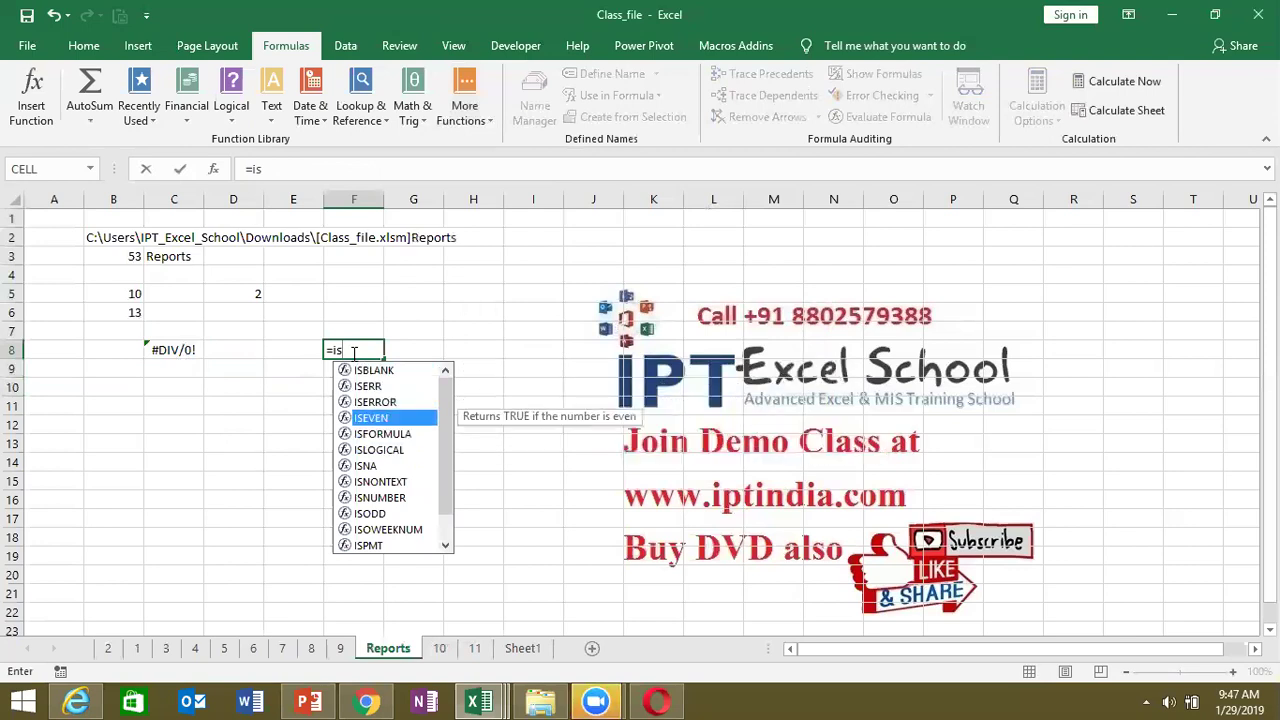
{"action": "key", "text": "Down"}
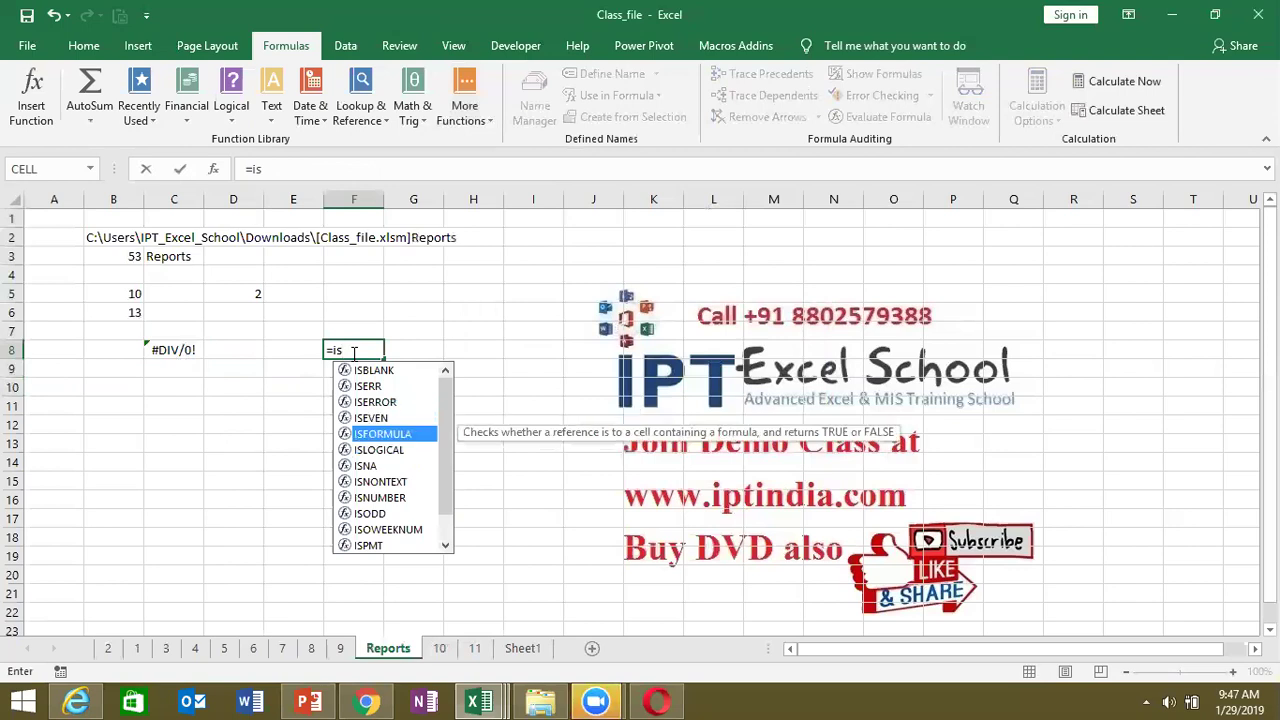
{"action": "key", "text": "Down"}
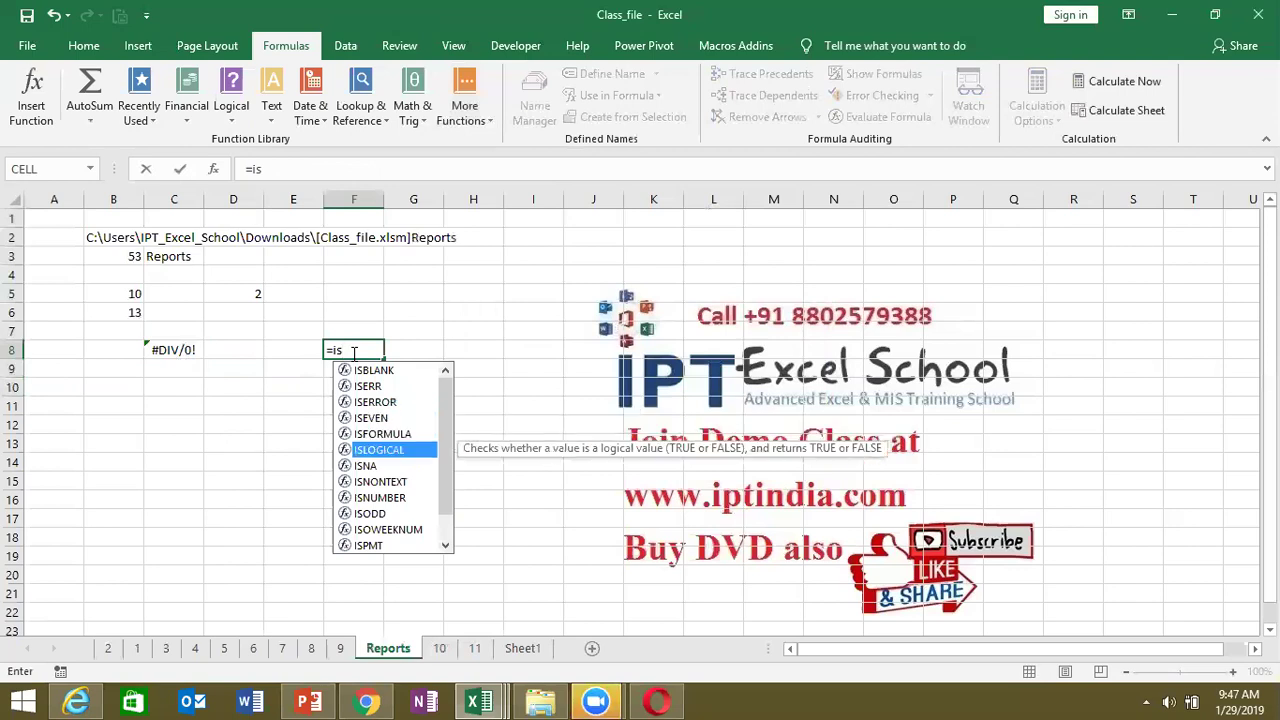
{"action": "key", "text": "Down"}
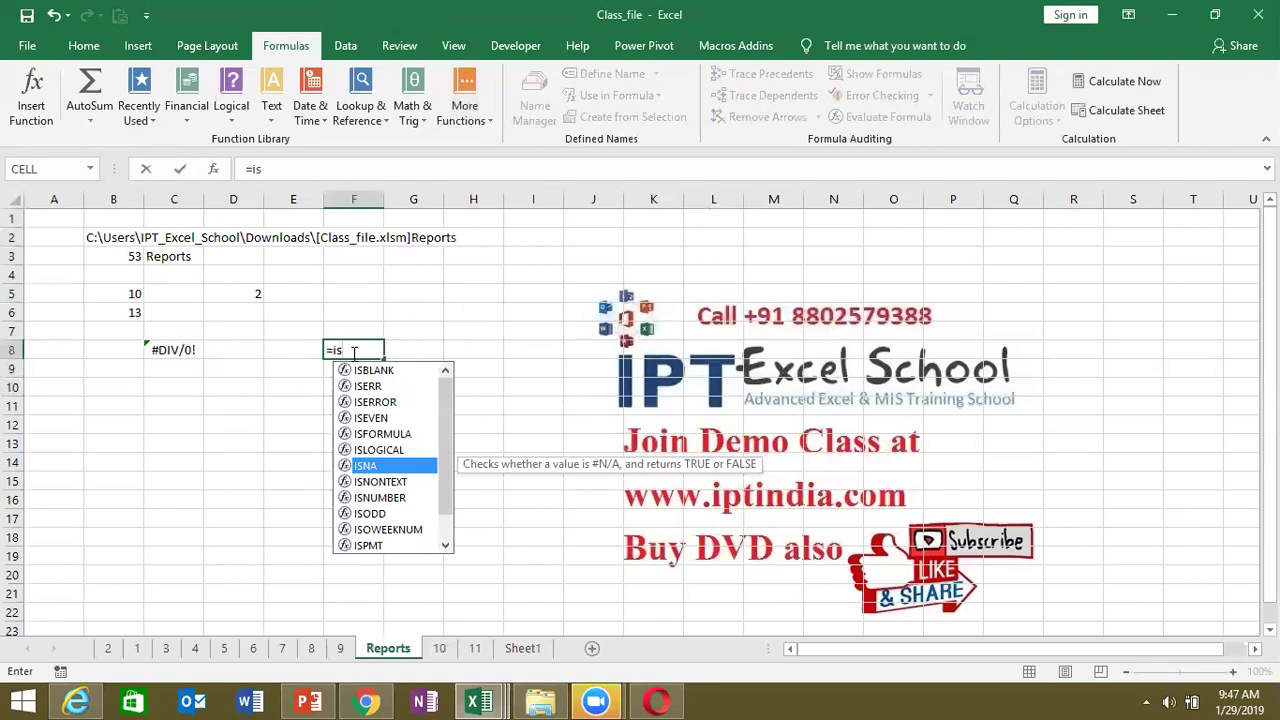
{"action": "key", "text": "Down"}
{"action": "key", "text": "Up"}
- Read the ISNONTEXT, ISNUMBER, ISREF and ISTEXT descriptions, then cancel the F8 entry
{"action": "key", "text": "Down"}
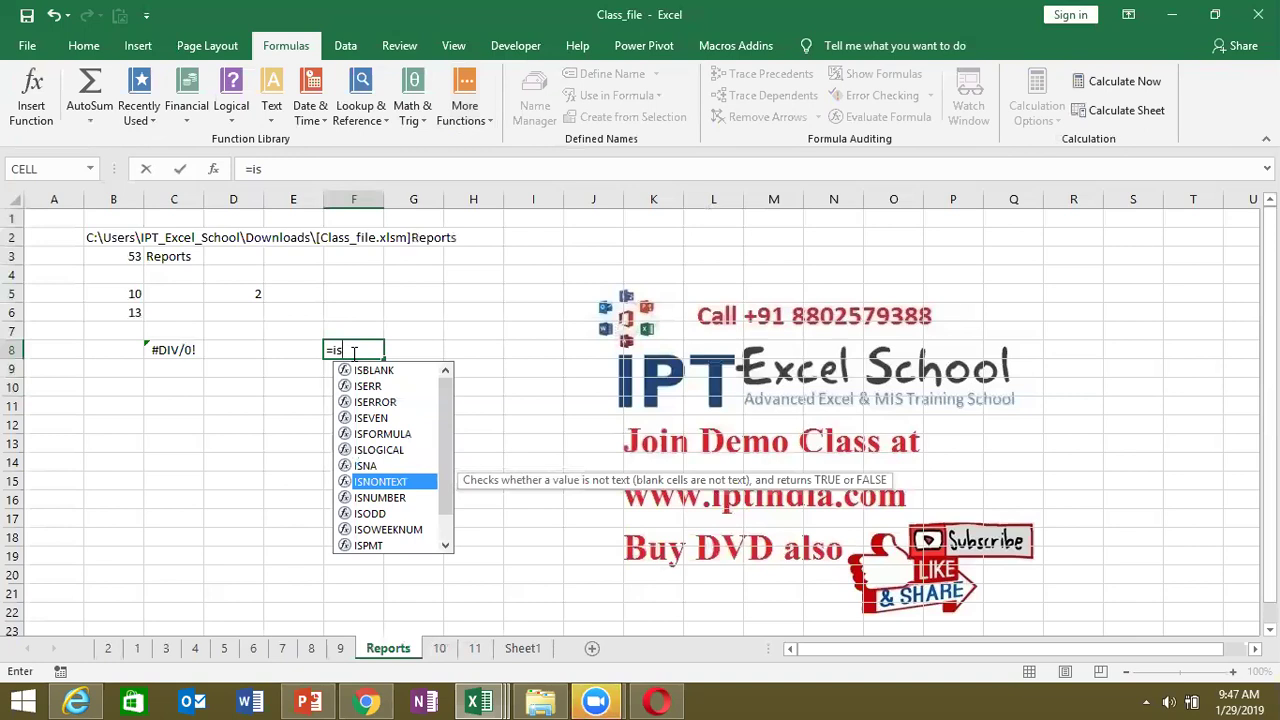
{"action": "key", "text": "Down"}
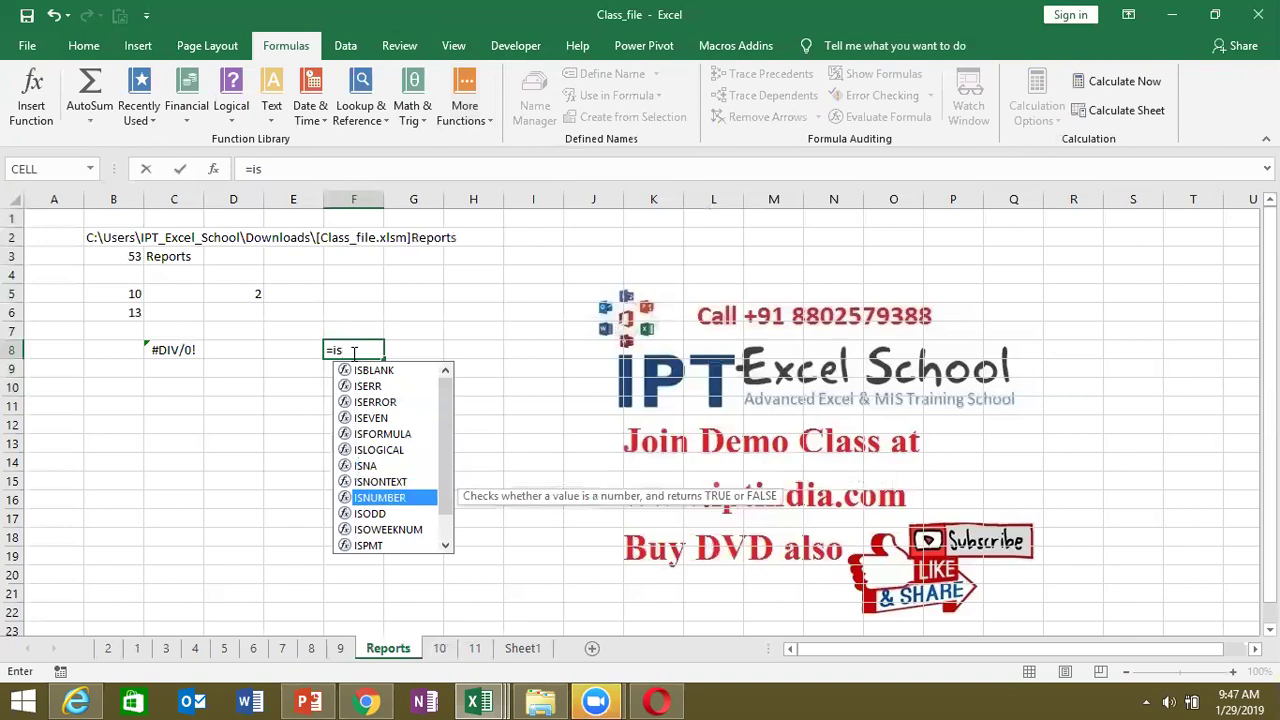
{"action": "key", "text": "Down"}
{"action": "key", "text": "Down"}
{"action": "key", "text": "Down"}
{"action": "key", "text": "Down"}
{"action": "key", "text": "Down"}
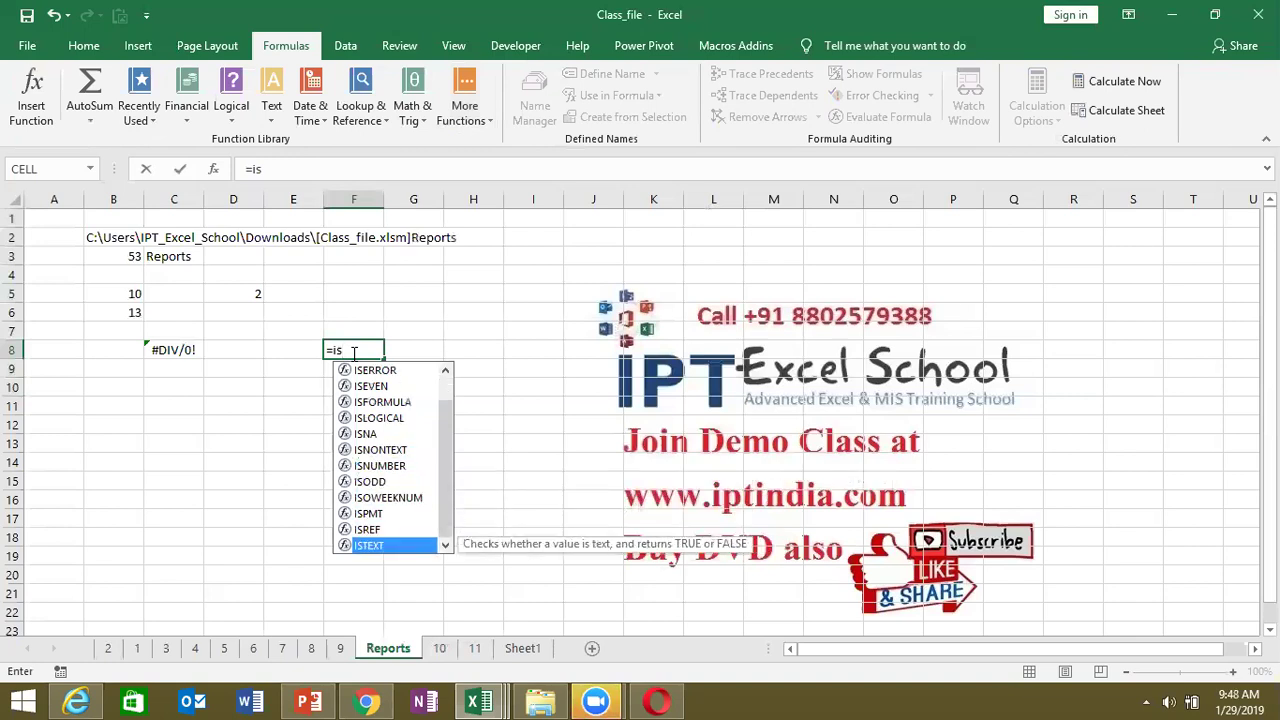
{"action": "key", "text": "Up"}
{"action": "key", "text": "Down"}
{"action": "key", "text": "Up"}
{"action": "key", "text": "Down"}
{"action": "key", "text": "Escape"}
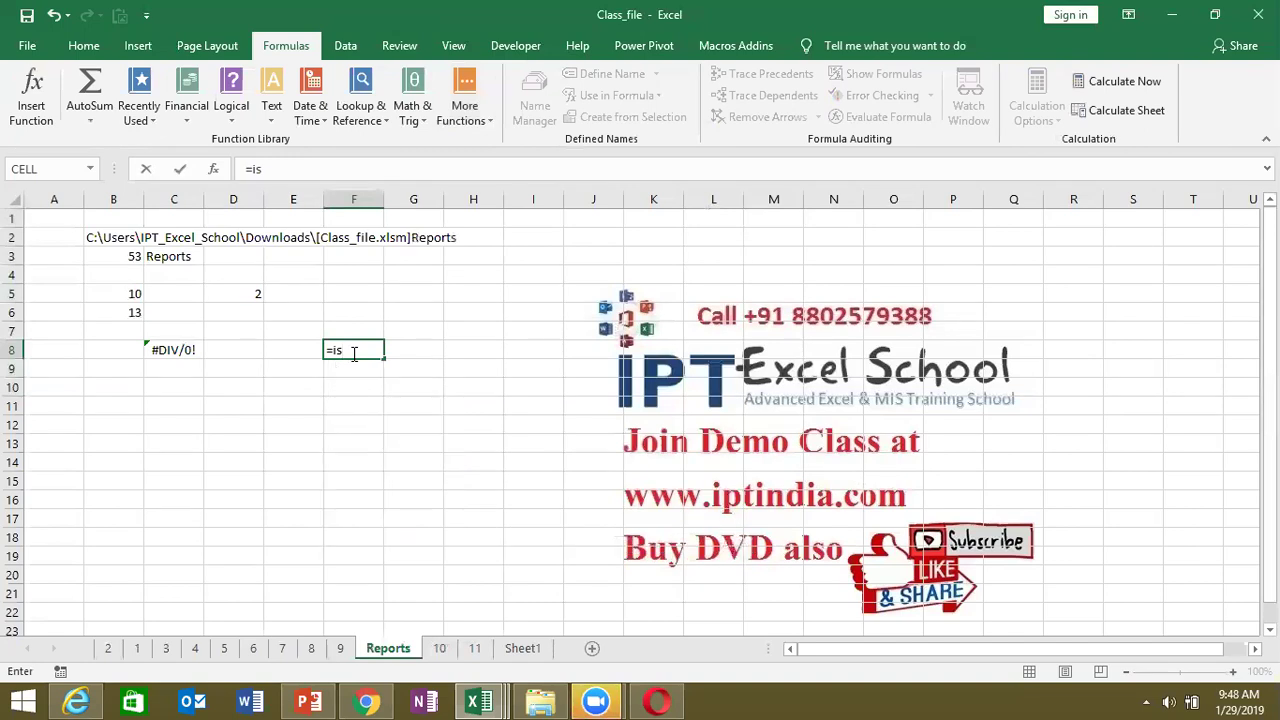
{"action": "key", "text": "Escape"}
- Enter the heading a/c in cell I1
{"action": "left_click", "coordinate": [544, 217]}
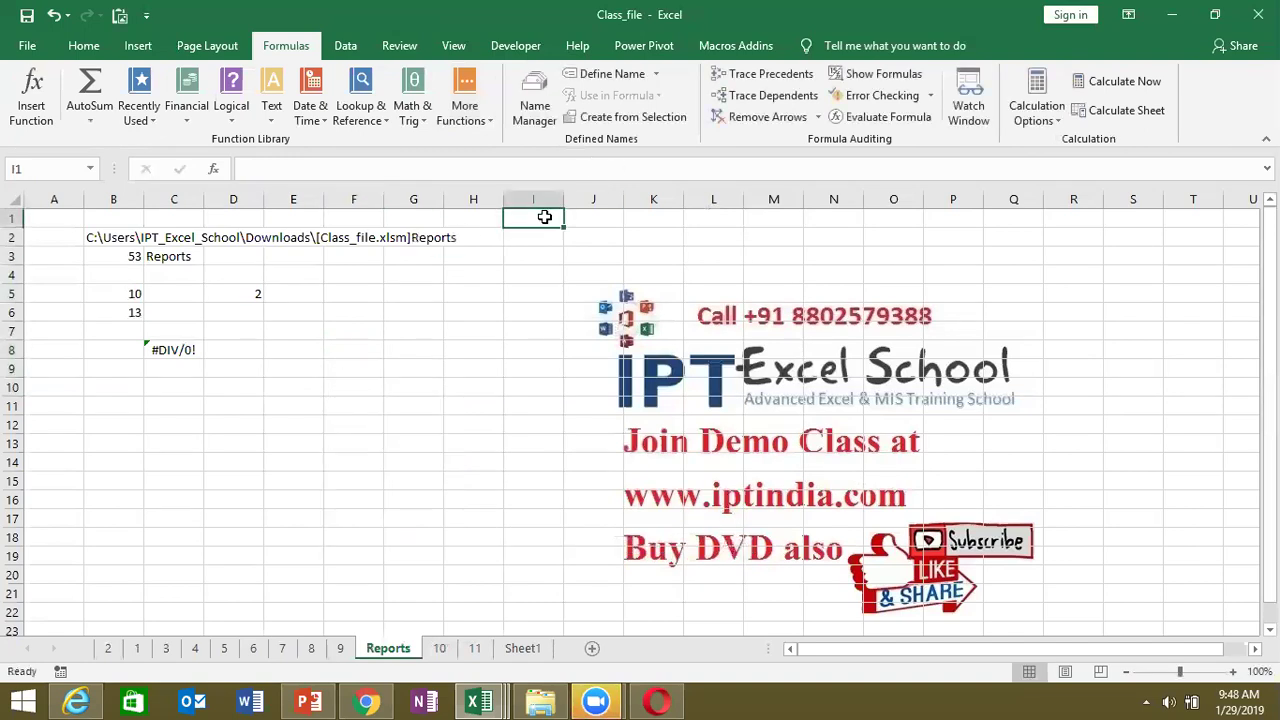
{"action": "type", "text": "a/c"}
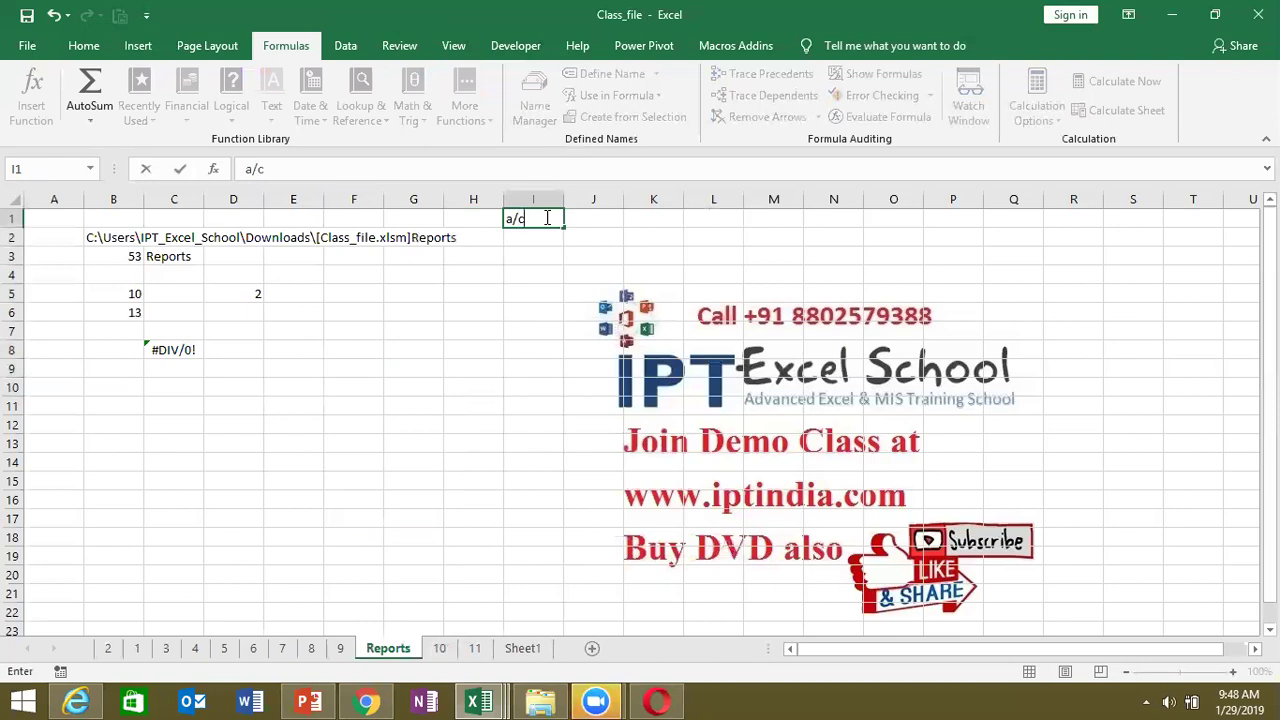
{"action": "key", "text": "Return"}
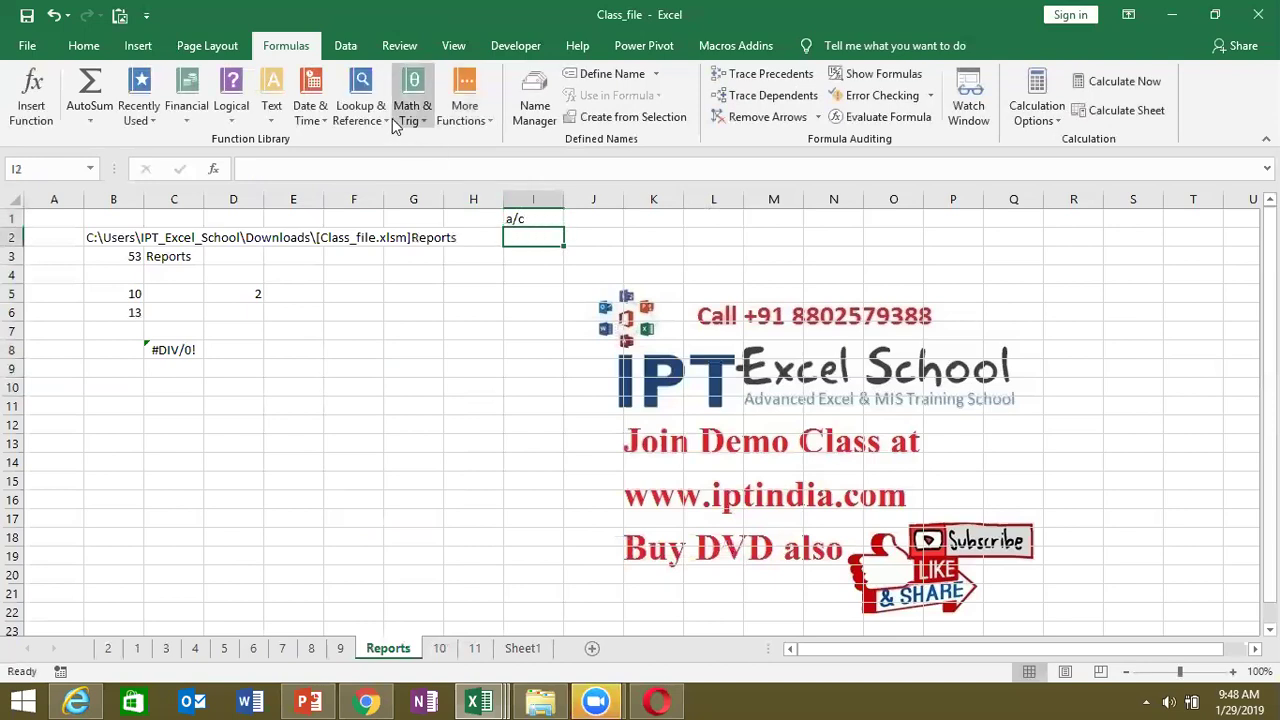
- Create a new formula-based conditional formatting rule using ISTEXT on cell I2
{"action": "left_click", "coordinate": [105, 45]}
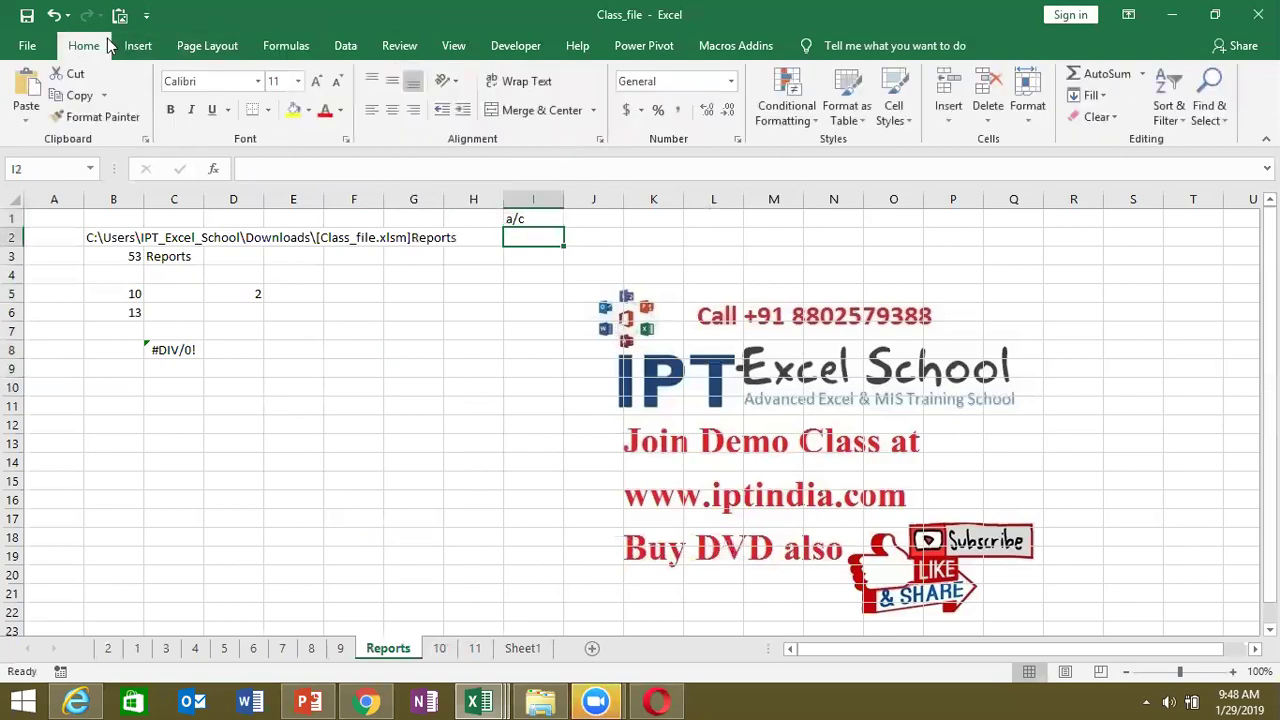
{"action": "left_click", "coordinate": [800, 115]}
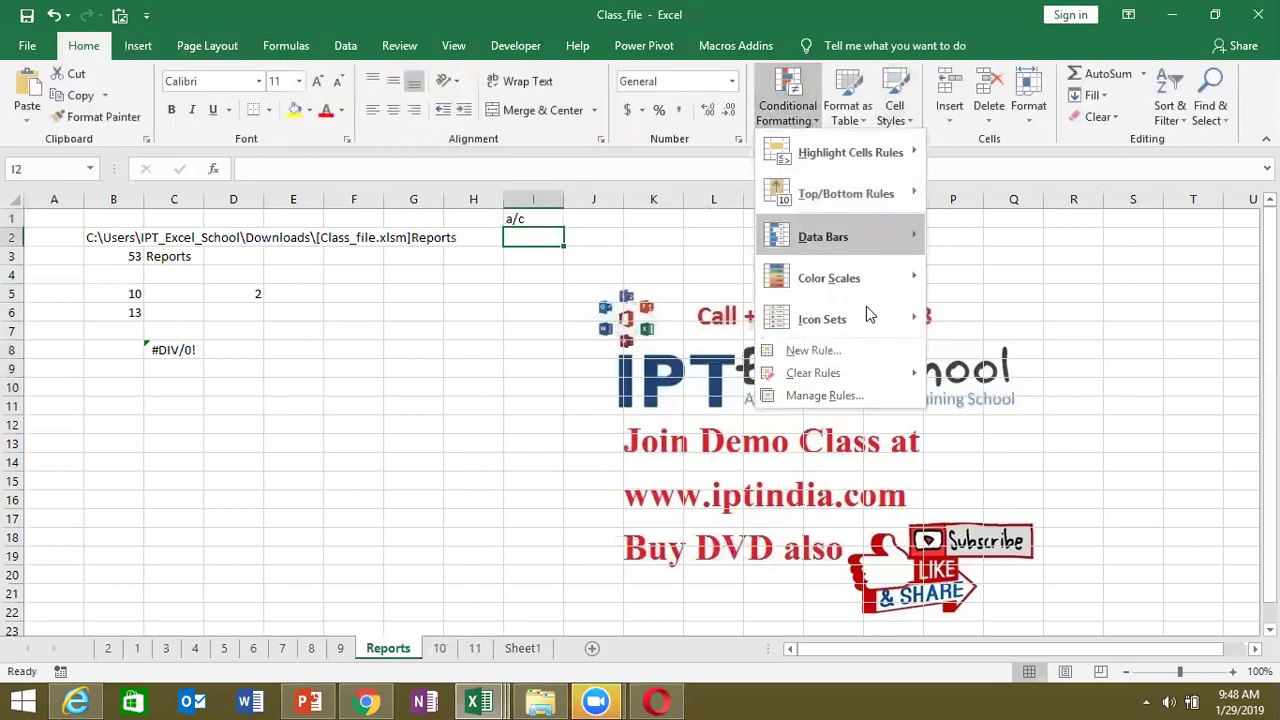
{"action": "left_click", "coordinate": [847, 349]}
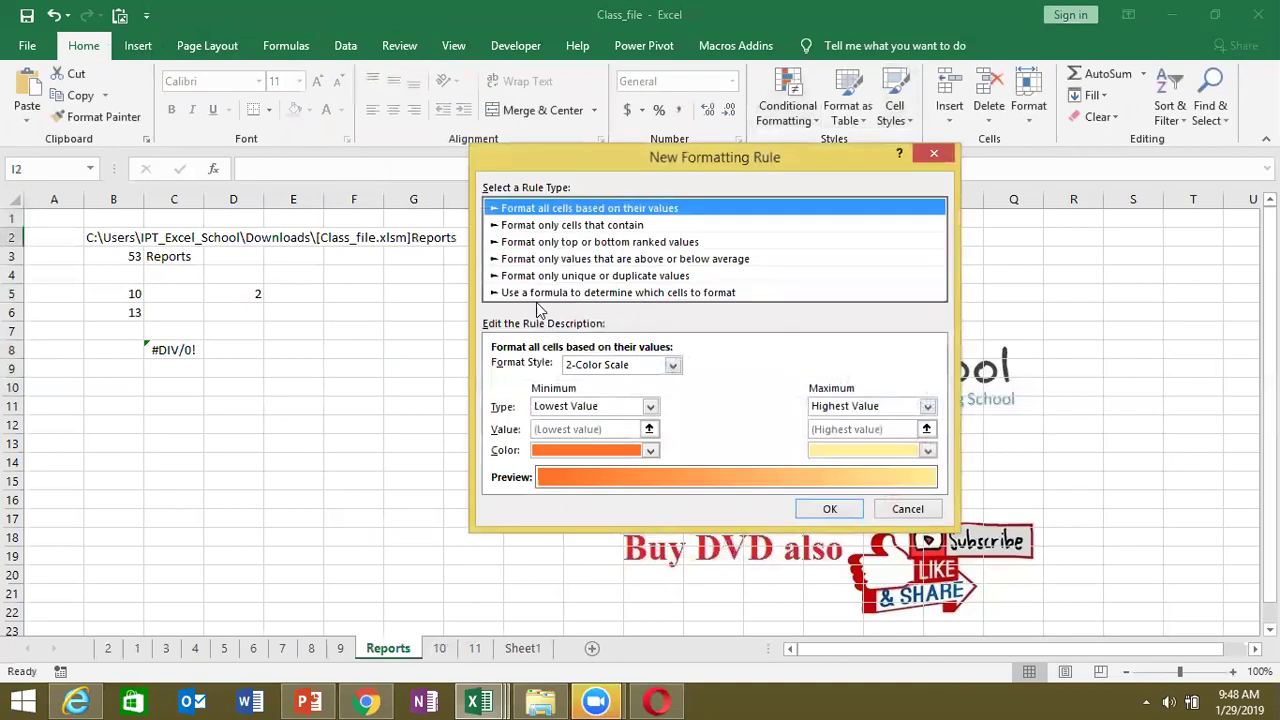
{"action": "left_click", "coordinate": [540, 293]}
{"action": "left_click", "coordinate": [526, 371]}
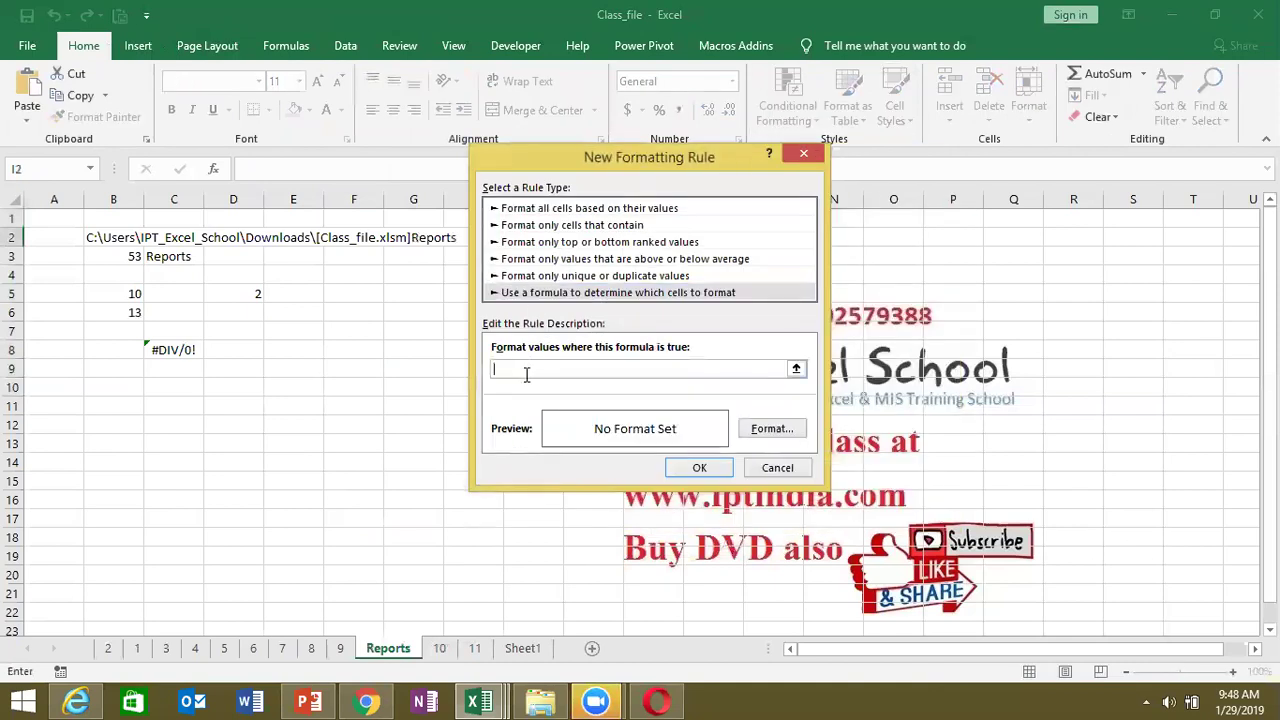
{"action": "type", "text": "="}
{"action": "type", "text": "iste"}
{"action": "type", "text": "xt"}
{"action": "type", "text": "*"}
{"action": "left_click_drag", "start_coordinate": [560, 168], "coordinate": [834, 90]}
{"action": "left_click", "coordinate": [527, 239]}
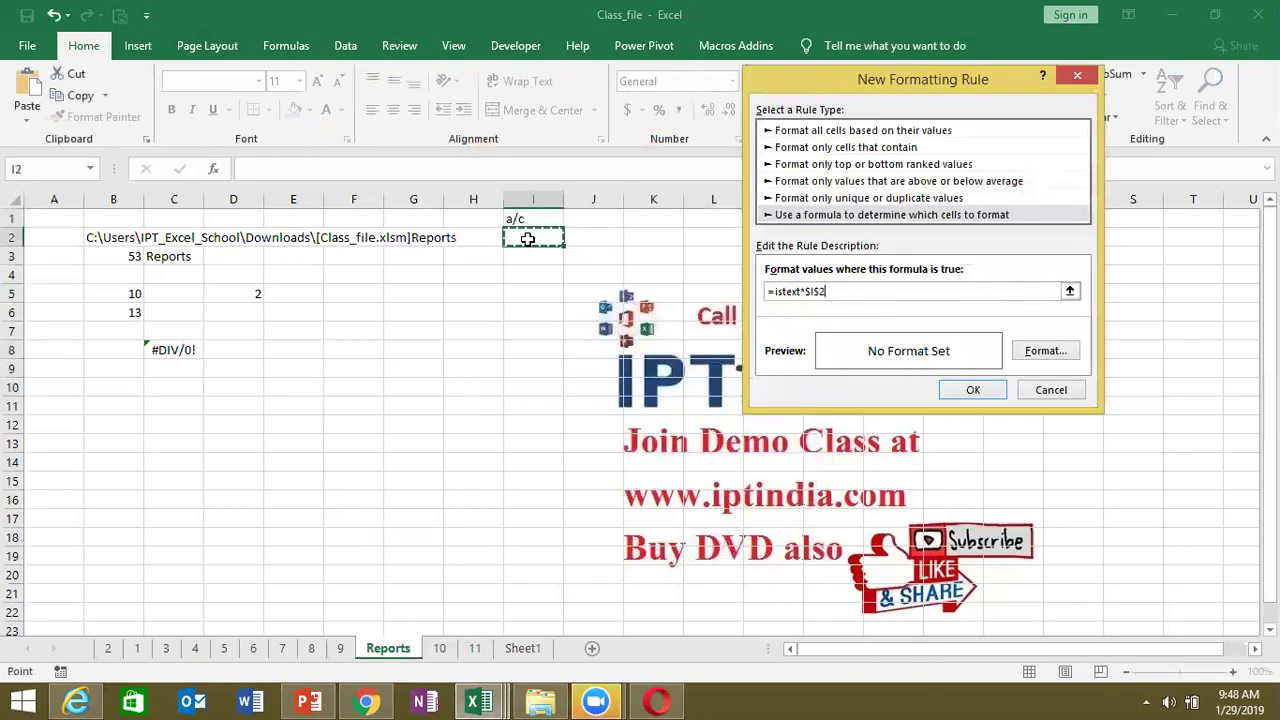
{"action": "type", "text": ")"}
- Adjust the rule's I2 reference and give the rule a green fill
{"action": "left_click", "coordinate": [819, 291]}
{"action": "key", "text": "BackSpace"}
{"action": "left_click", "coordinate": [1033, 349]}
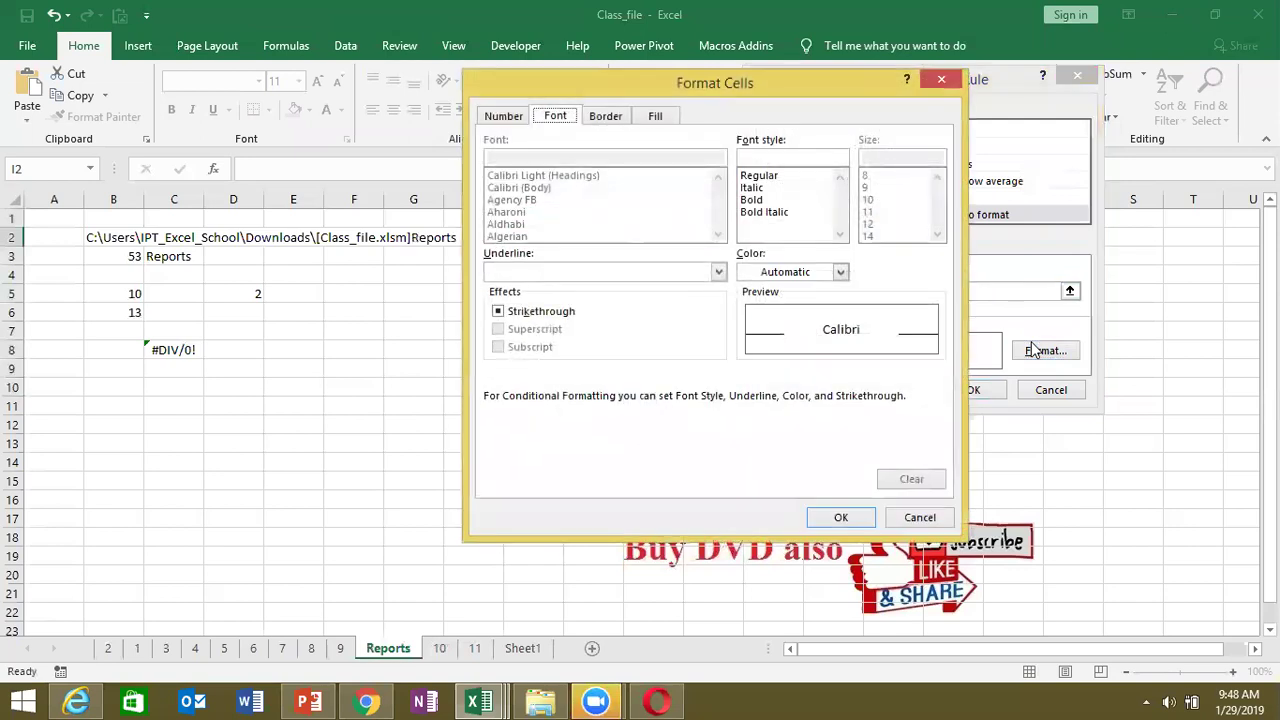
{"action": "left_click", "coordinate": [656, 118]}
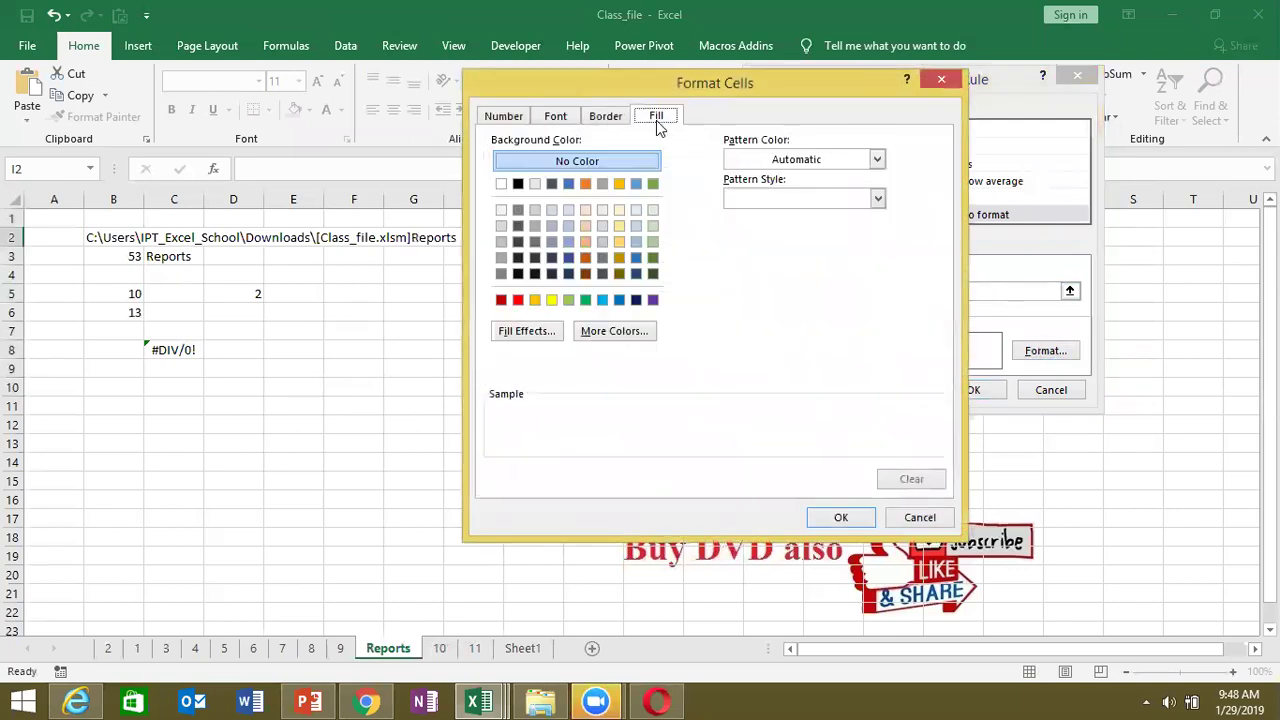
{"action": "left_click", "coordinate": [585, 300]}
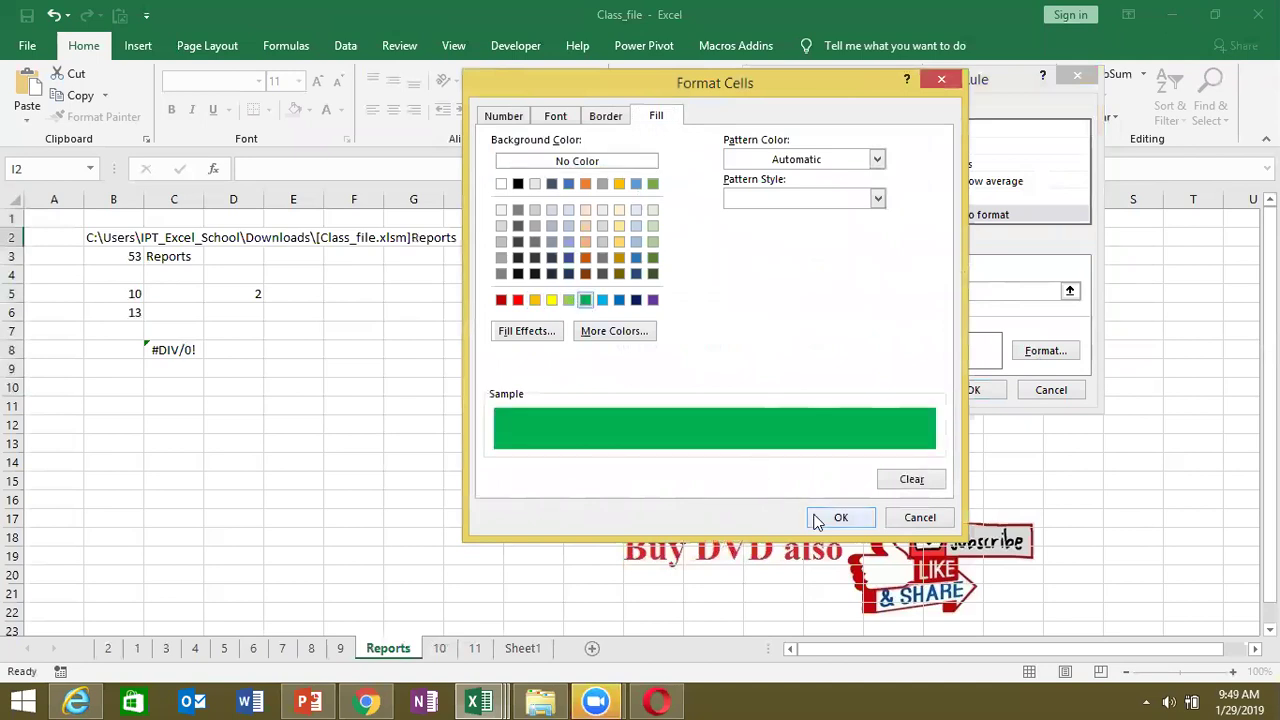
{"action": "left_click", "coordinate": [815, 517]}
- Dismiss the formula error and begin correcting the rule formula to =istext($I2)
{"action": "left_click", "coordinate": [955, 393]}
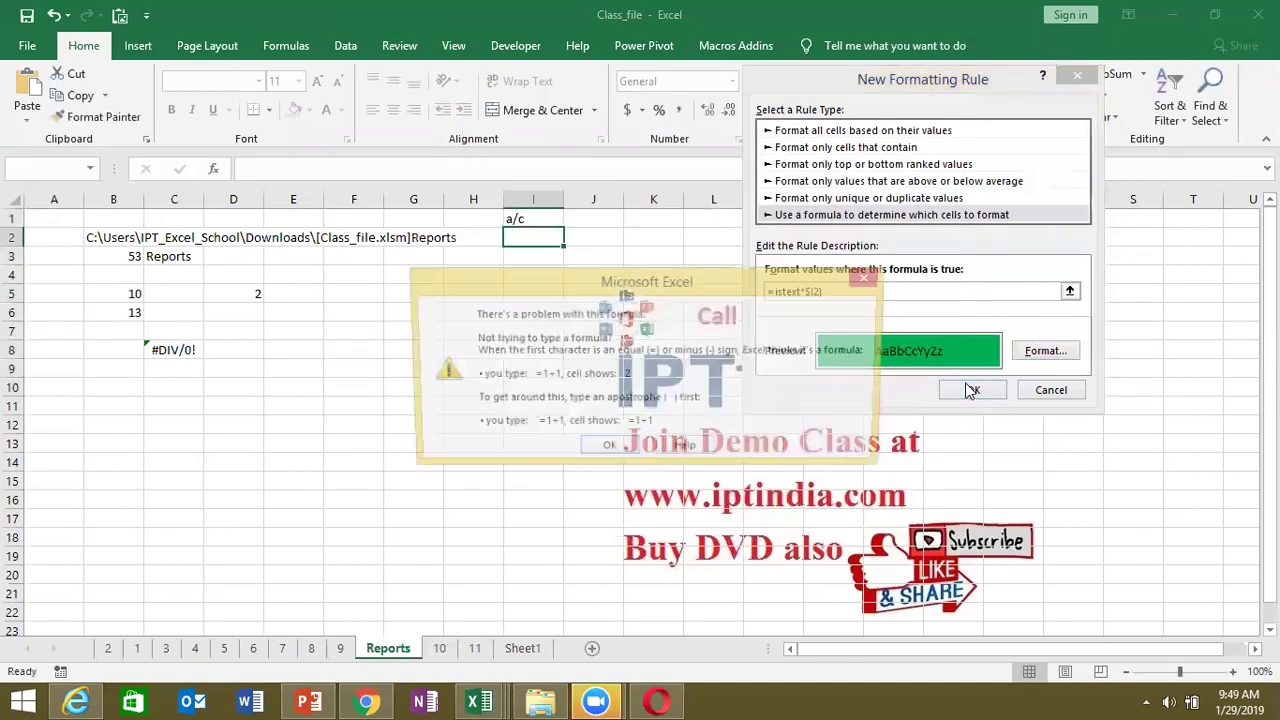
{"action": "left_click", "coordinate": [622, 451]}
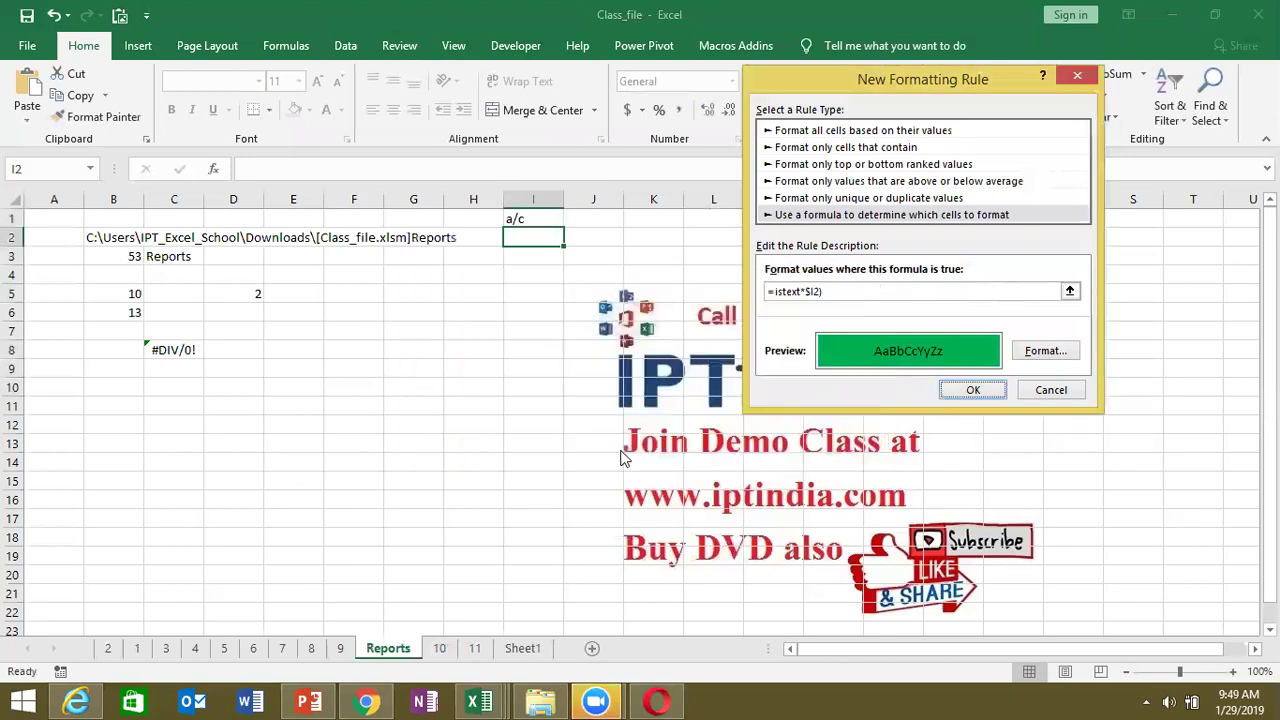
{"action": "left_click", "coordinate": [803, 291]}
{"action": "key", "text": "BackSpace"}
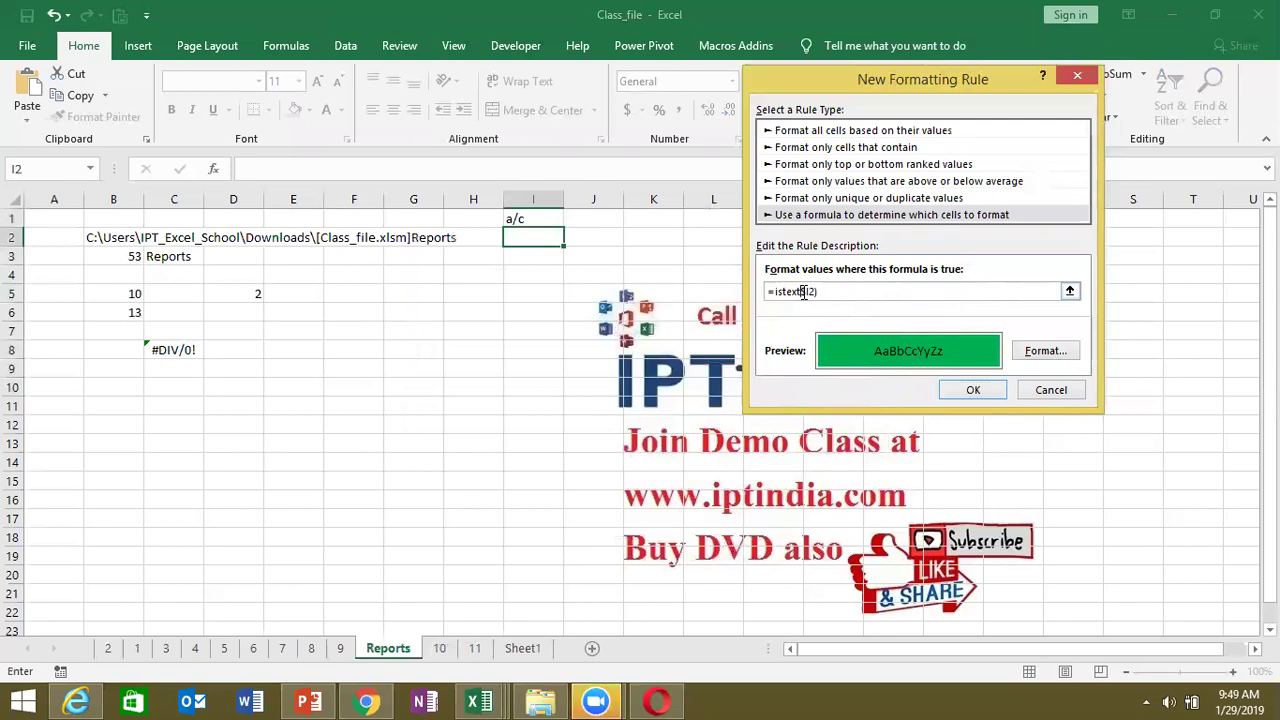
- Save the =istext($I2) rule and Format Paint I2's formatting onto I3:I20
{"action": "type", "text": "$"}
{"action": "left_click", "coordinate": [953, 389]}
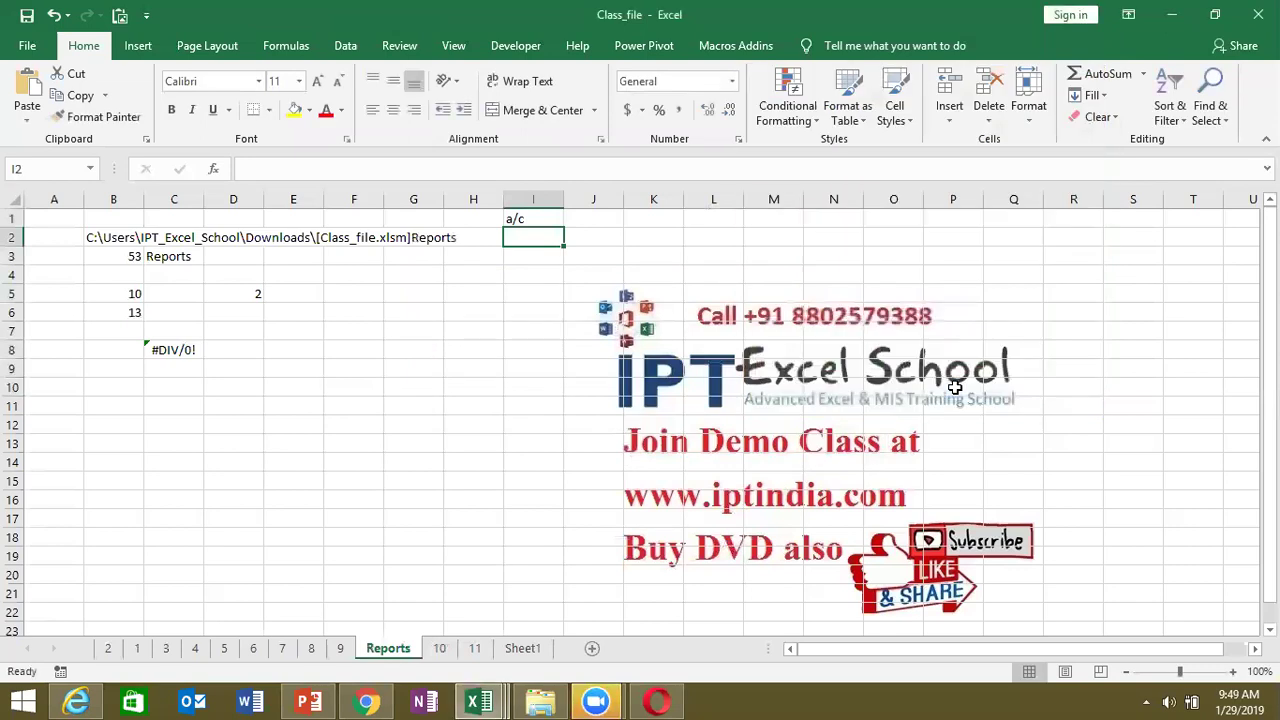
{"action": "left_click", "coordinate": [72, 120]}
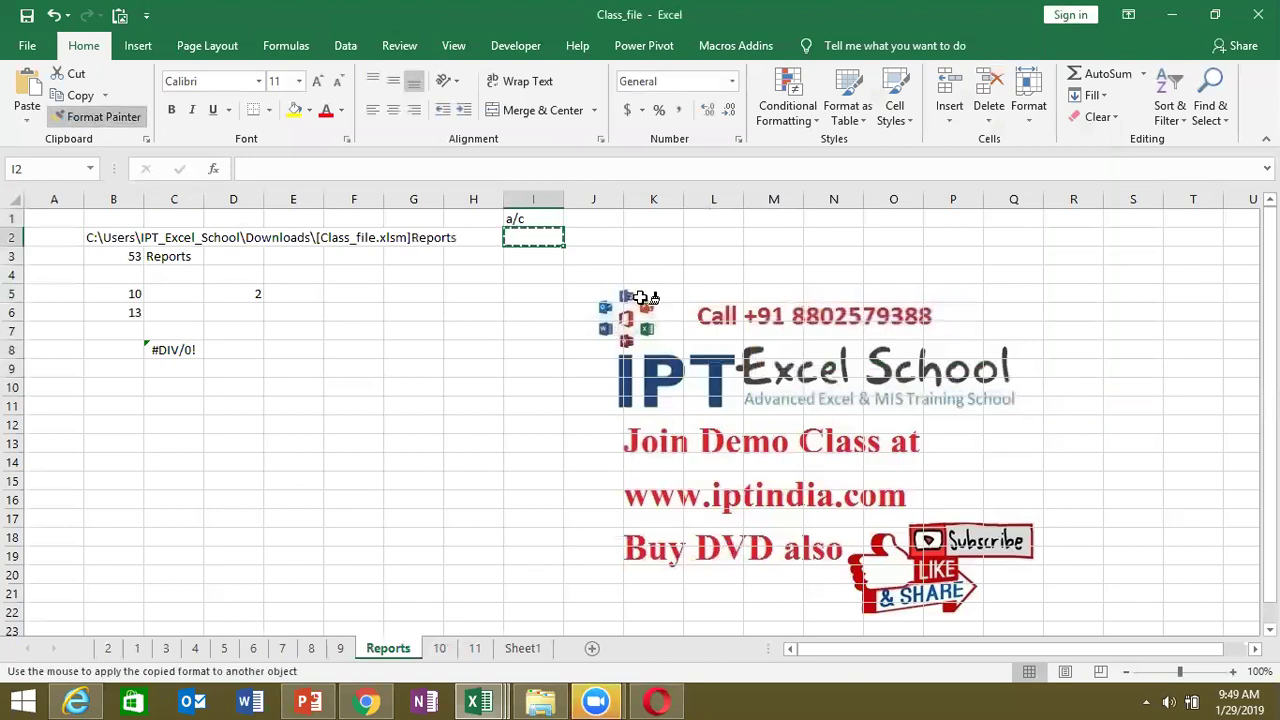
{"action": "left_click_drag", "start_coordinate": [518, 253], "coordinate": [560, 577]}
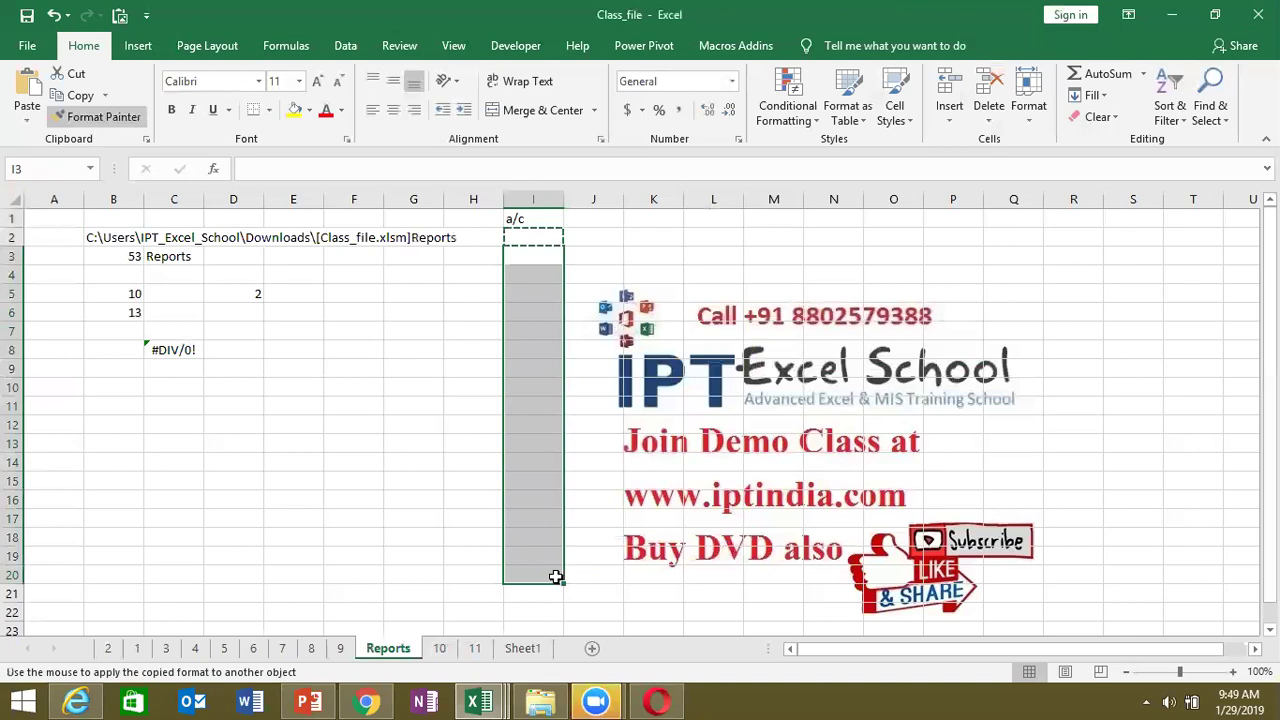
- Type hgg in I11 to test that the green fill appears
{"action": "left_click", "coordinate": [528, 410]}
{"action": "type", "text": "hgg"}
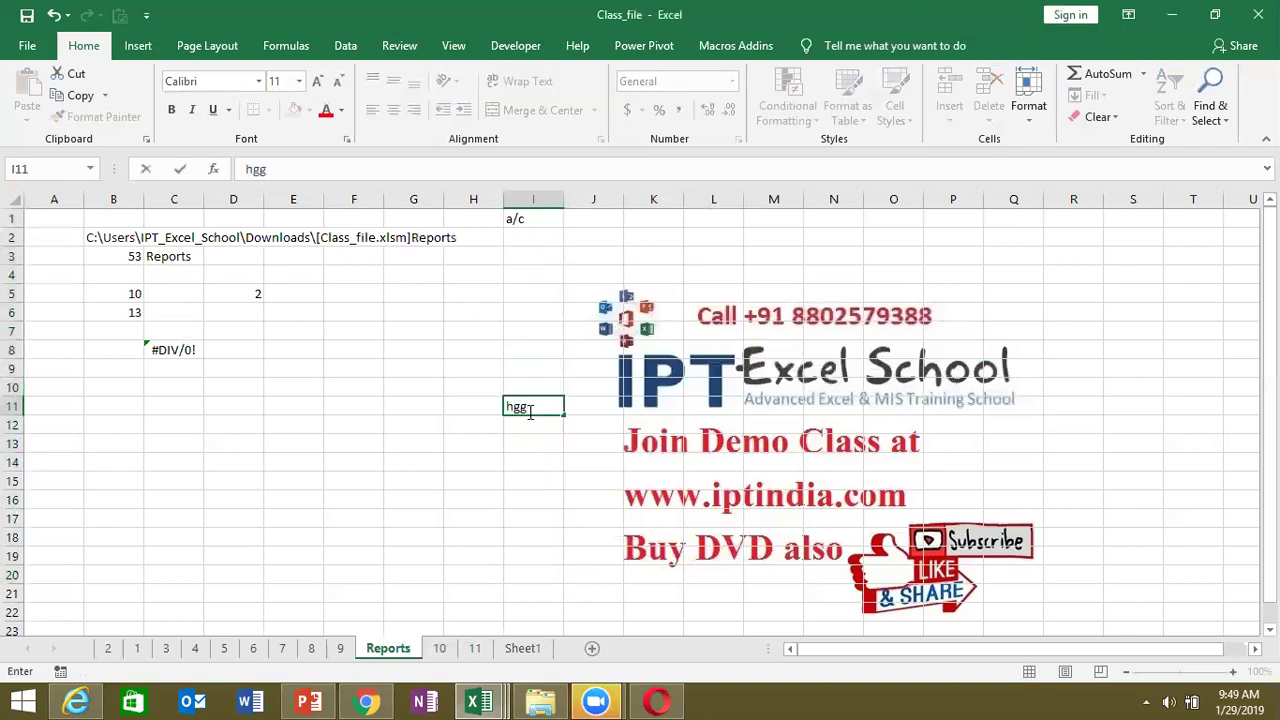
{"action": "key", "text": "Return"}
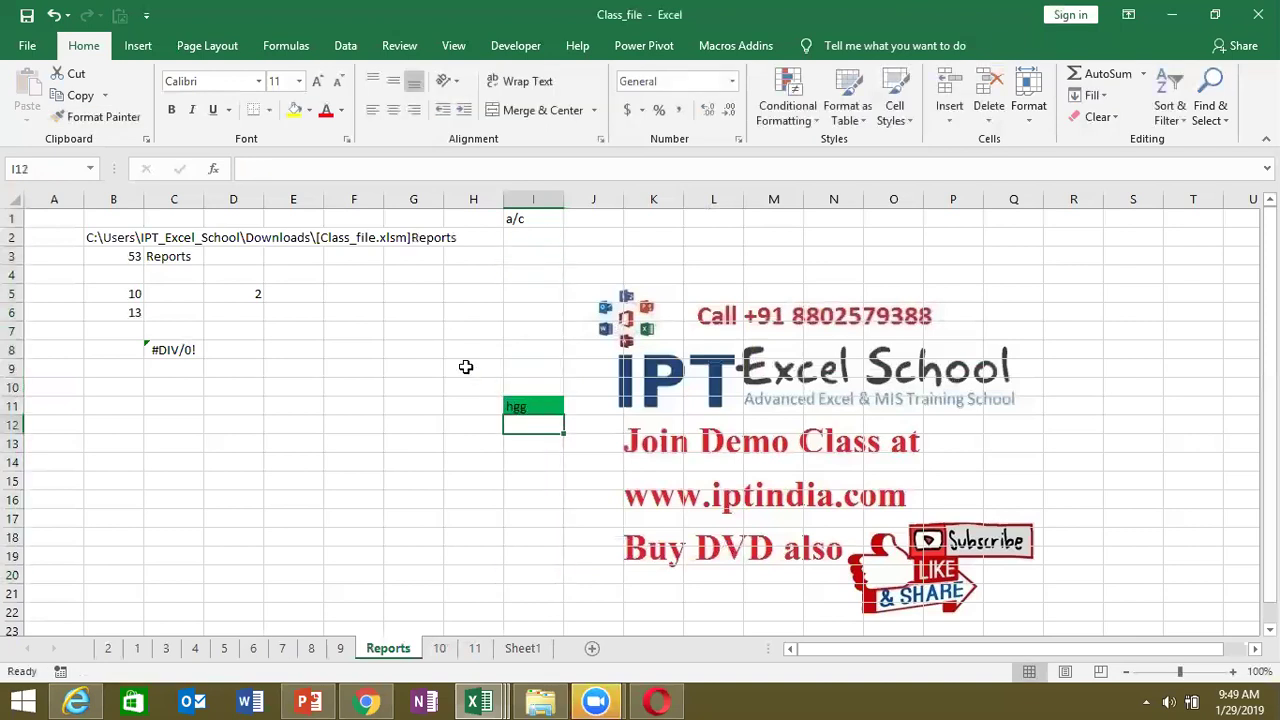
{"action": "left_click", "coordinate": [447, 367]}
- Find INFO under More Functions > Information, then cancel the inserted formula
{"action": "left_click", "coordinate": [294, 55]}
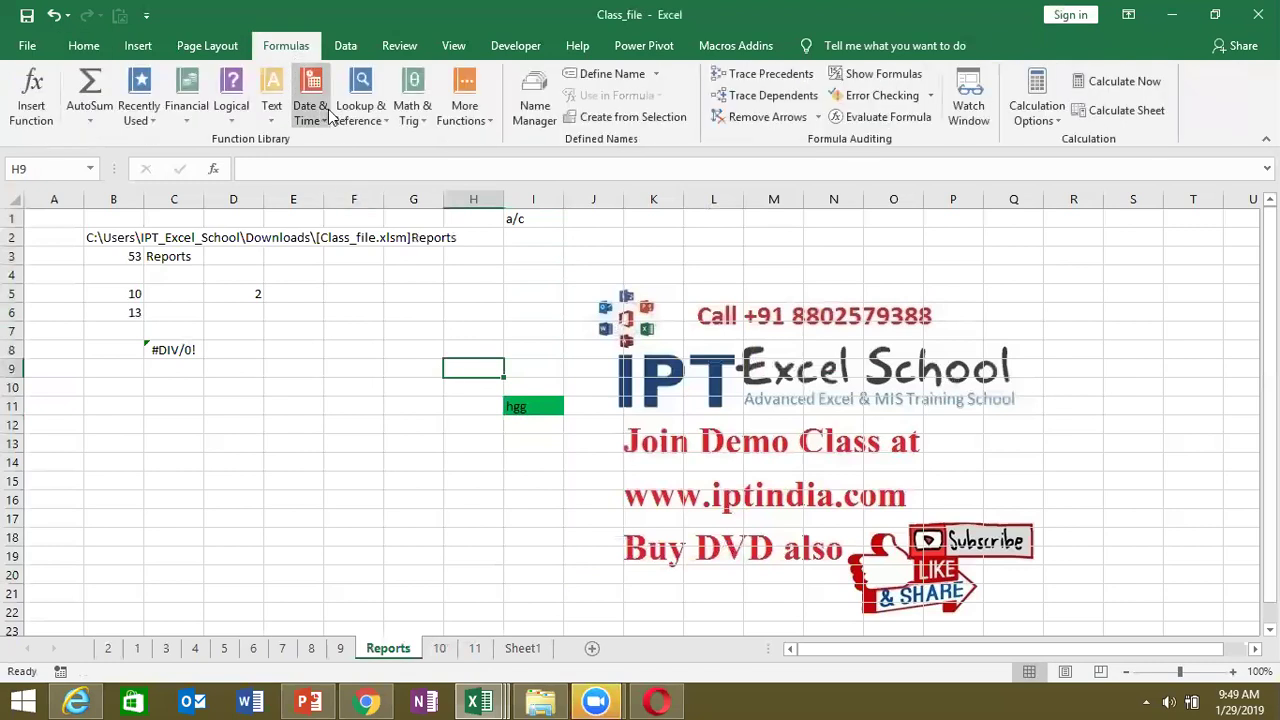
{"action": "left_click", "coordinate": [360, 110]}
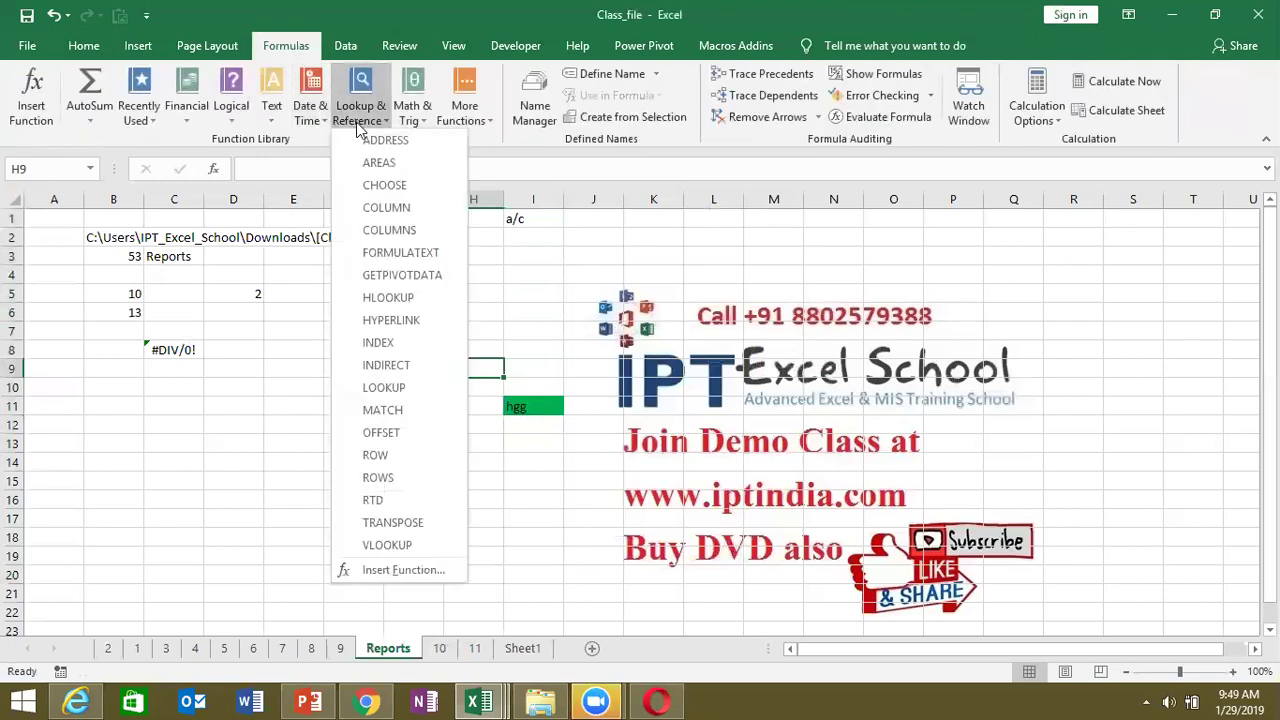
{"action": "left_click", "coordinate": [412, 112]}
{"action": "left_click", "coordinate": [452, 120]}
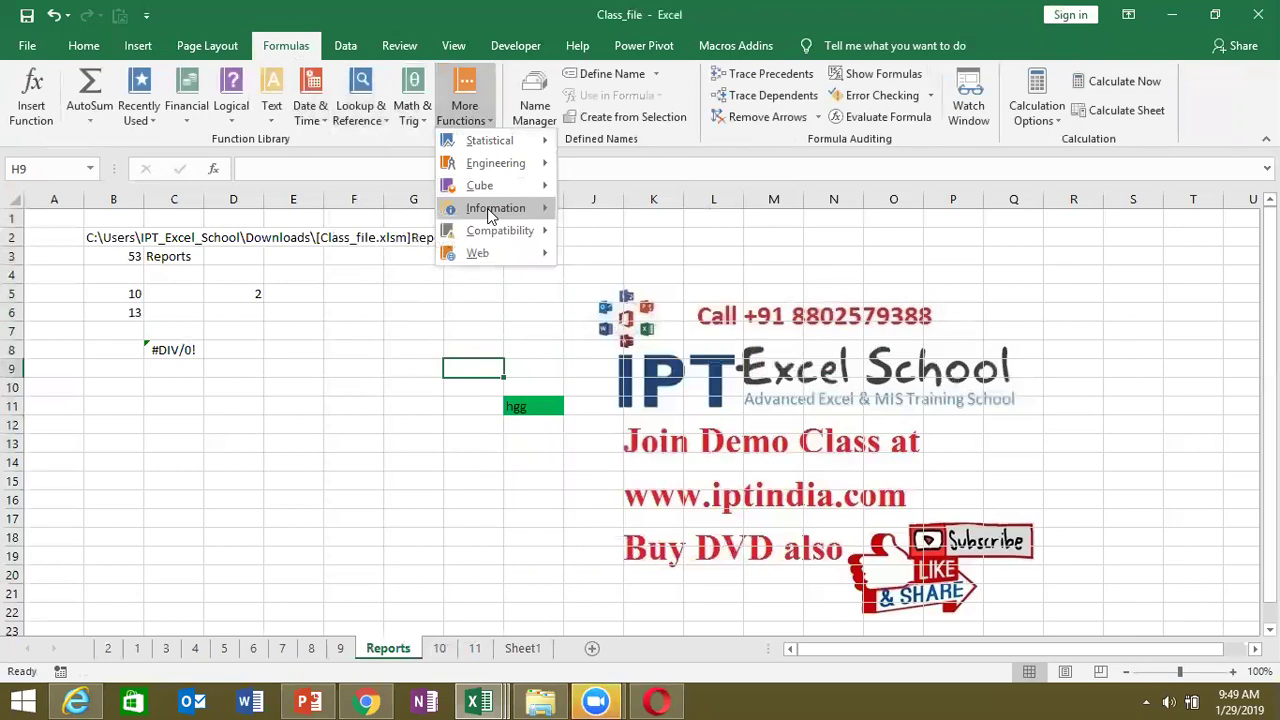
{"action": "mouse_move", "coordinate": [495, 208]}
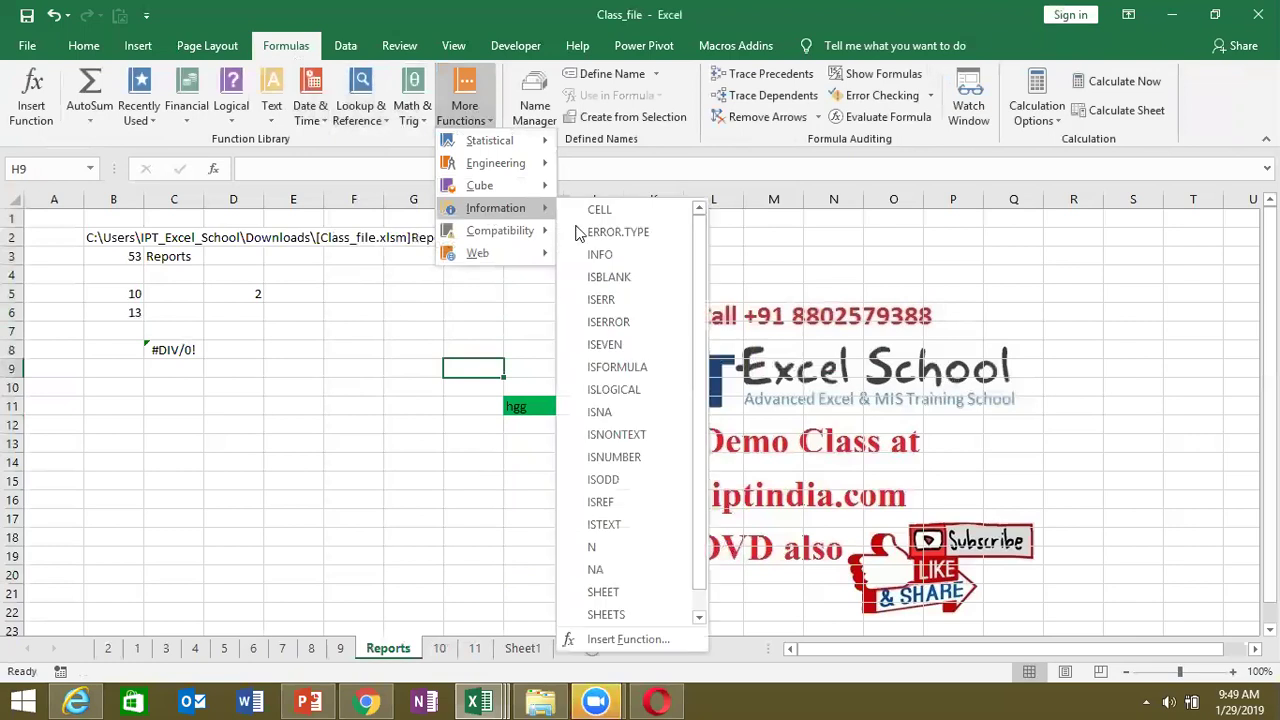
{"action": "left_click", "coordinate": [641, 253]}
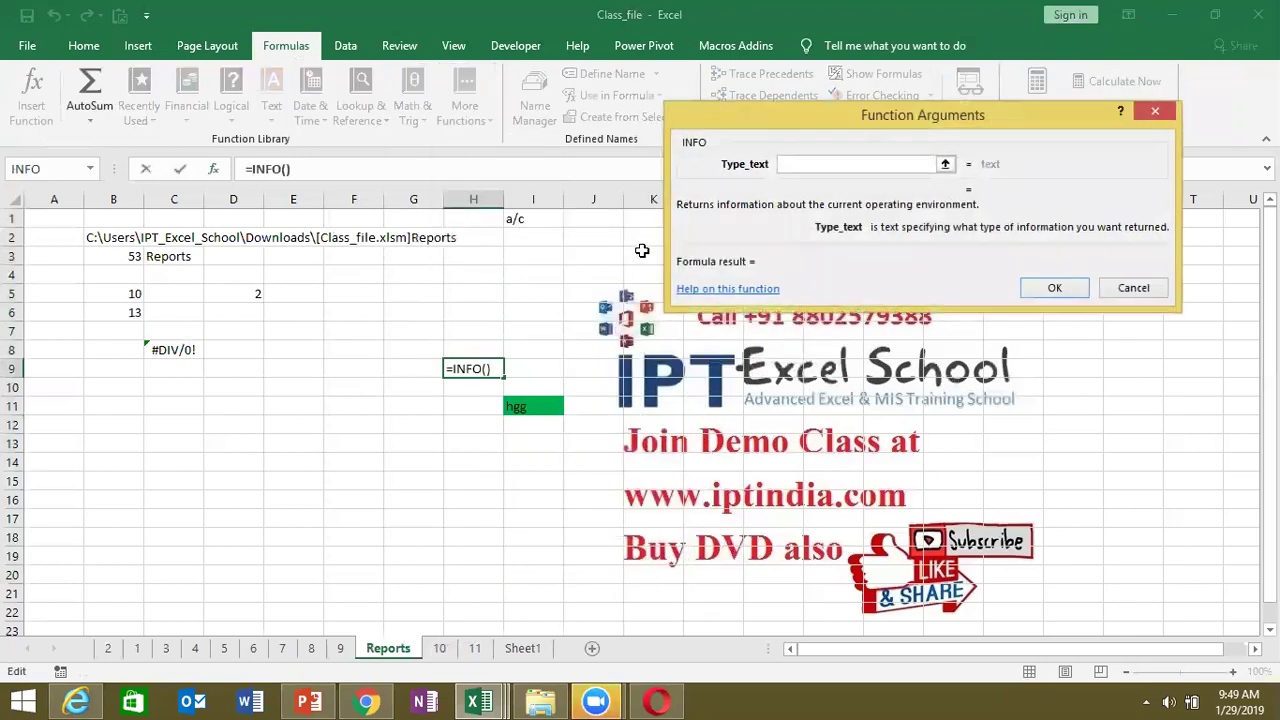
{"action": "key", "text": "Escape"}
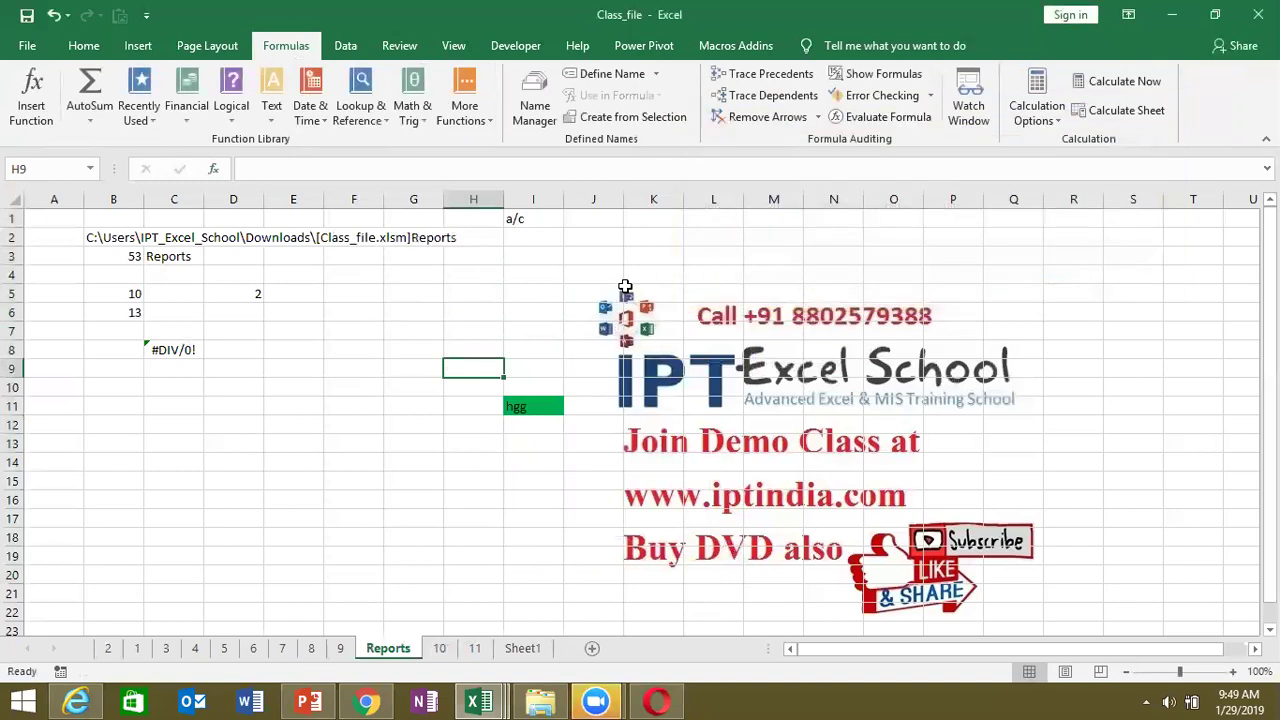
- Enter =INFO("RELEASE") in H9 using autocomplete, returning 16.0
{"action": "type", "text": "=in"}
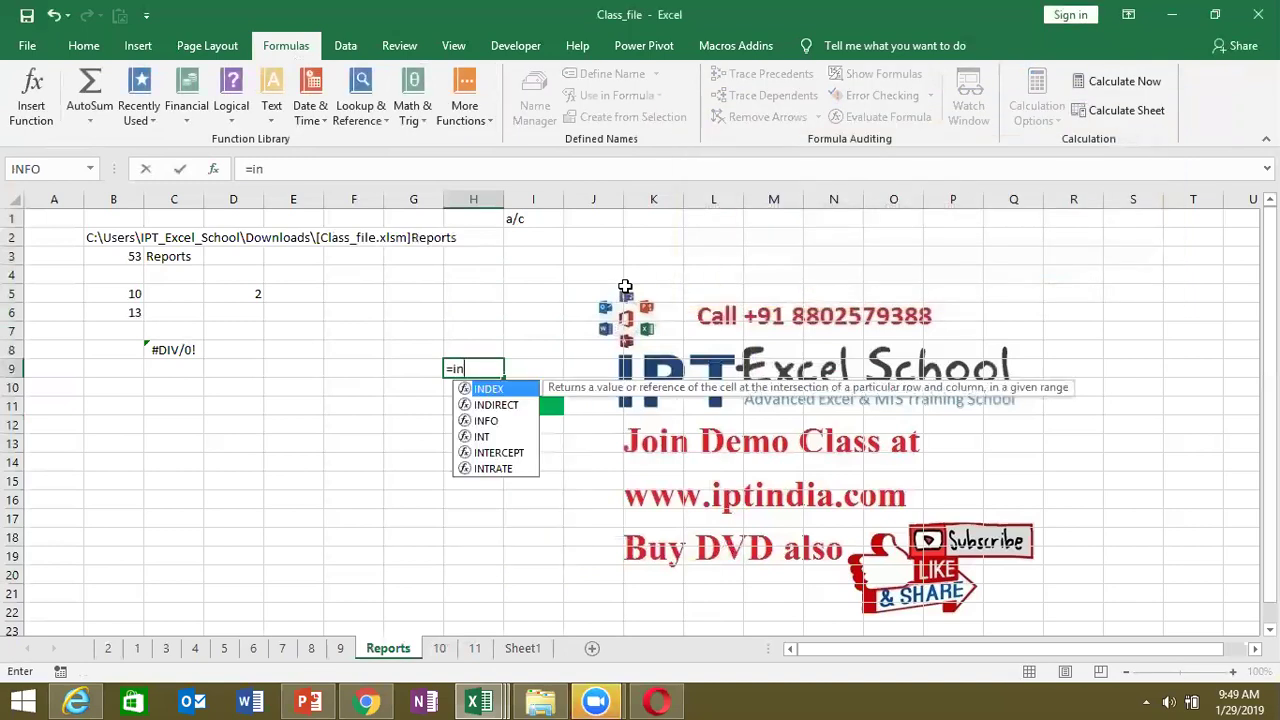
{"action": "key", "text": "Down"}
{"action": "key", "text": "Down"}
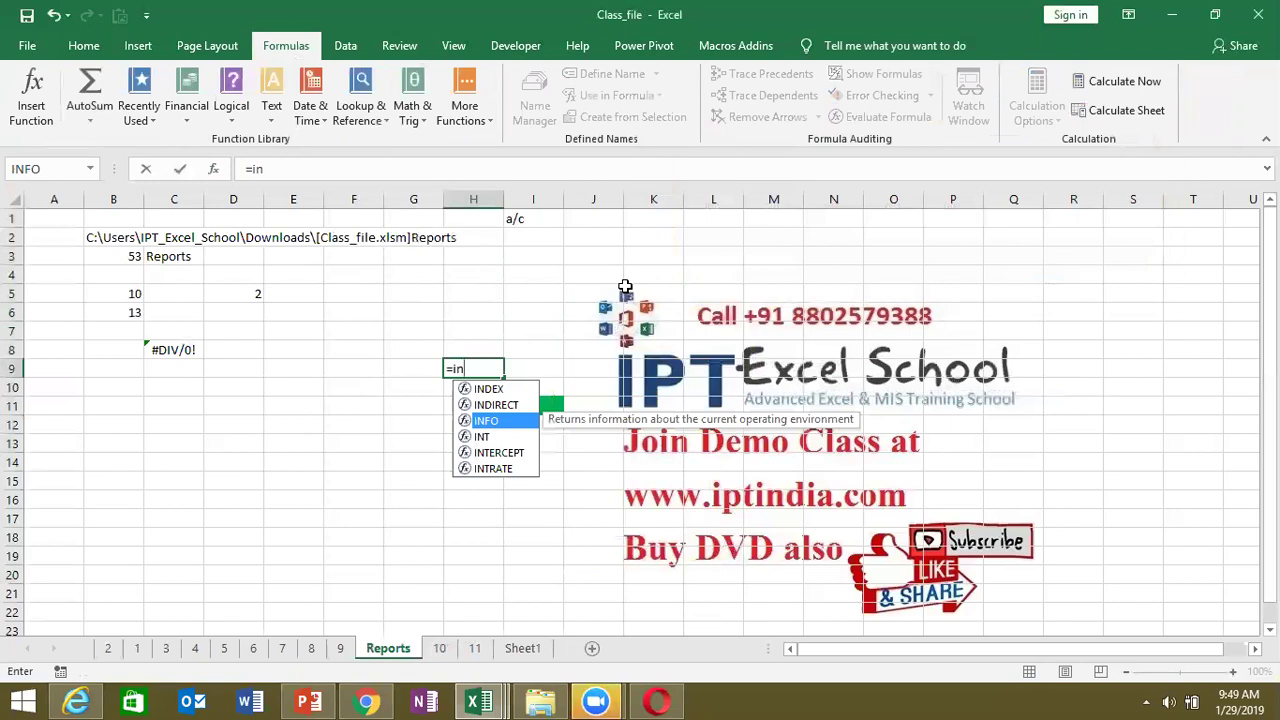
{"action": "key", "text": "Tab"}
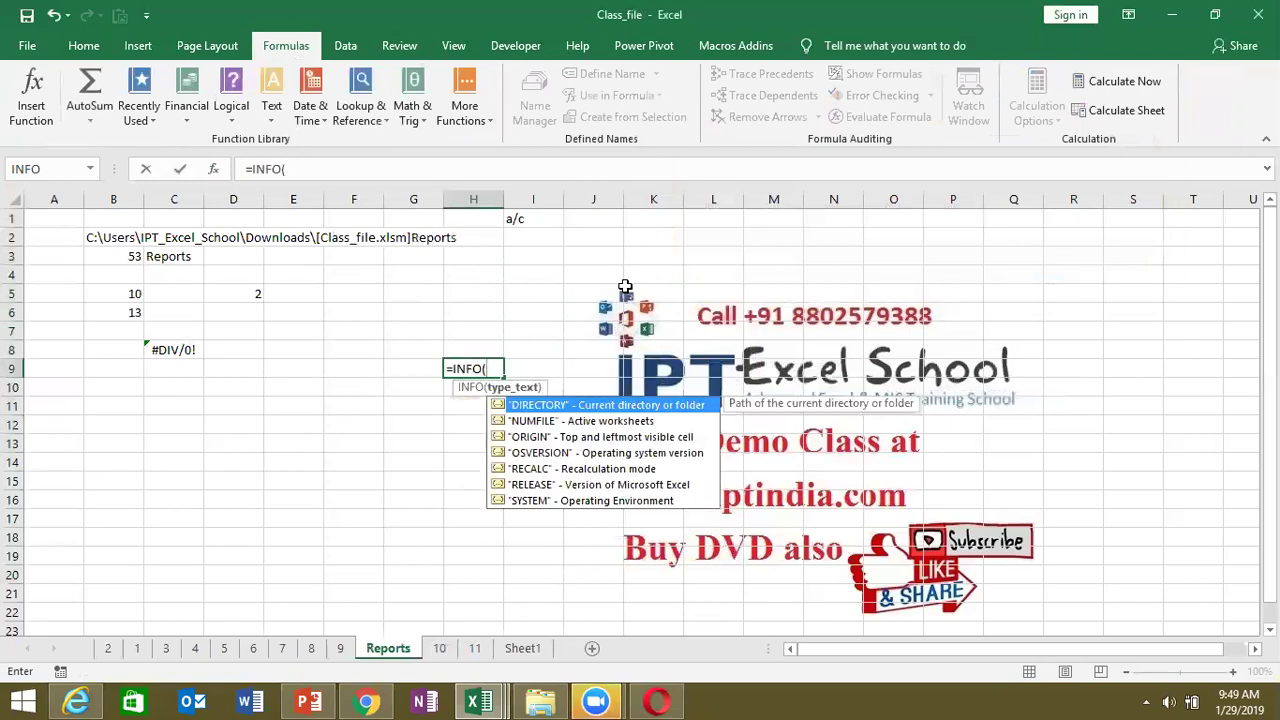
{"action": "key", "text": "Down"}
{"action": "key", "text": "Down"}
{"action": "key", "text": "Down"}
{"action": "key", "text": "Down"}
{"action": "key", "text": "Down"}
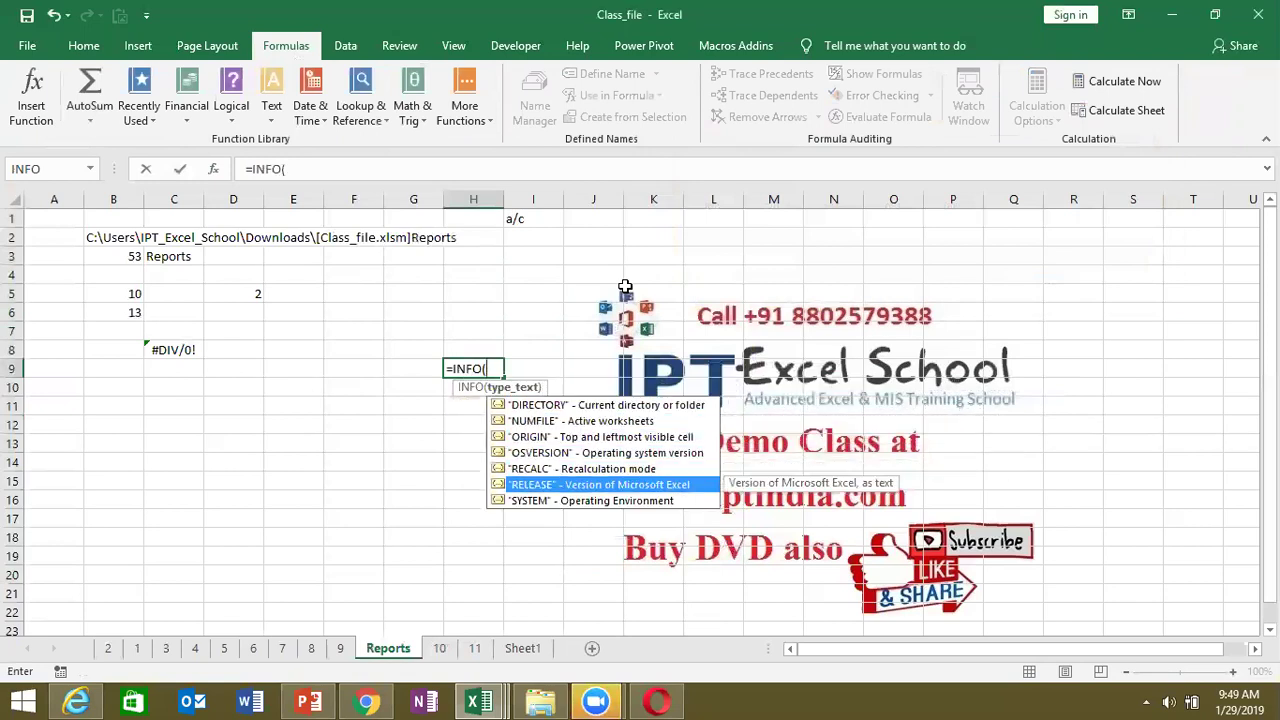
{"action": "key", "text": "Tab"}
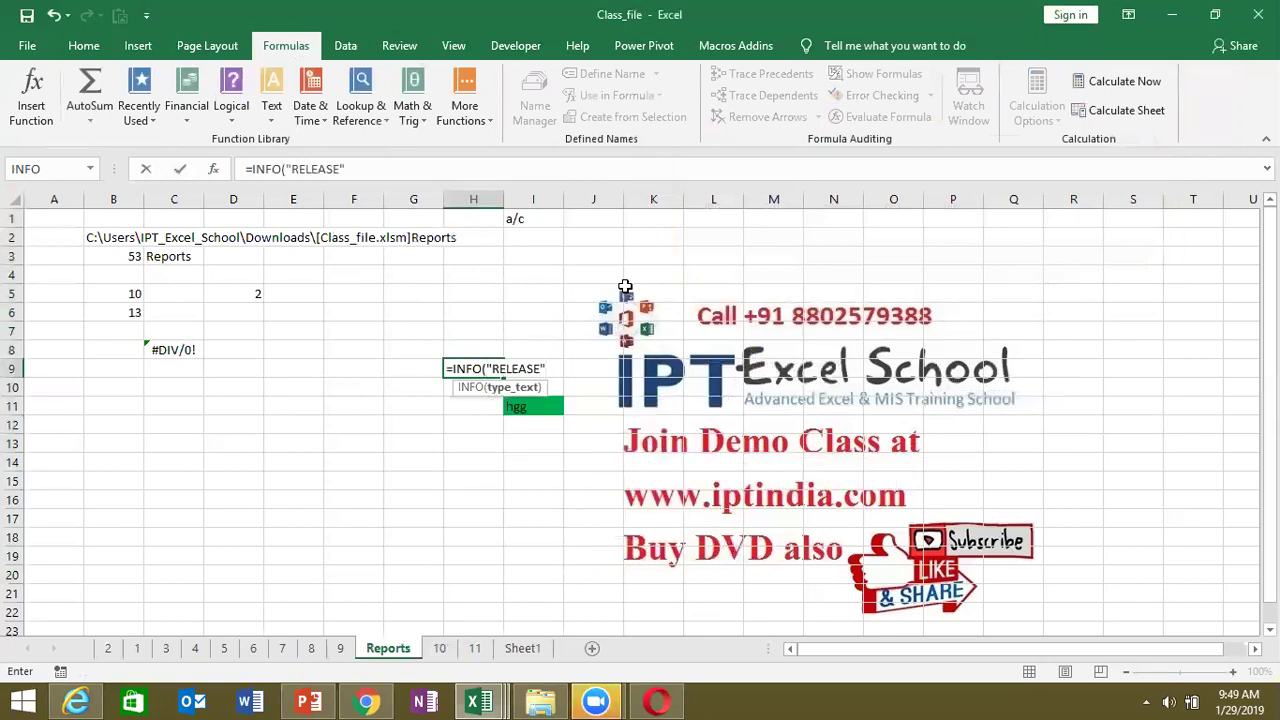
{"action": "key", "text": "Return"}
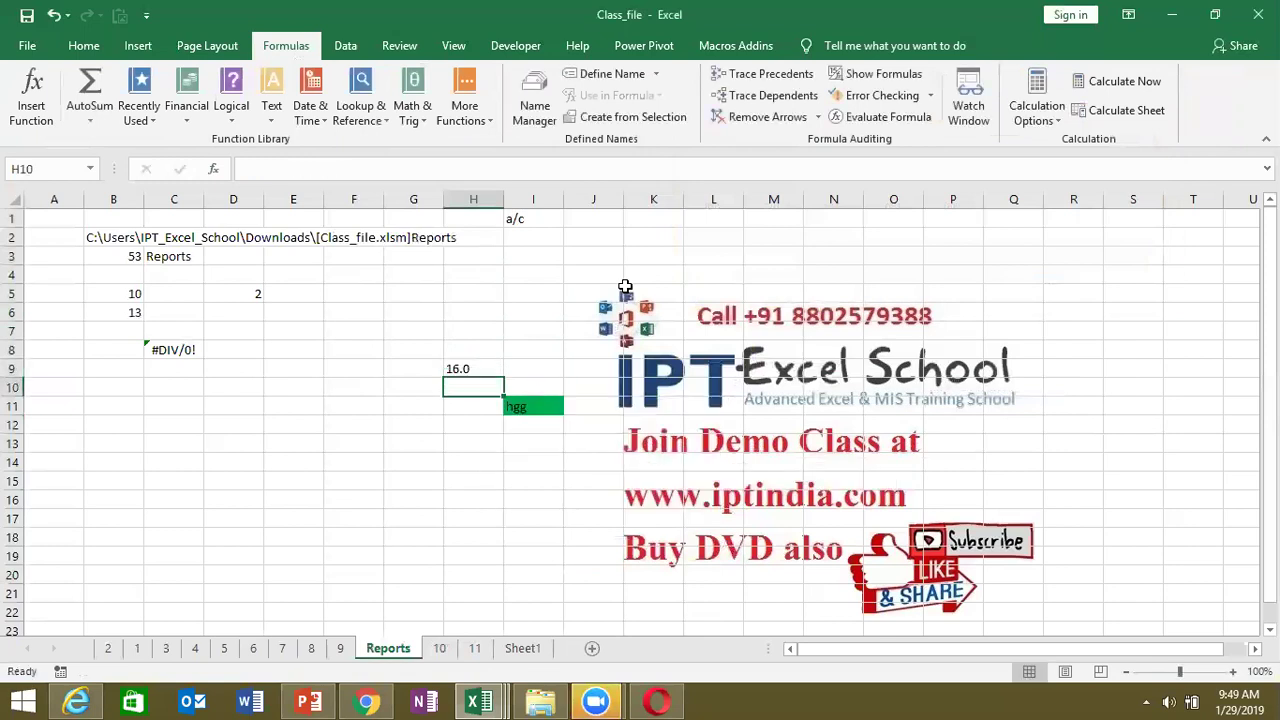
{"action": "key", "text": "Up"}
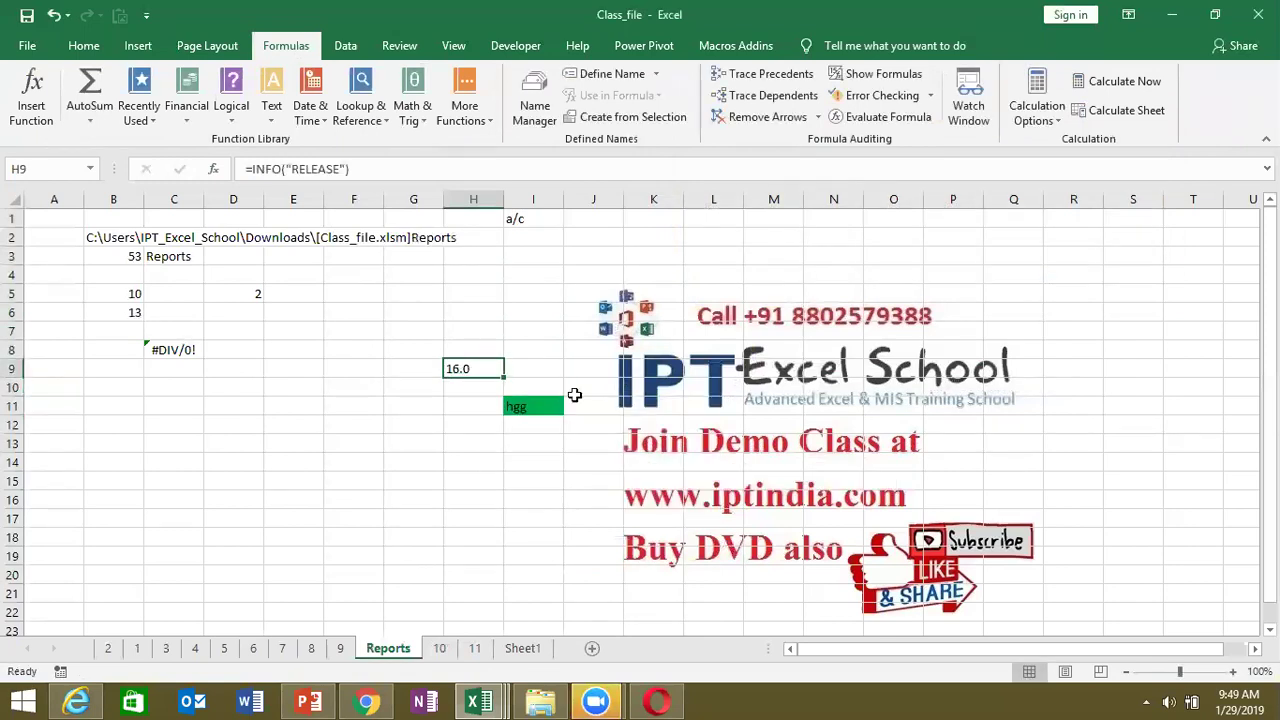
- Edit H9's formula to =INFO("SYSTEM"), recovering from an entry error, so it returns pcdos
{"action": "double_click", "coordinate": [486, 368]}
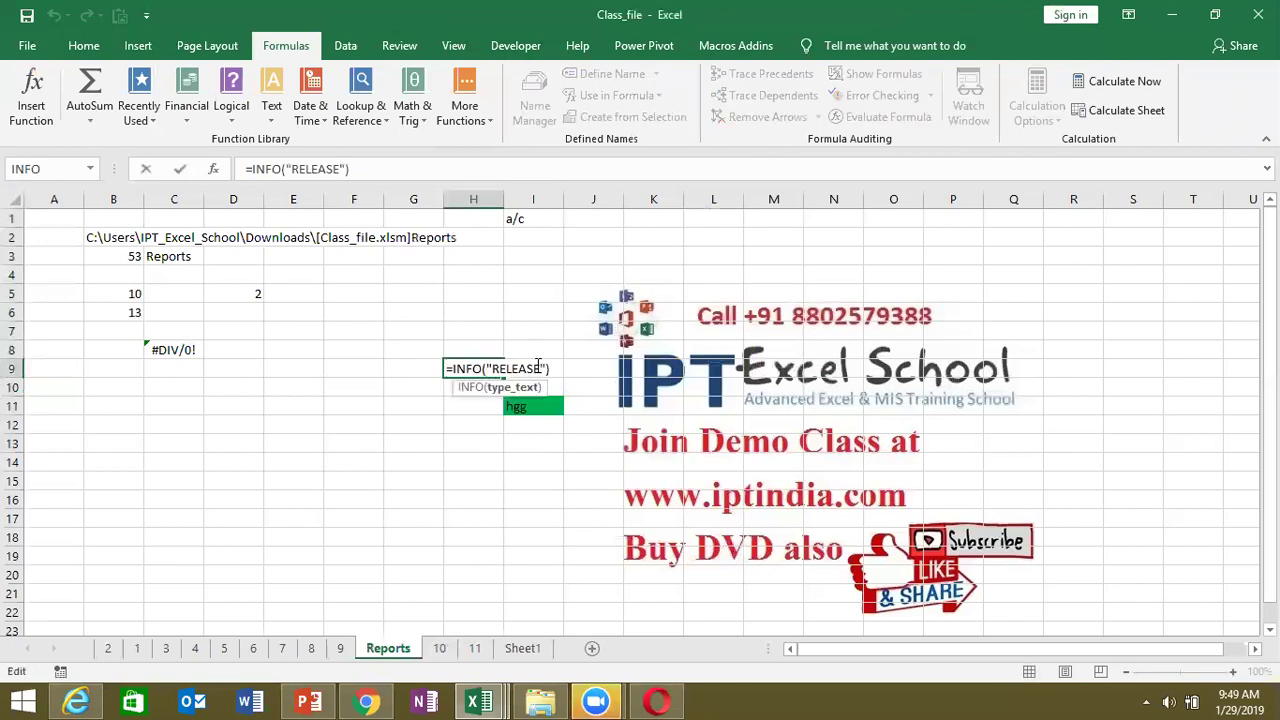
{"action": "key", "text": "BackSpace"}
{"action": "key", "text": "BackSpace"}
{"action": "key", "text": "BackSpace"}
{"action": "key", "text": "BackSpace"}
{"action": "key", "text": "BackSpace"}
{"action": "key", "text": "BackSpace"}
{"action": "key", "text": "BackSpace"}
{"action": "key", "text": "BackSpace"}
{"action": "key", "text": "BackSpace"}
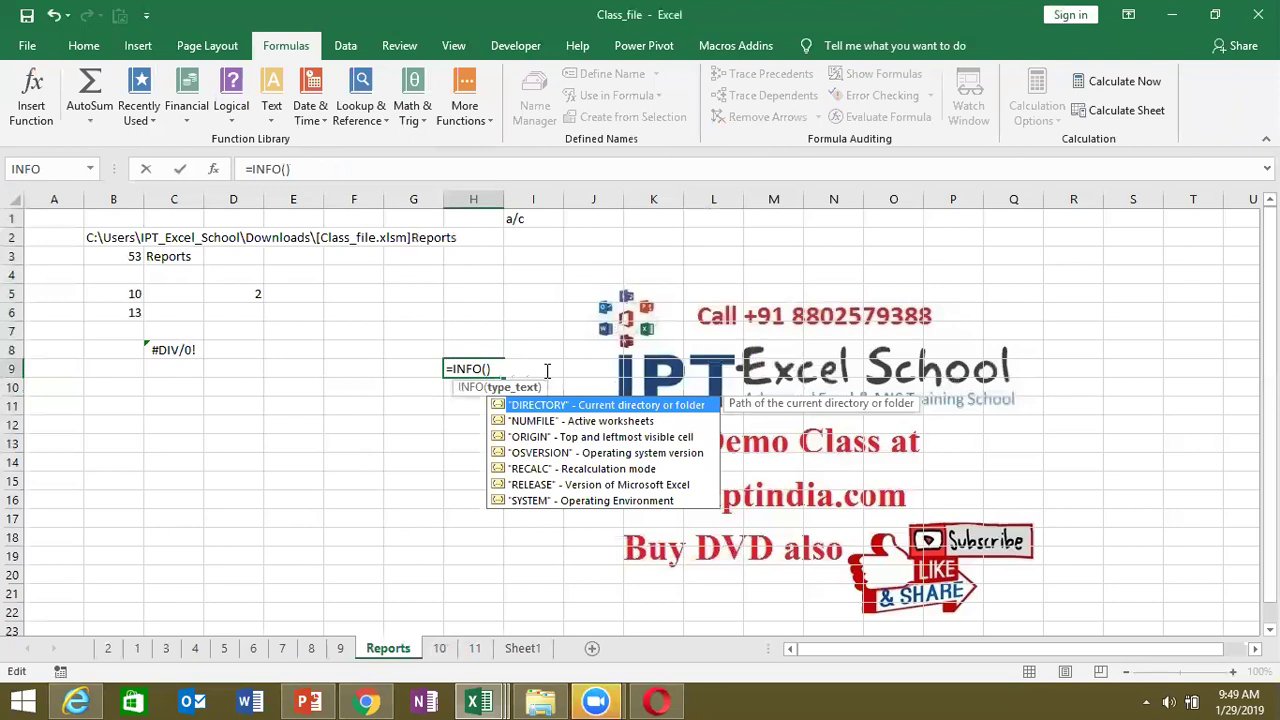
{"action": "key", "text": "Down"}
{"action": "key", "text": "Down"}
{"action": "key", "text": "Down"}
{"action": "key", "text": "Down"}
{"action": "key", "text": "Down"}
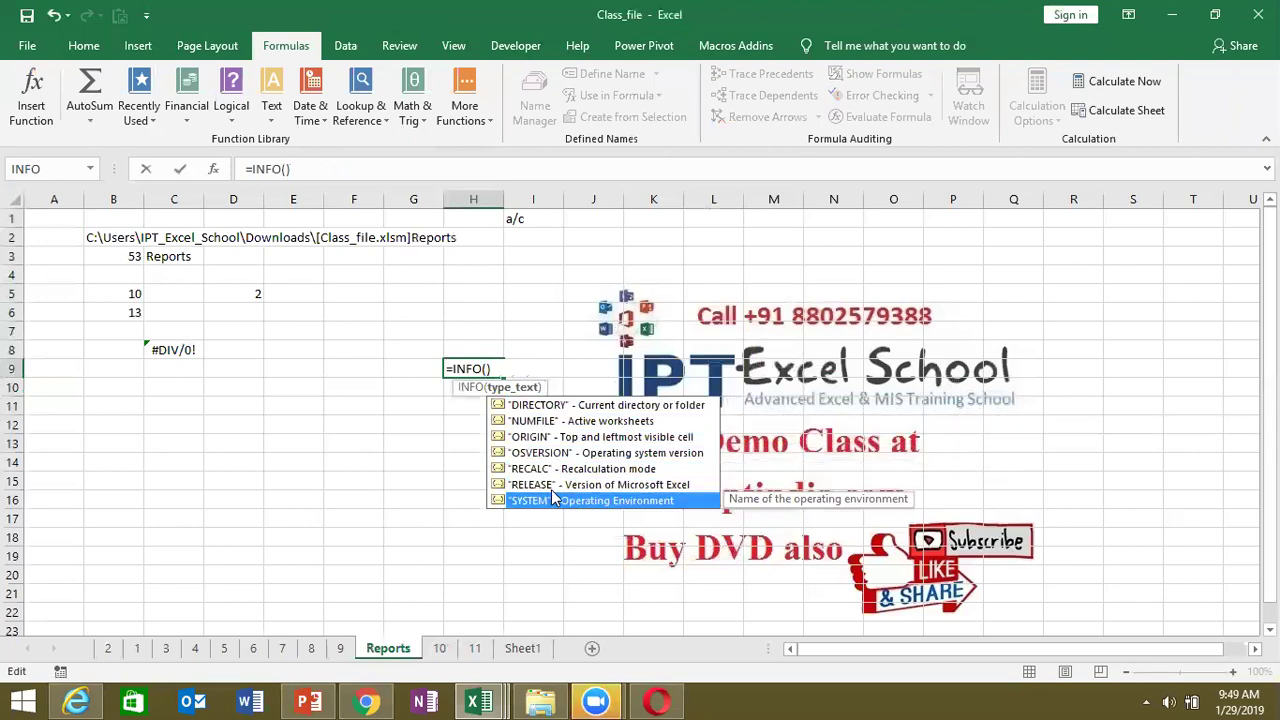
{"action": "key", "text": "Return"}
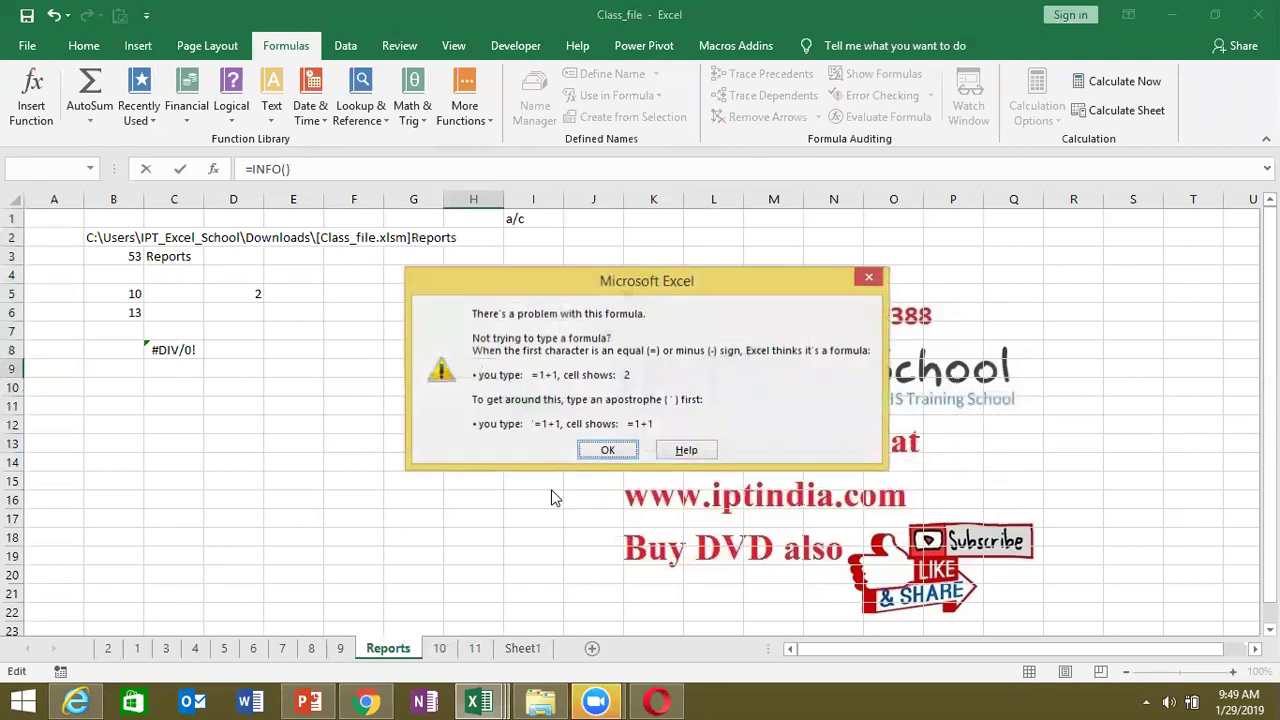
{"action": "key", "text": "Return"}
{"action": "key", "text": "Delete"}
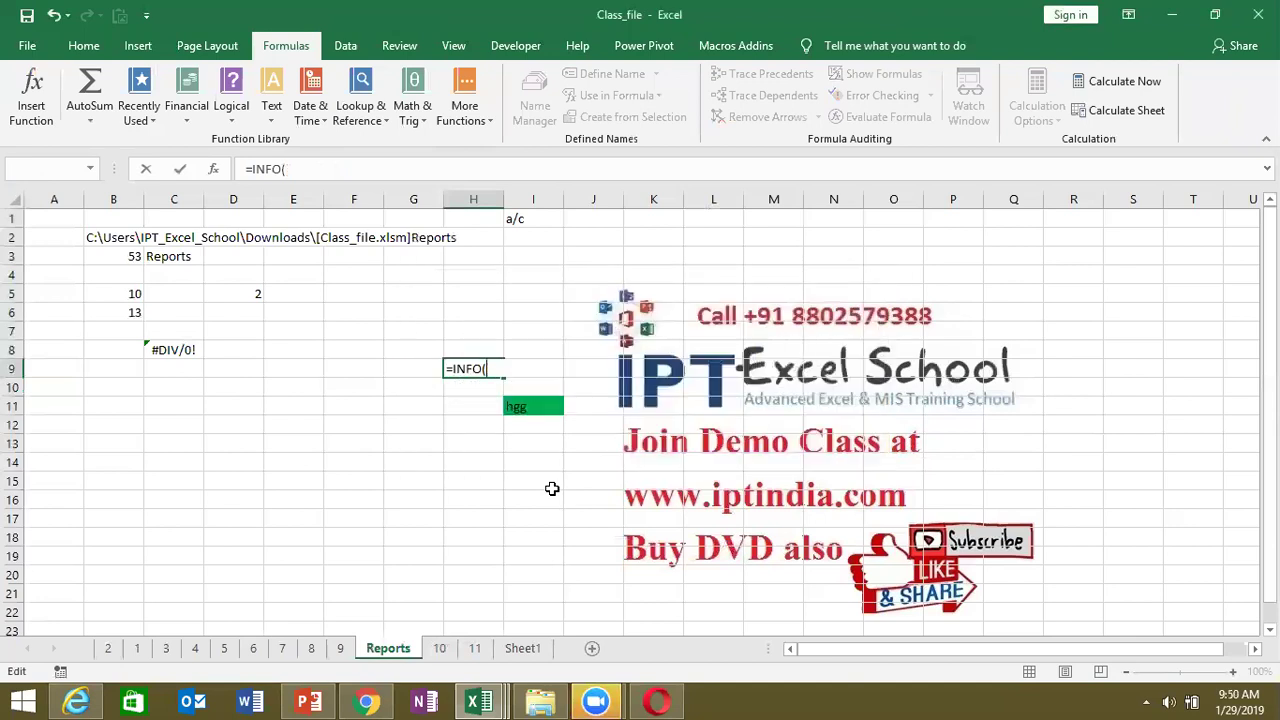
{"action": "key", "text": "BackSpace"}
{"action": "type", "text": "("}
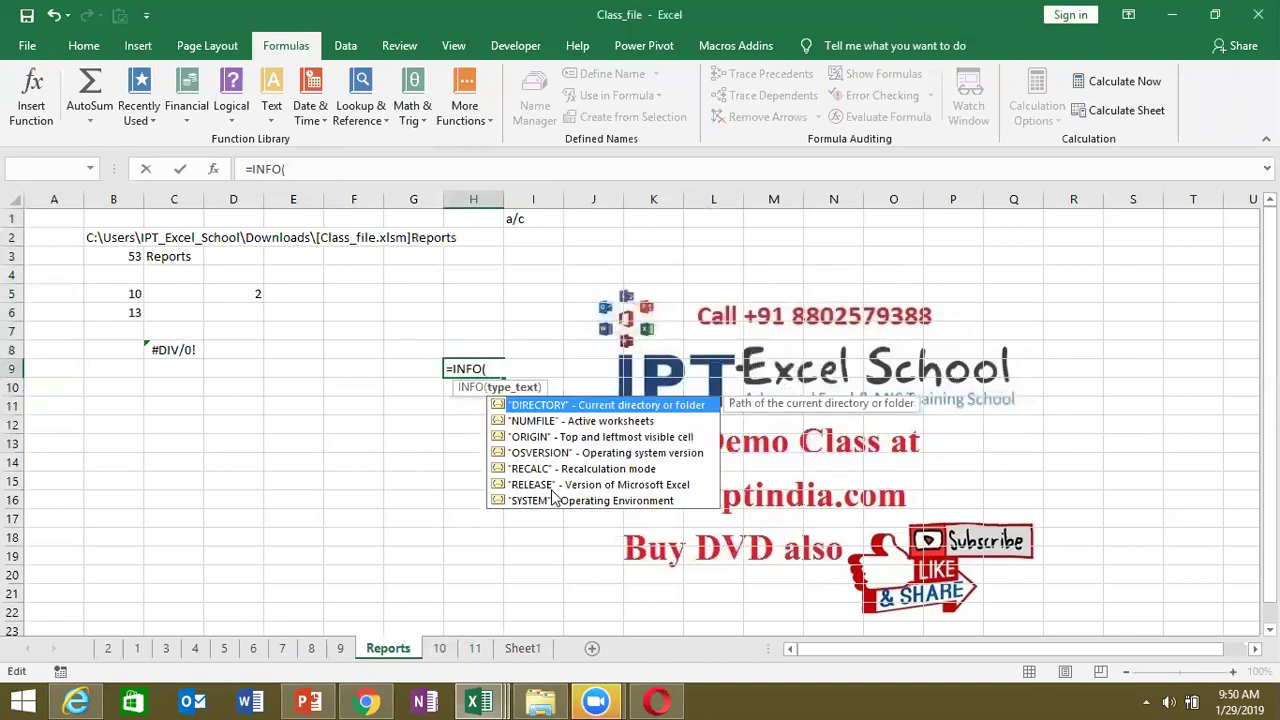
{"action": "key", "text": "Down"}
{"action": "key", "text": "Down"}
{"action": "key", "text": "Down"}
{"action": "key", "text": "Down"}
{"action": "key", "text": "Down"}
{"action": "key", "text": "Tab"}
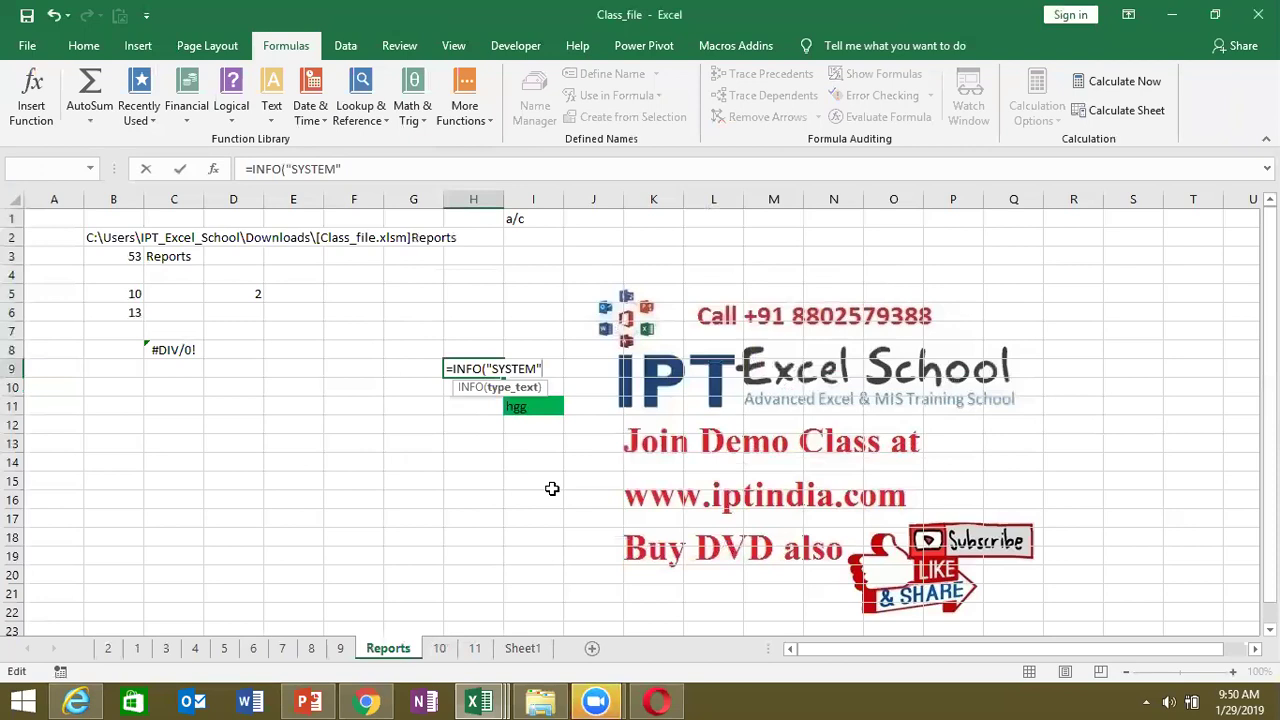
{"action": "type", "text": ")"}
{"action": "key", "text": "Return"}
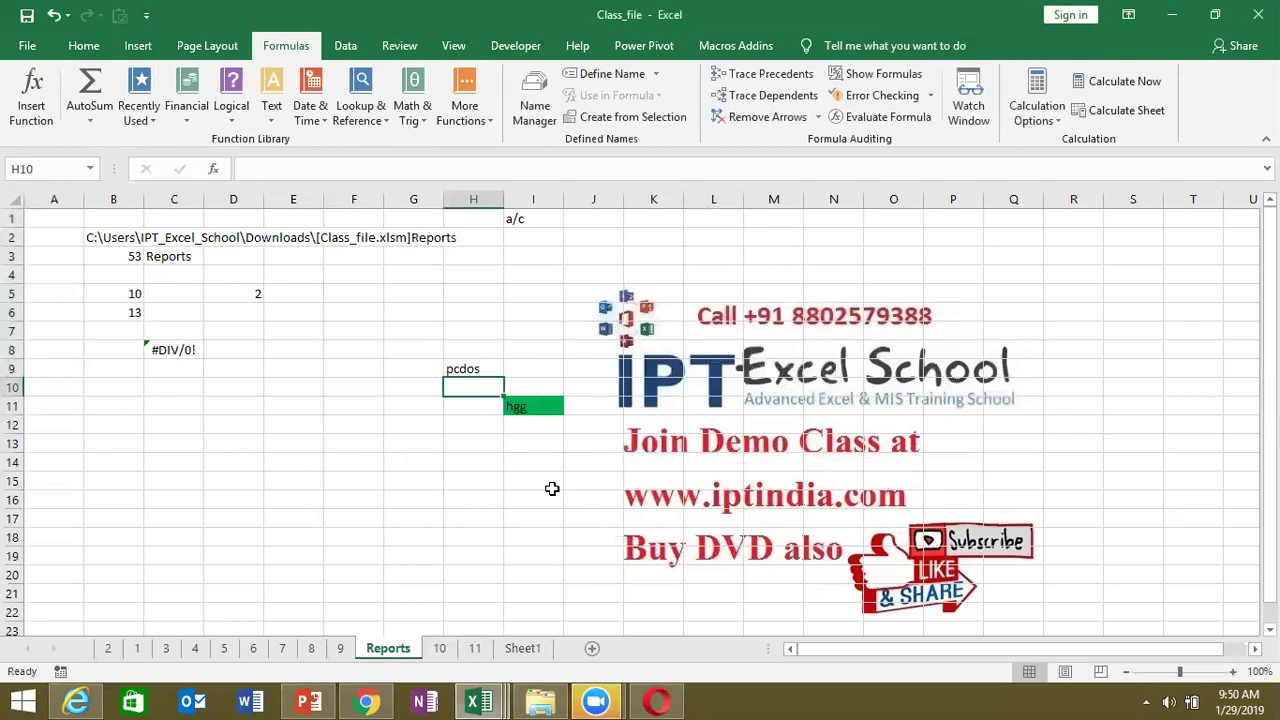
- Clear the accidental =p entry in H10
{"action": "type", "text": "="}
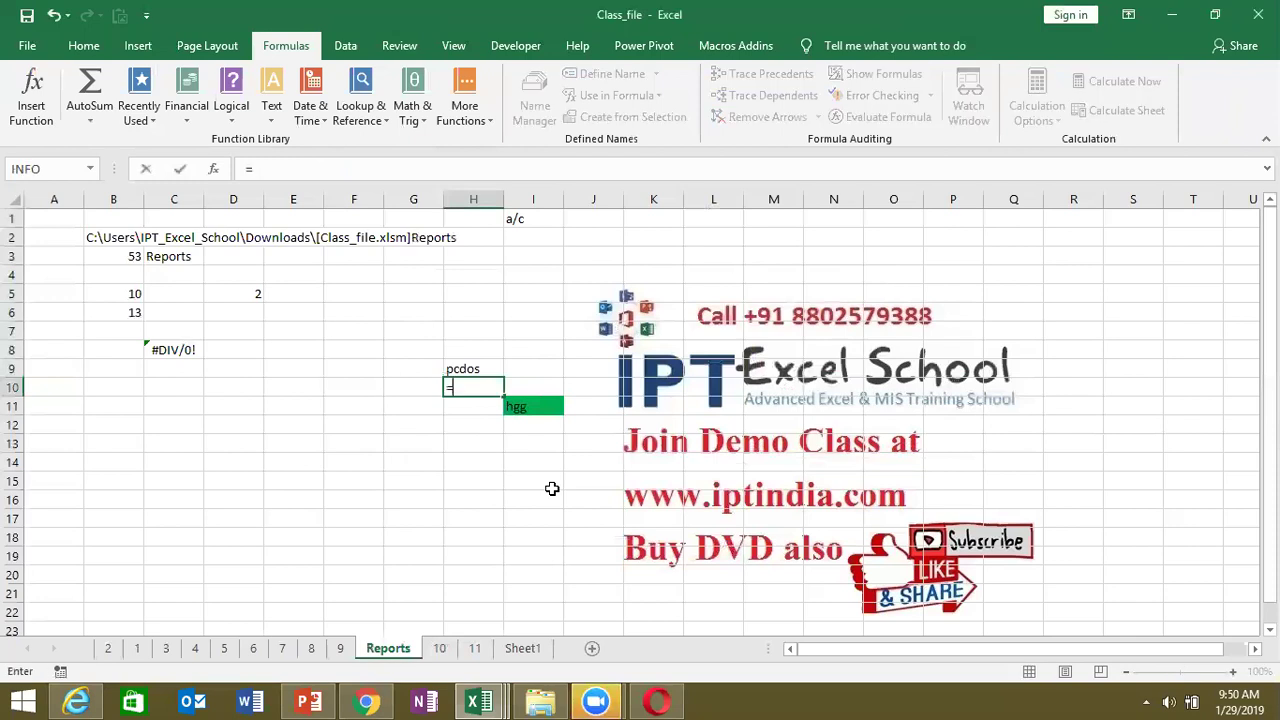
{"action": "type", "text": "p"}
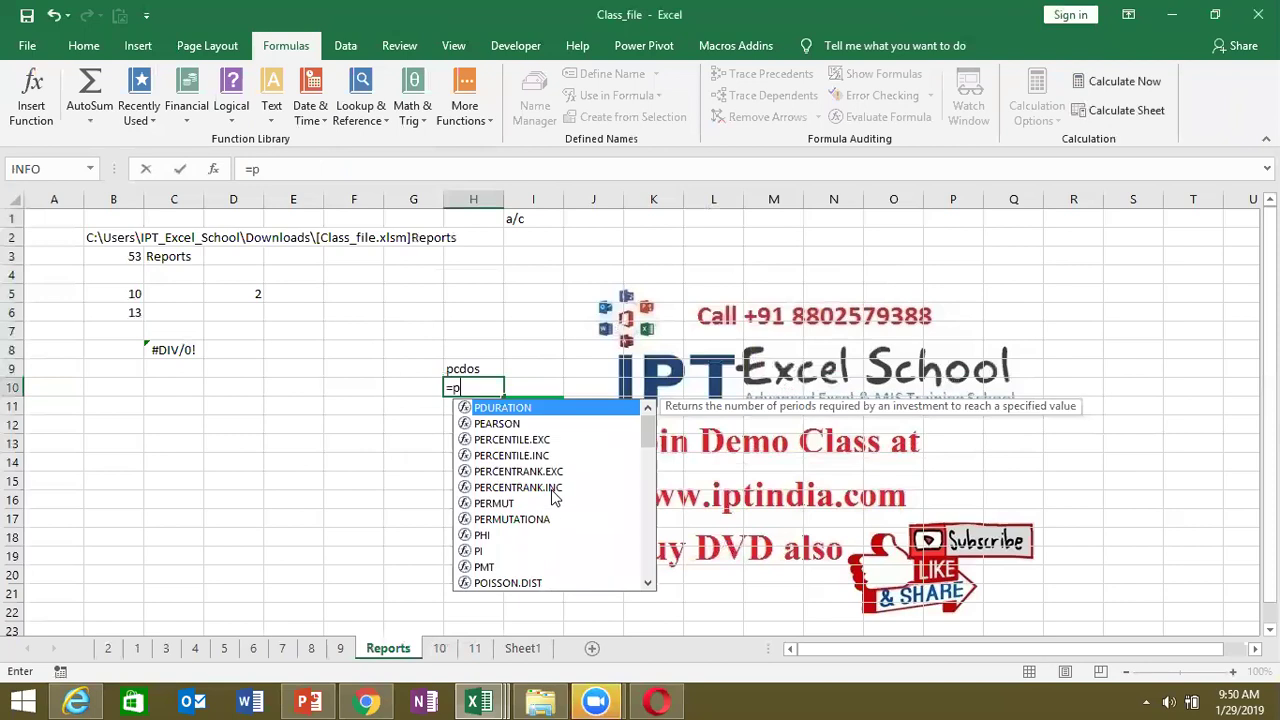
{"action": "key", "text": "BackSpace"}
{"action": "key", "text": "BackSpace"}
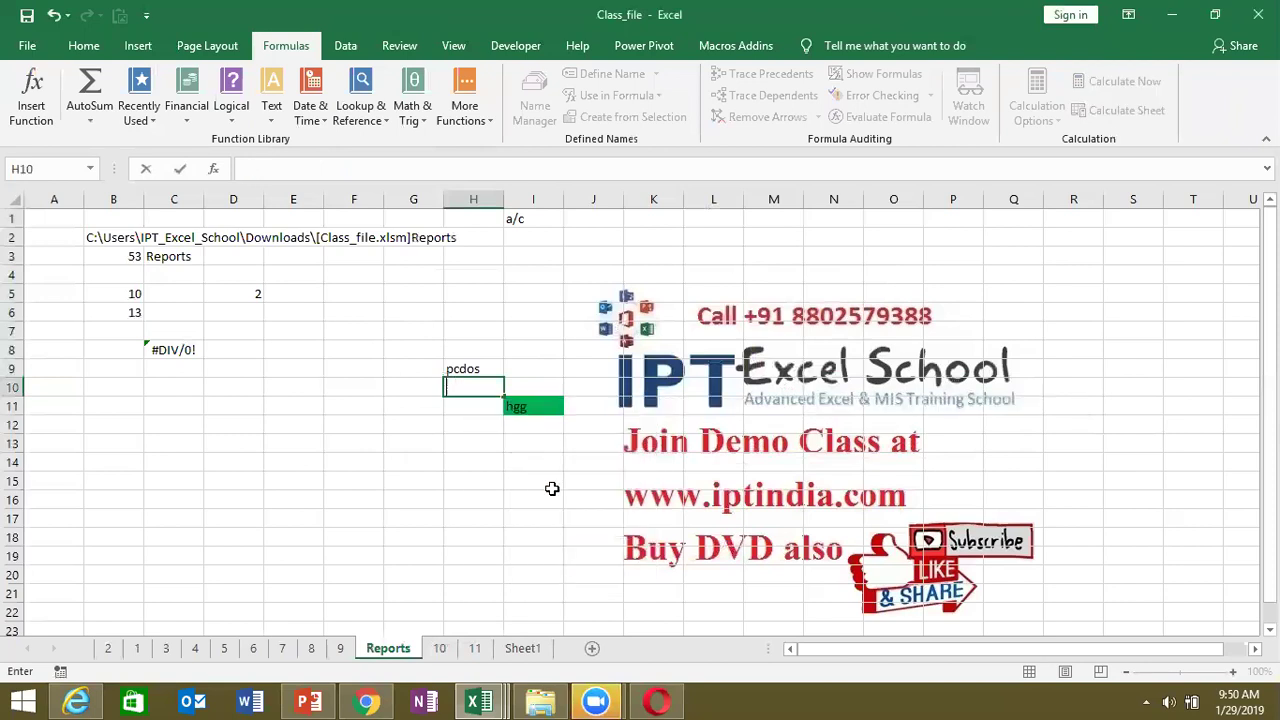
{"action": "key", "text": "Escape"}
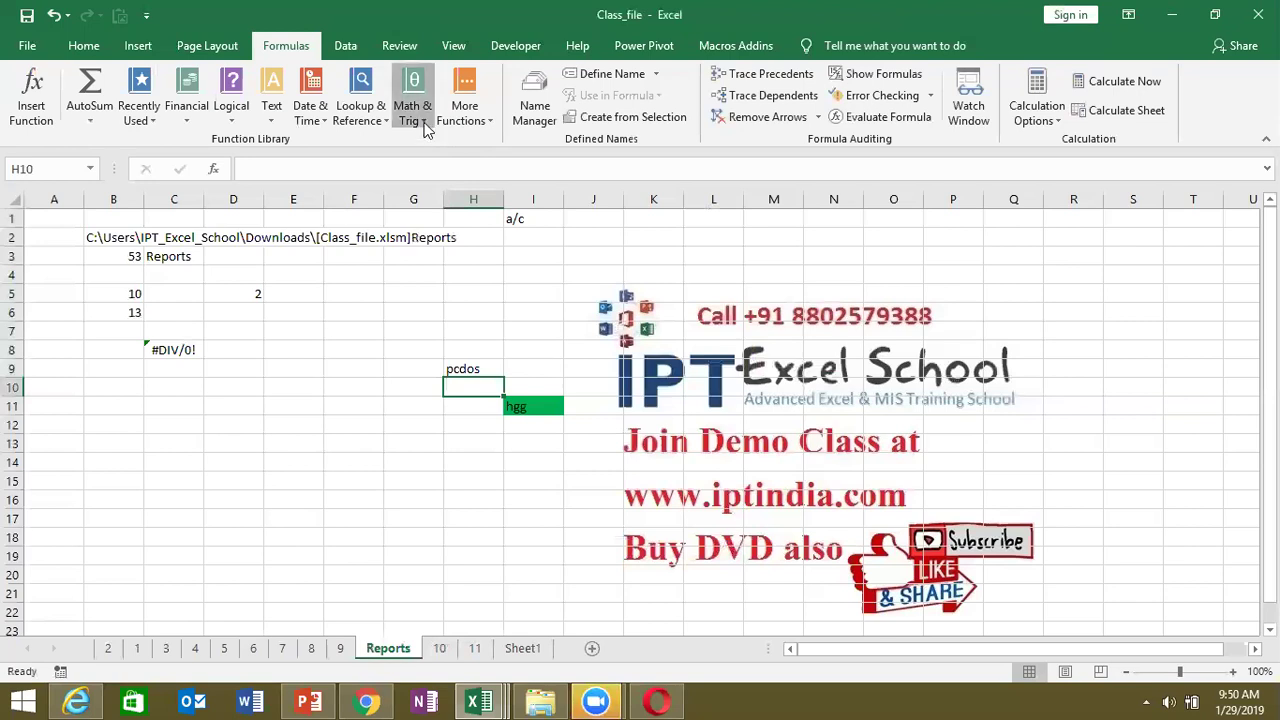
- Insert TYPE from More Functions > Information with C8 as Value, previewing 16
{"action": "left_click", "coordinate": [413, 110]}
{"action": "left_click", "coordinate": [455, 115]}
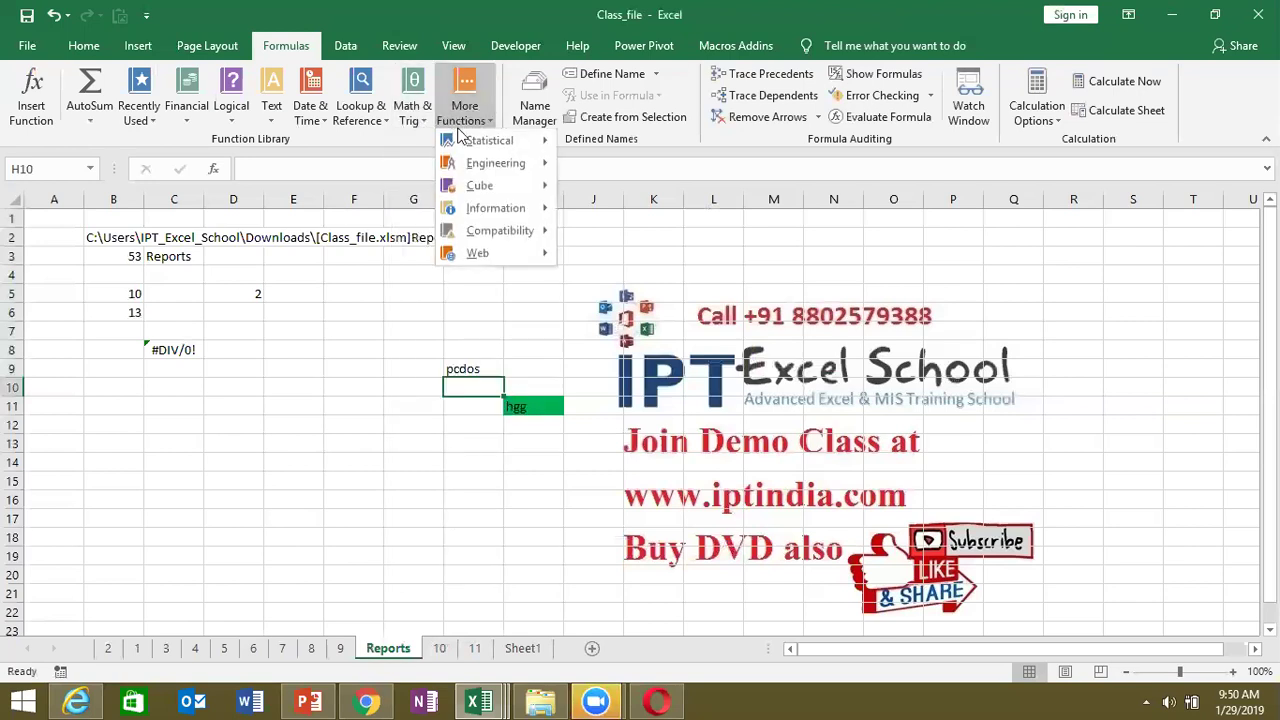
{"action": "mouse_move", "coordinate": [480, 209]}
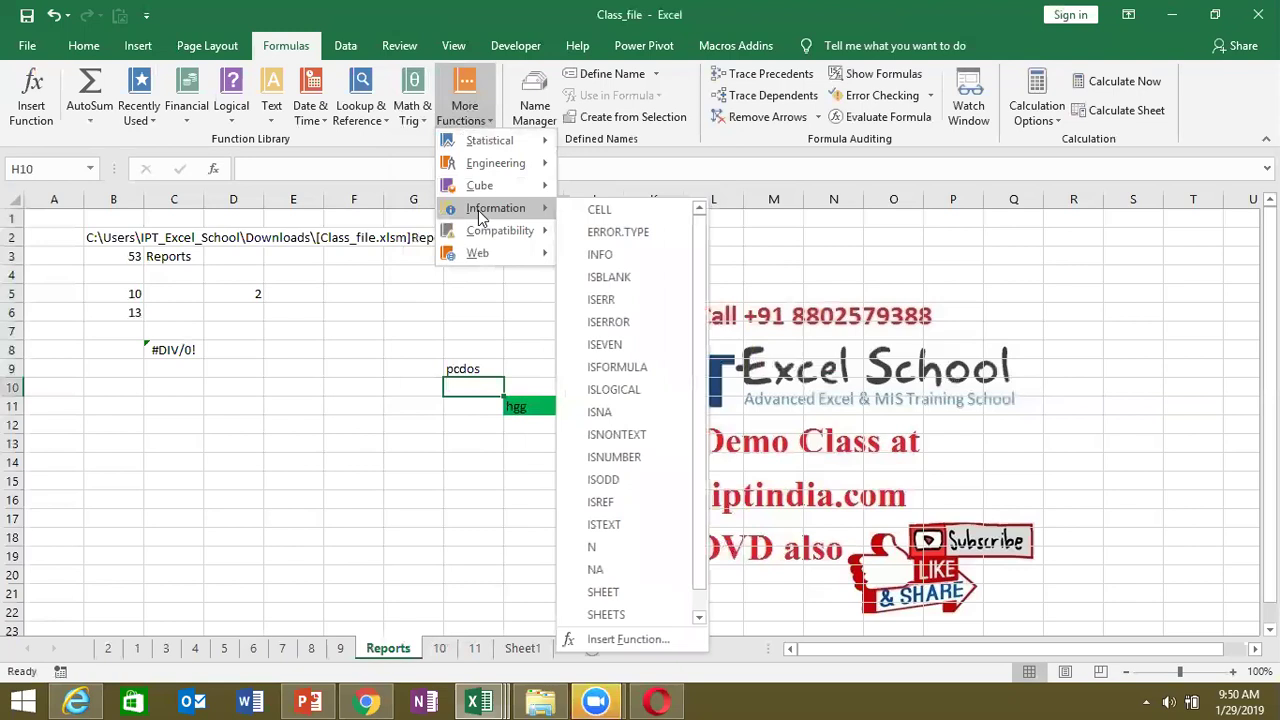
{"action": "left_click_drag", "start_coordinate": [698, 304], "coordinate": [697, 355]}
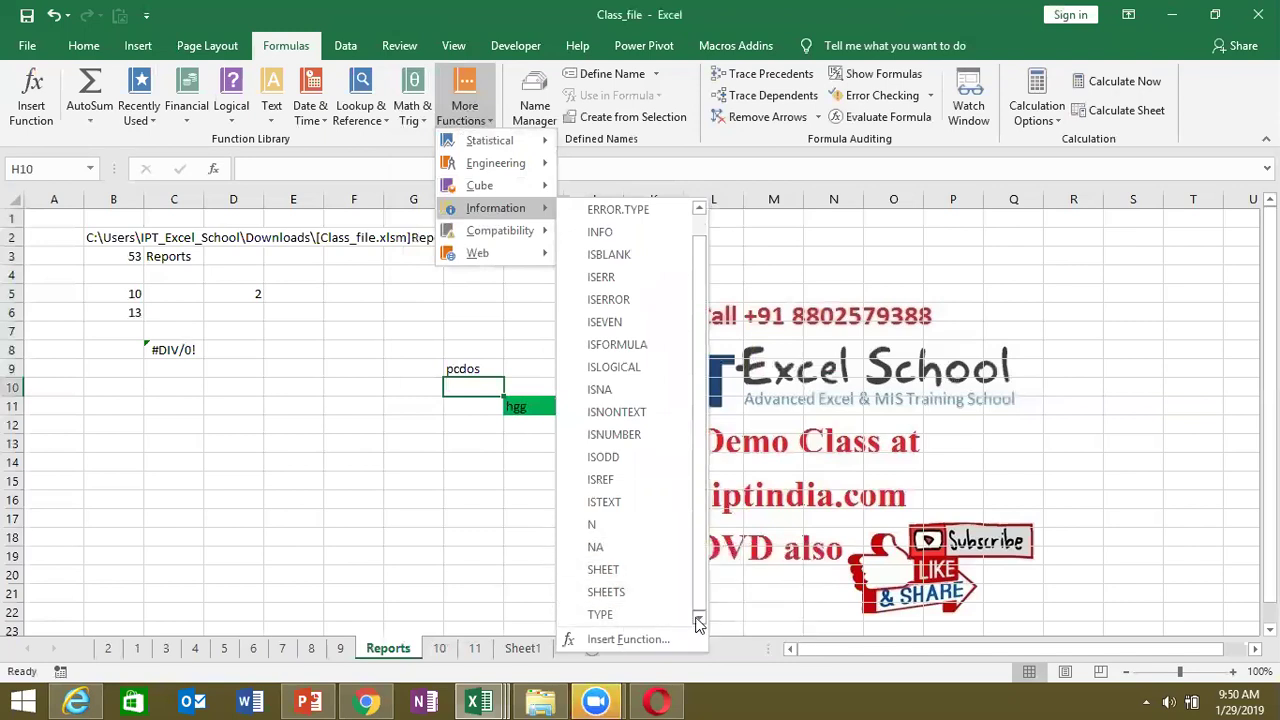
{"action": "left_click", "coordinate": [672, 621]}
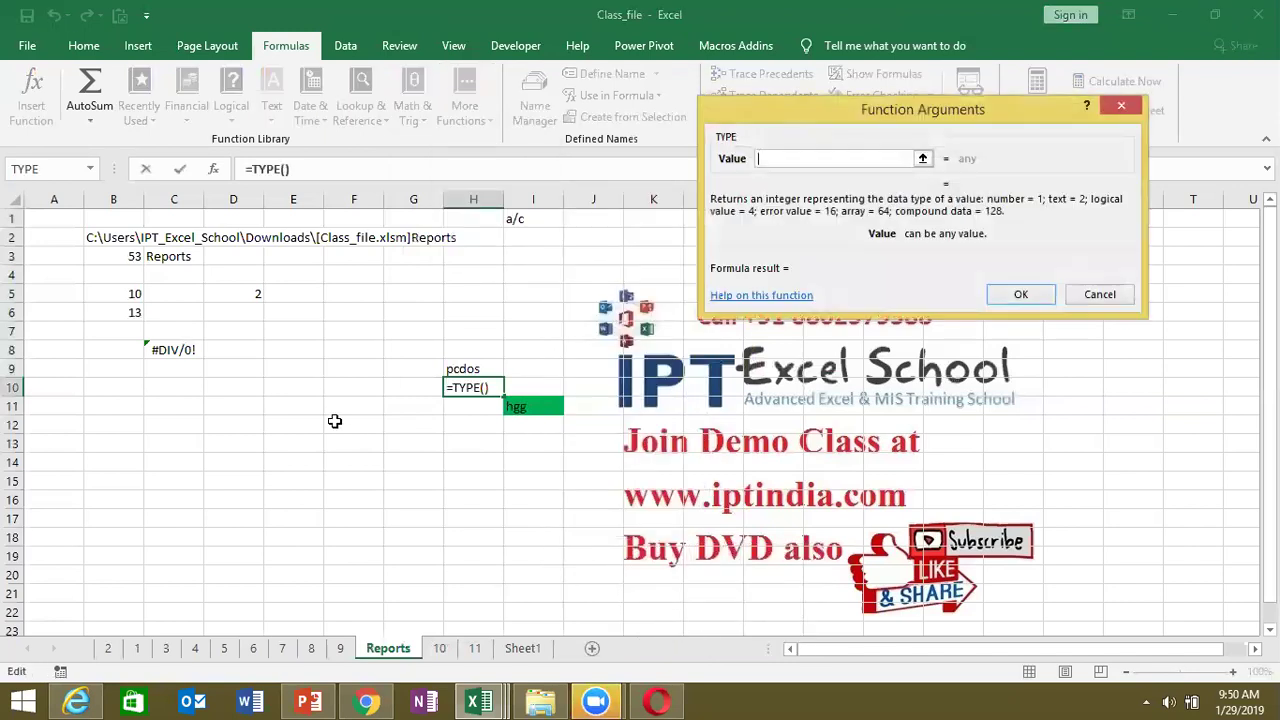
{"action": "left_click", "coordinate": [176, 349]}
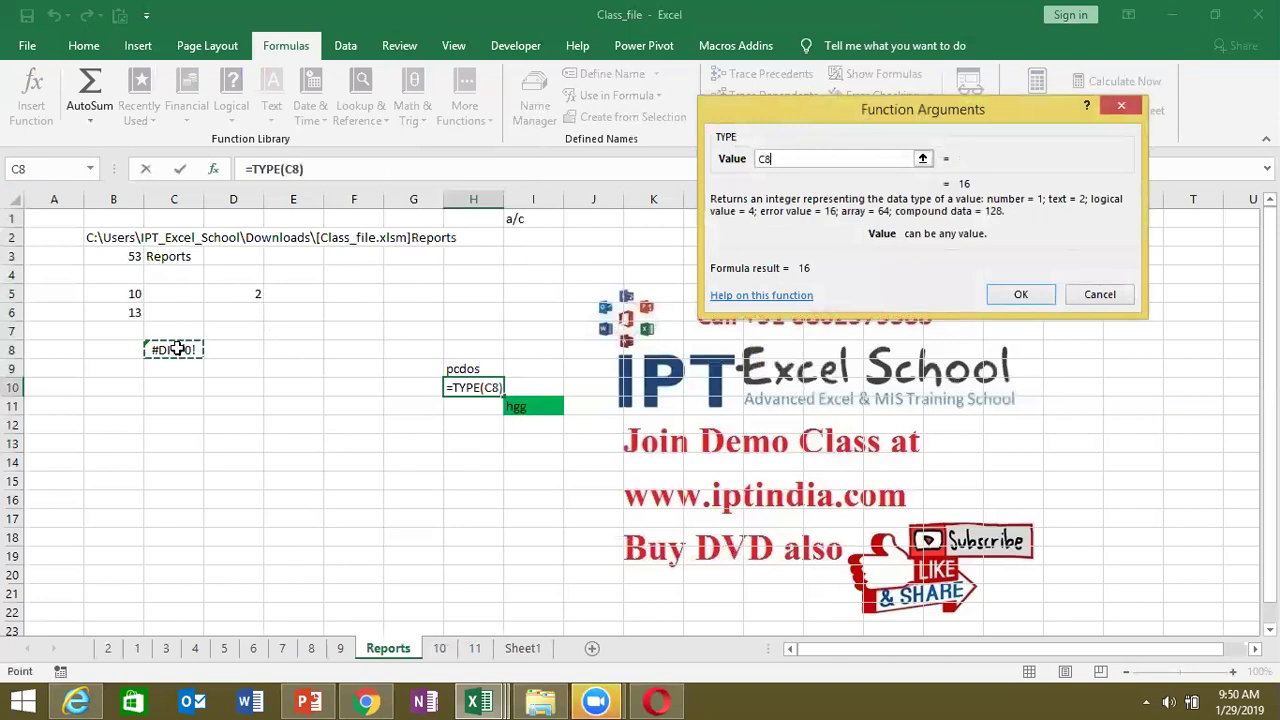
{"action": "key", "text": "Return"}
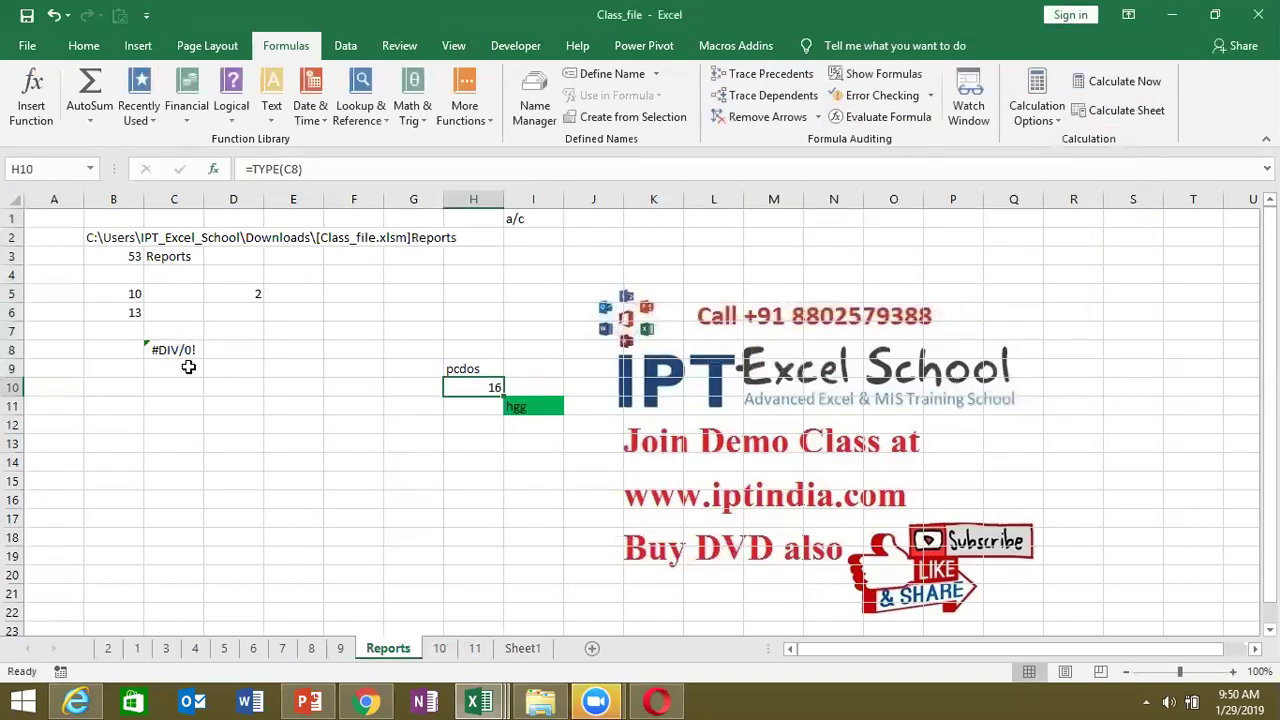
- Enter 45 and then the text gfgf in C8, then select B3 to view its FIND formula
{"action": "left_click", "coordinate": [181, 349]}
{"action": "type", "text": "45"}
{"action": "left_click", "coordinate": [181, 349]}
{"action": "type", "text": "gfgf"}
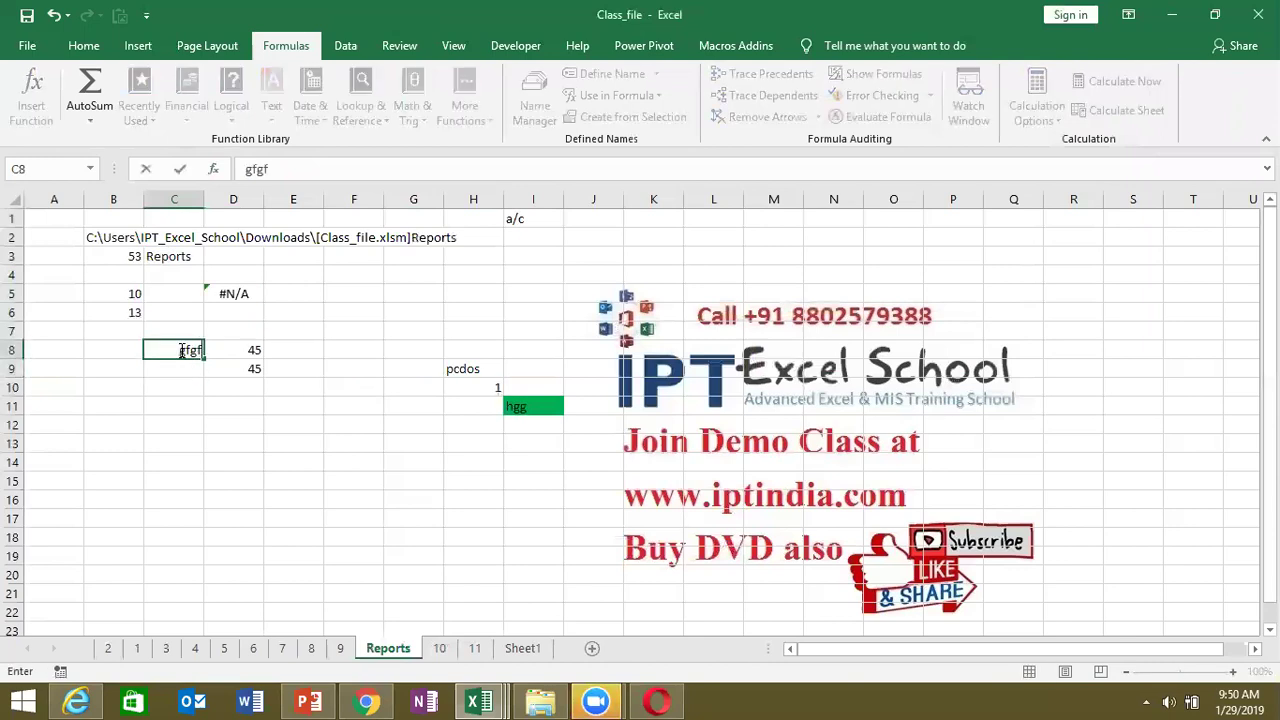
{"action": "key", "text": "Return"}
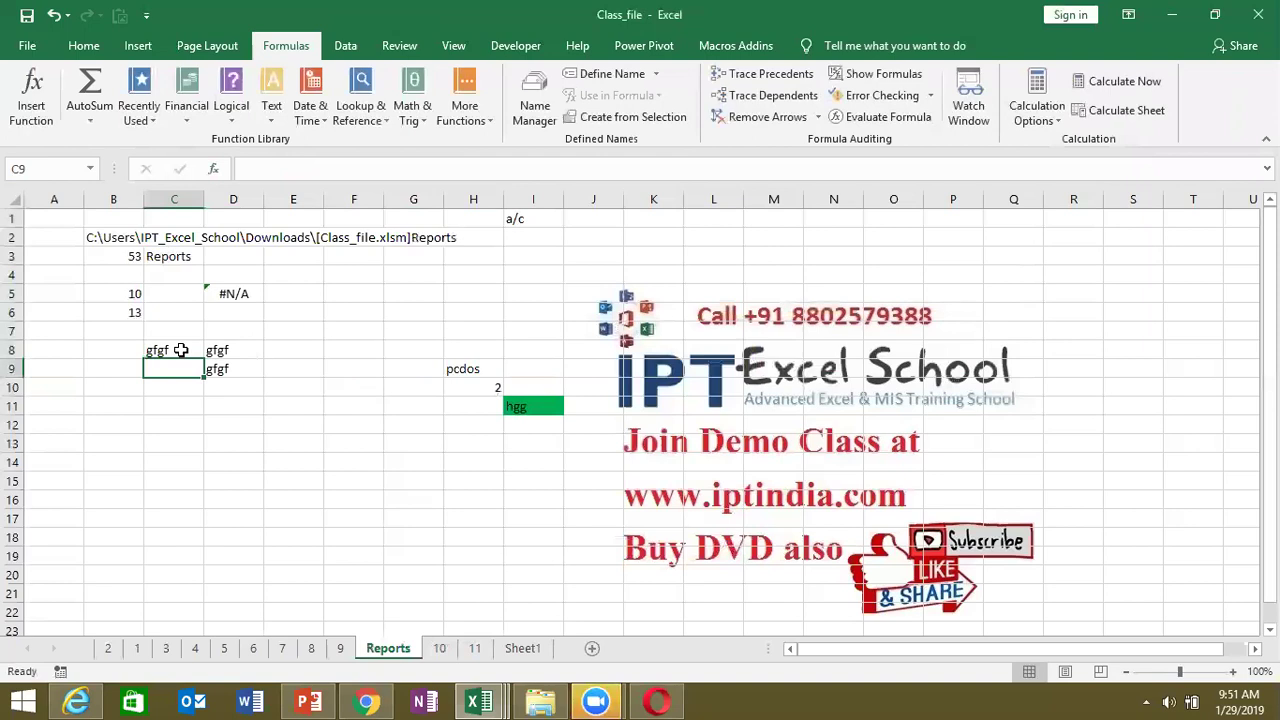
{"action": "left_click", "coordinate": [133, 259]}
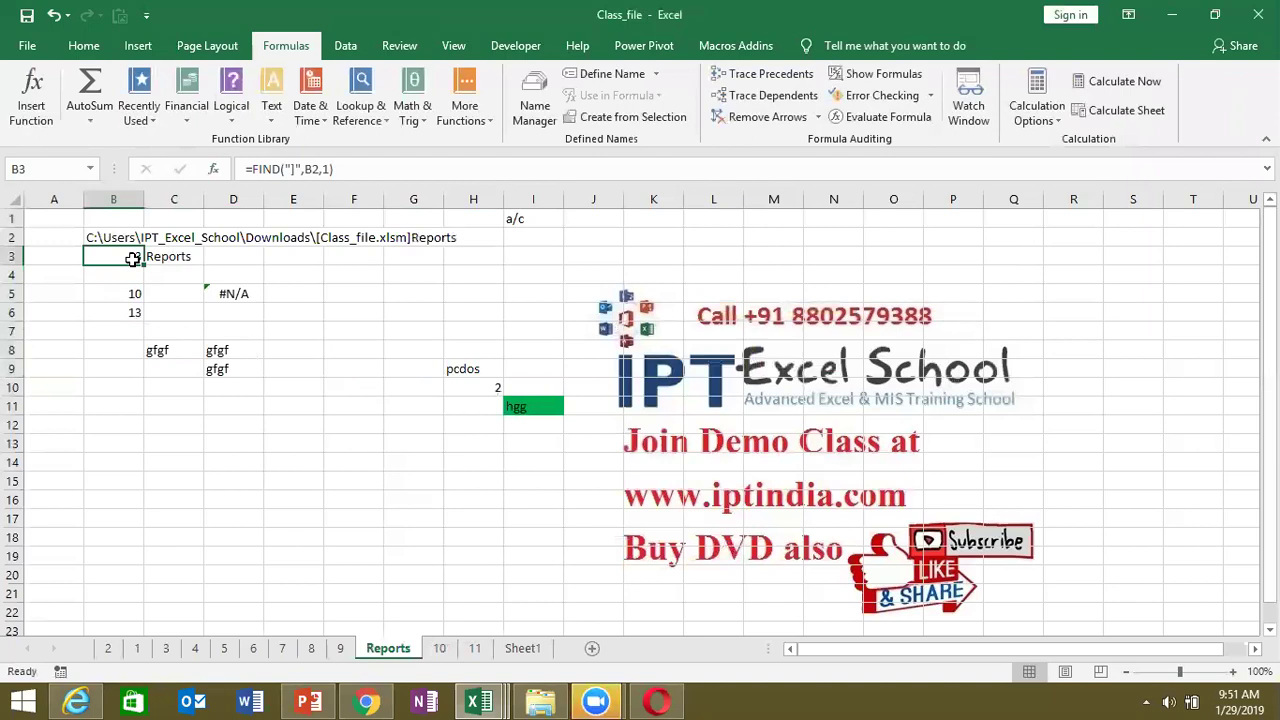